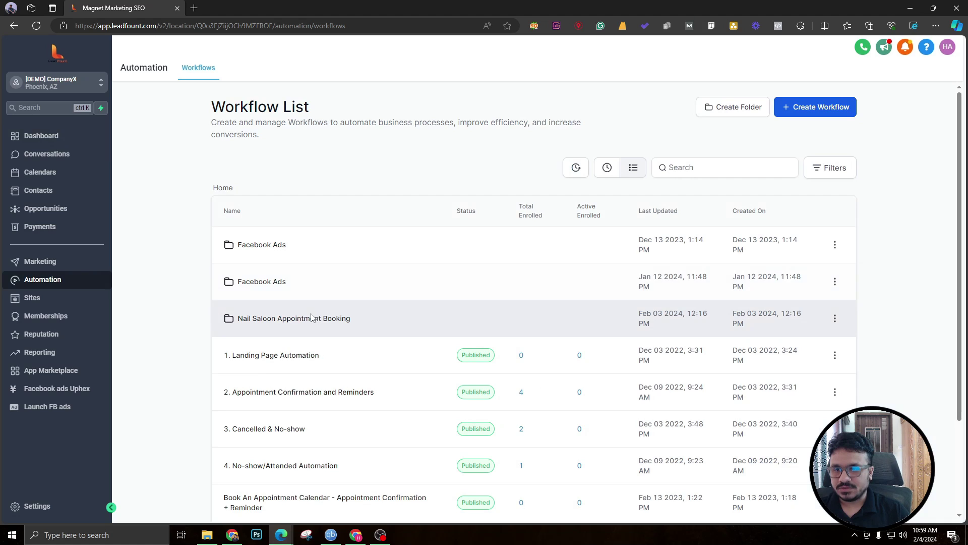
Create the 'Database Reactivation' folder, open it and start a new workflow inside it.
scroll(259, 388, "down", 1)
scroll(258, 395, "up", 1)
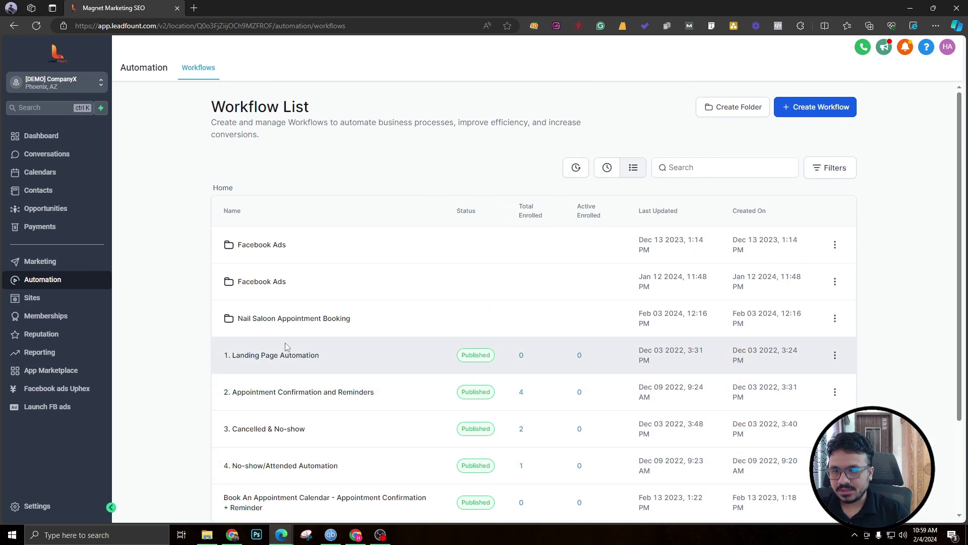
scroll(285, 346, "down", 2)
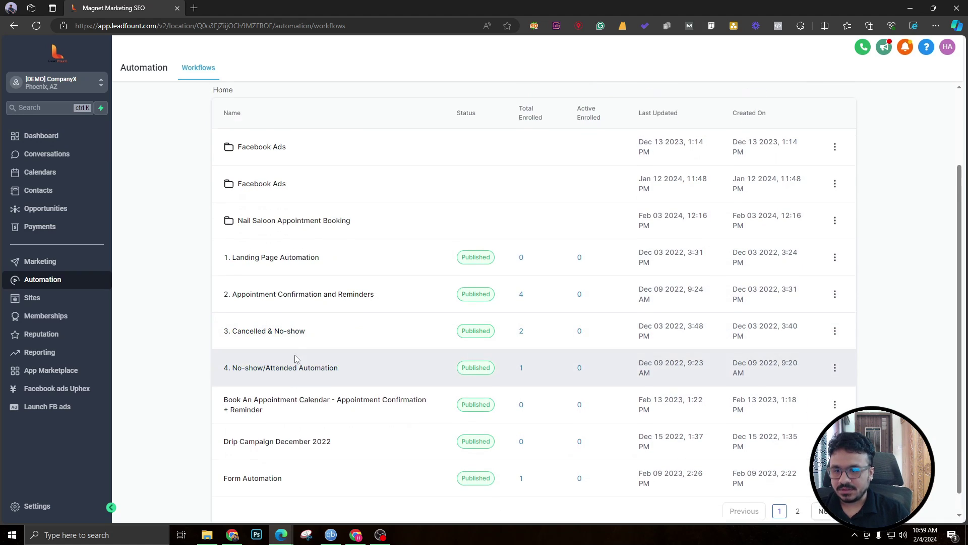
scroll(288, 362, "up", 1)
scroll(288, 361, "up", 1)
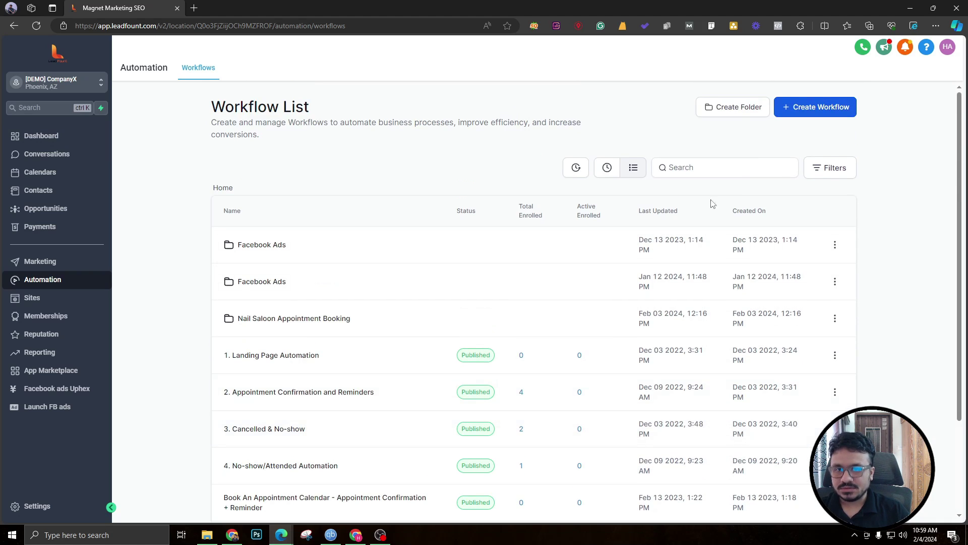
left_click(733, 108)
left_click(521, 311)
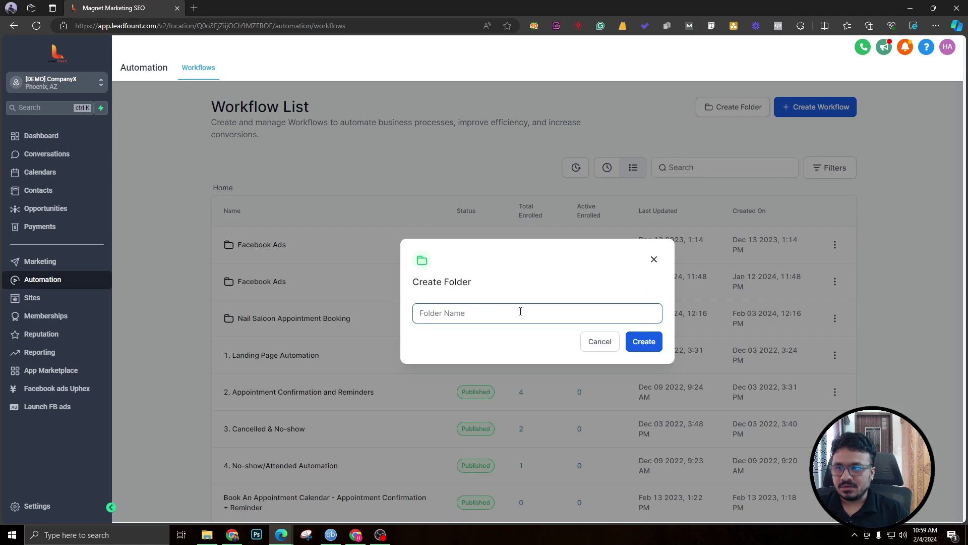
type("Databa")
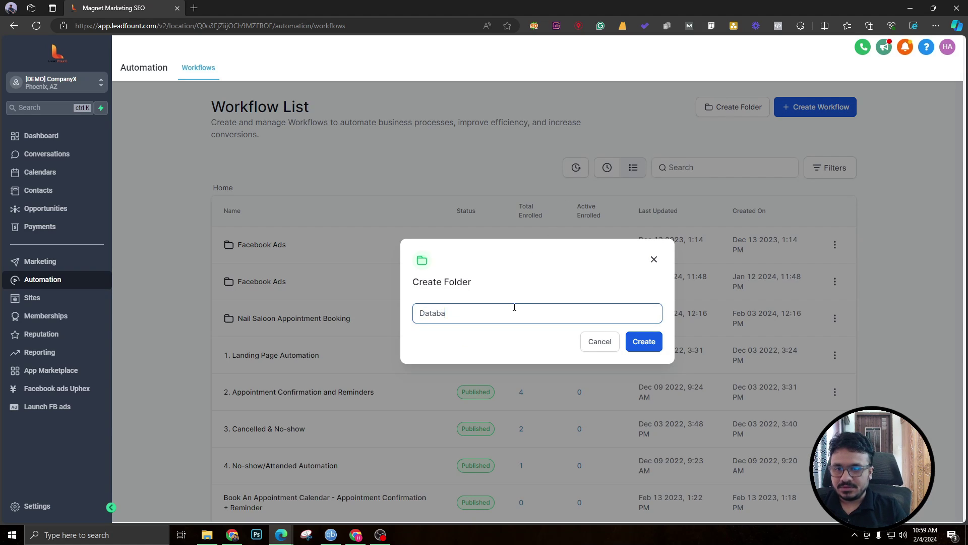
type("se Reactivation")
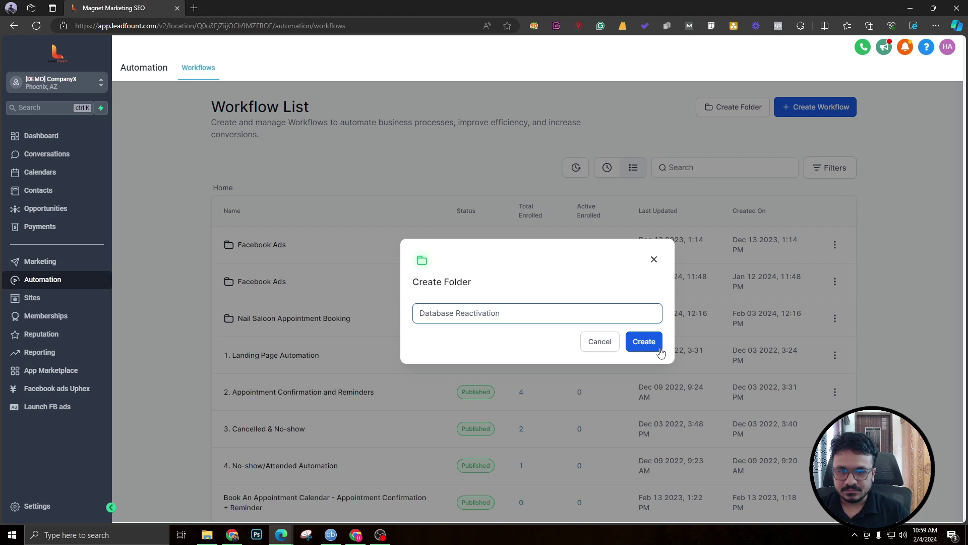
left_click(656, 351)
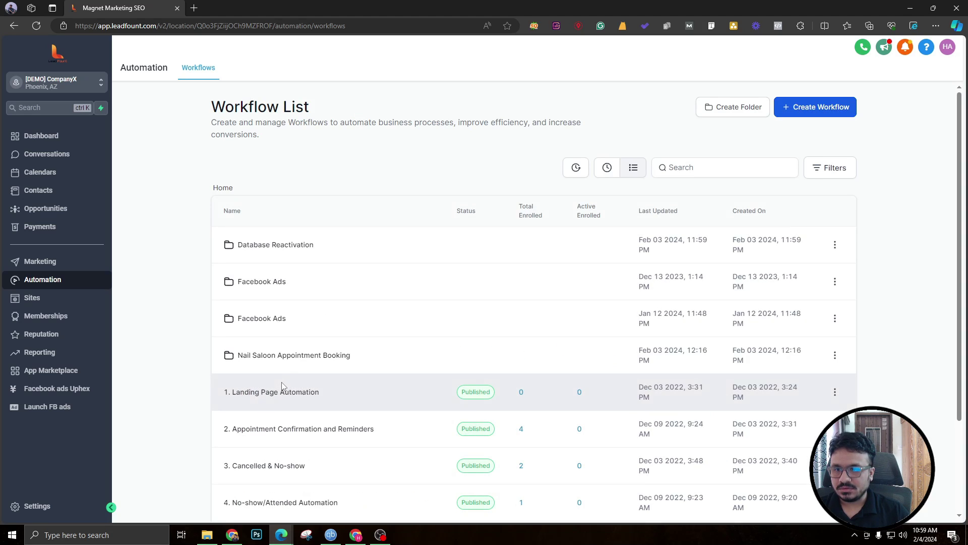
left_click(284, 246)
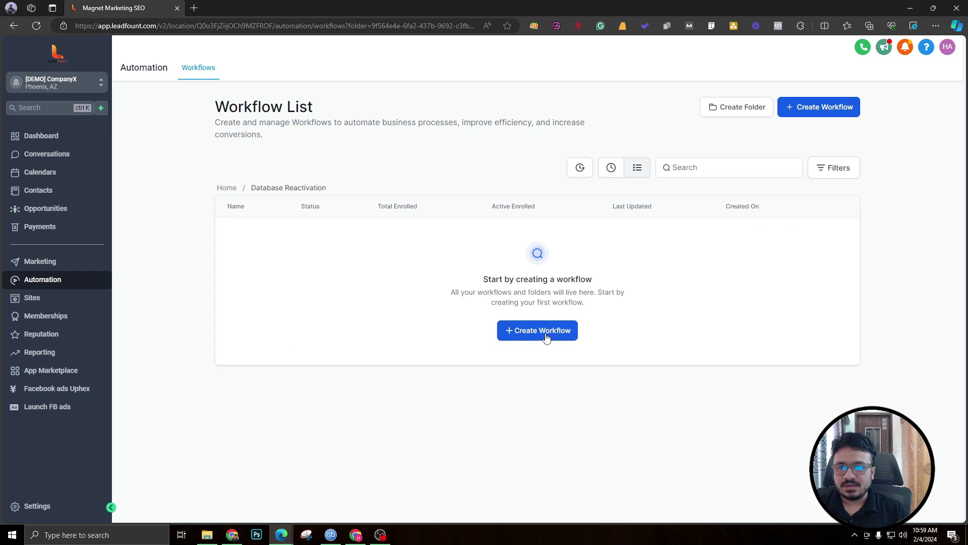
left_click(547, 337)
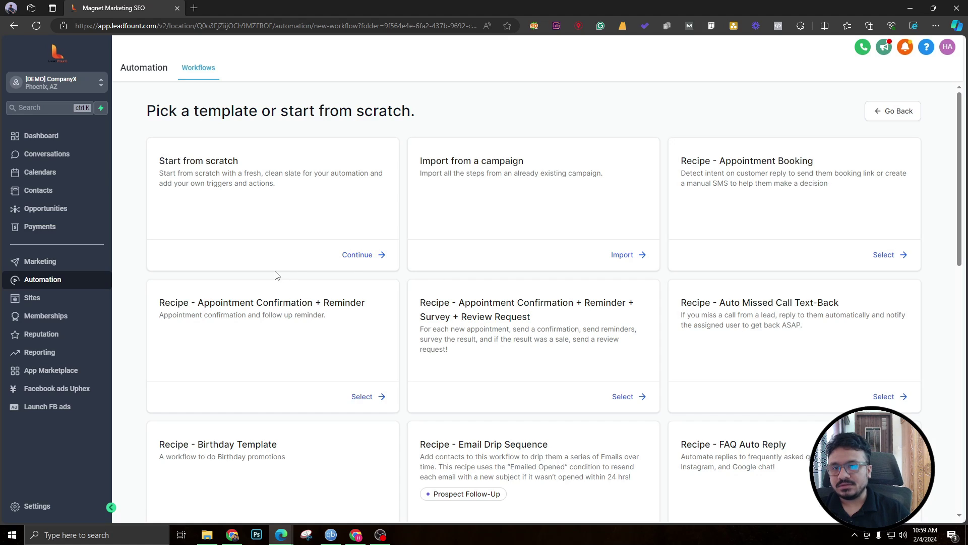
Start a workflow from scratch, retitle it 'Database Reactivation Workflow' and save it.
left_click(356, 254)
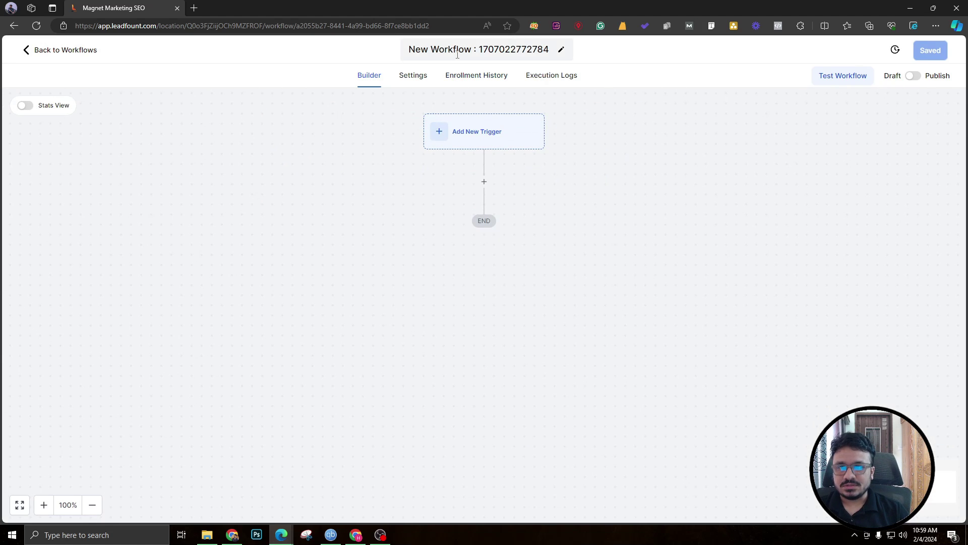
left_click(457, 55)
triple_click(454, 56)
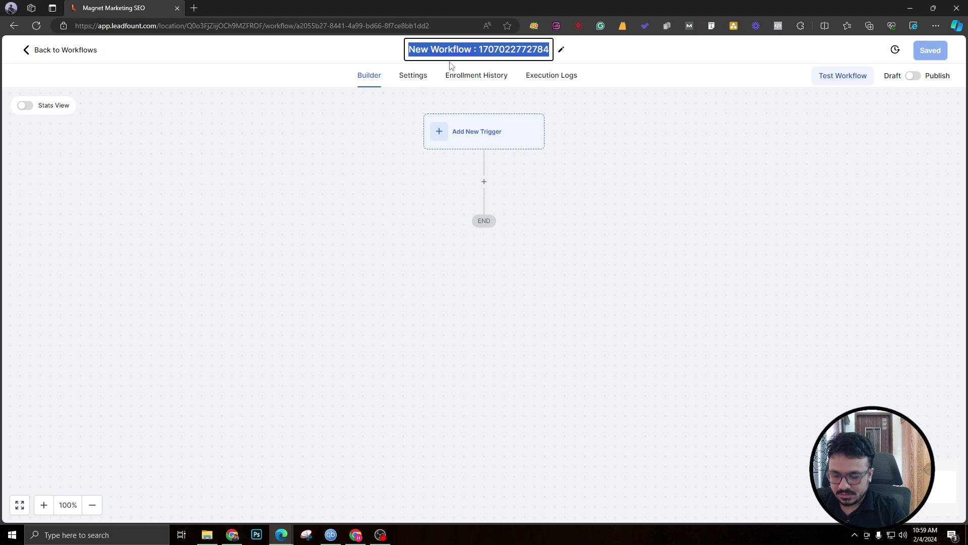
type("Database Reac")
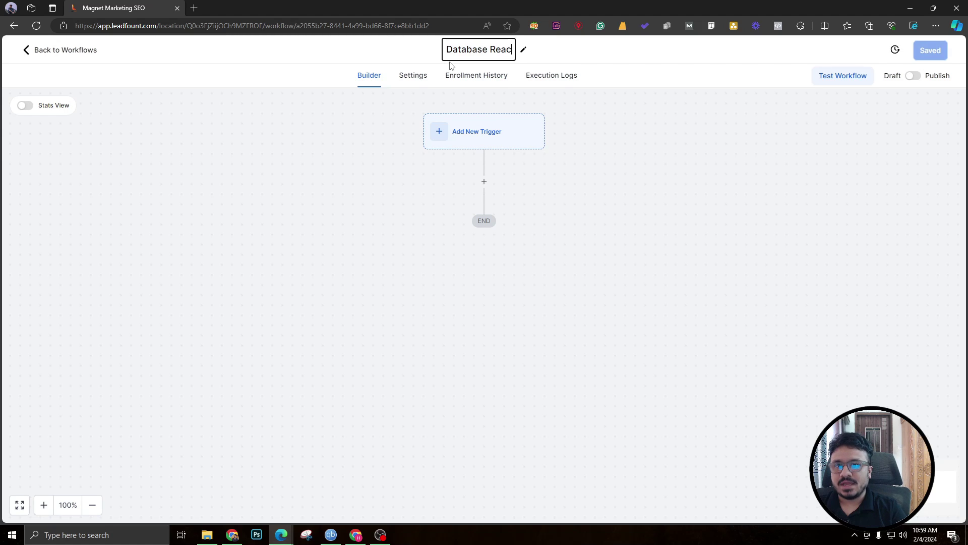
type("tivation Workflow")
key("Return")
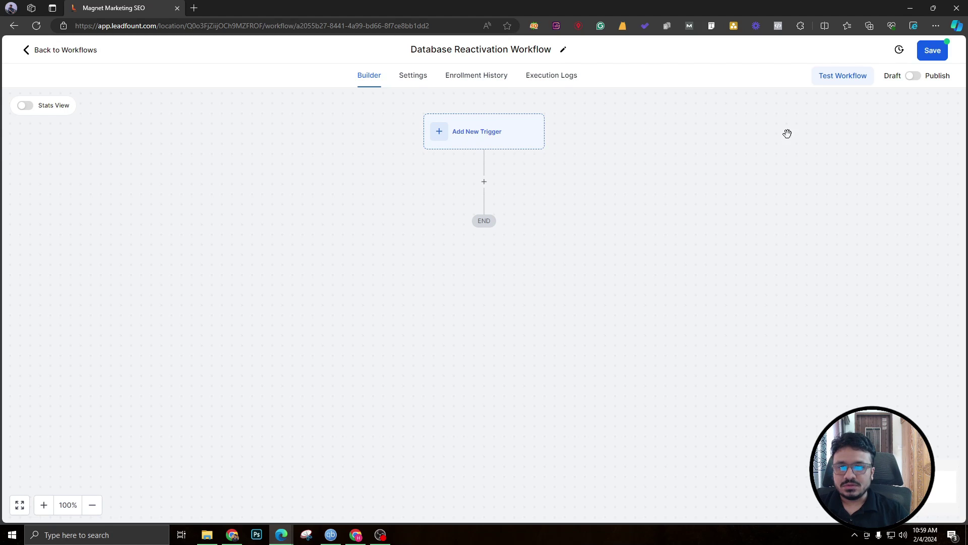
left_click(936, 50)
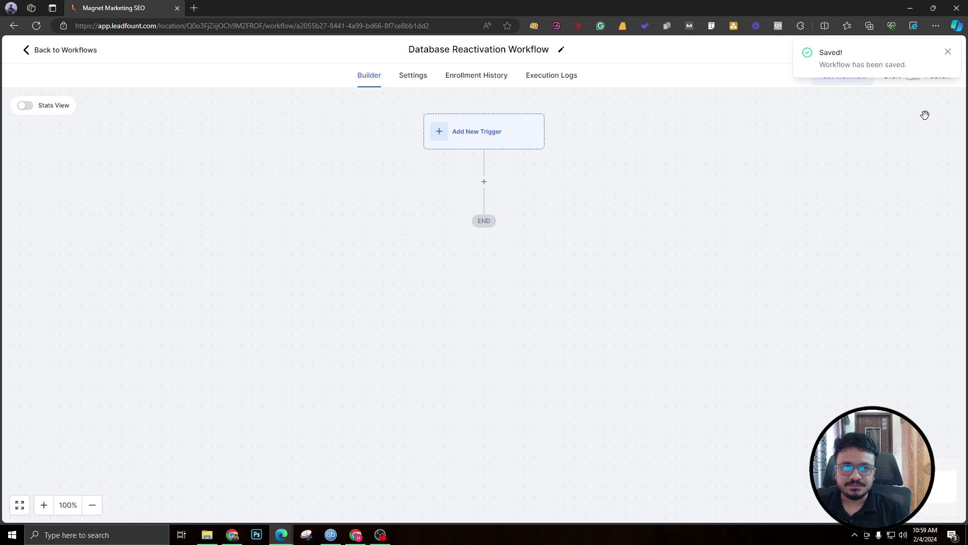
left_click(948, 51)
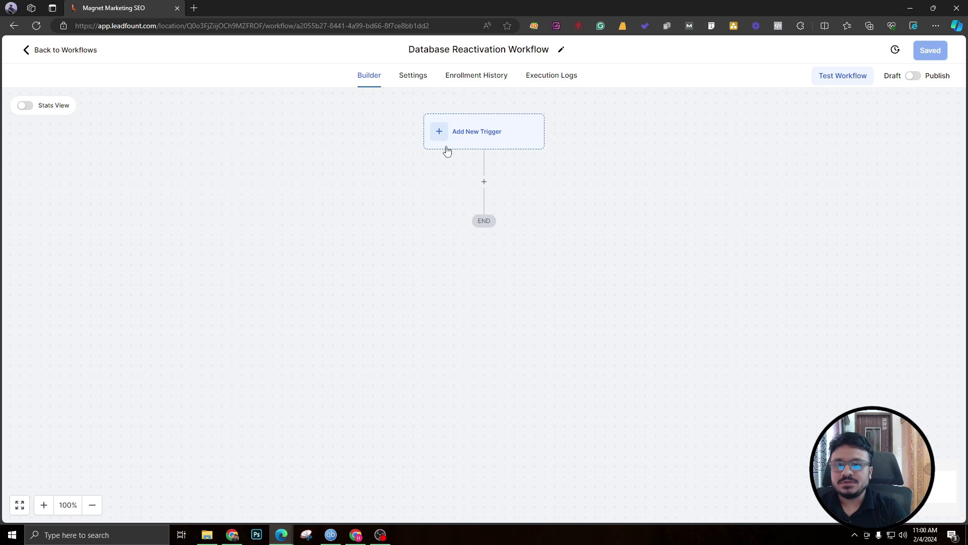
Add a Drip action releasing batches of 100 contacts every 30 minutes.
left_click(483, 183)
type("dr")
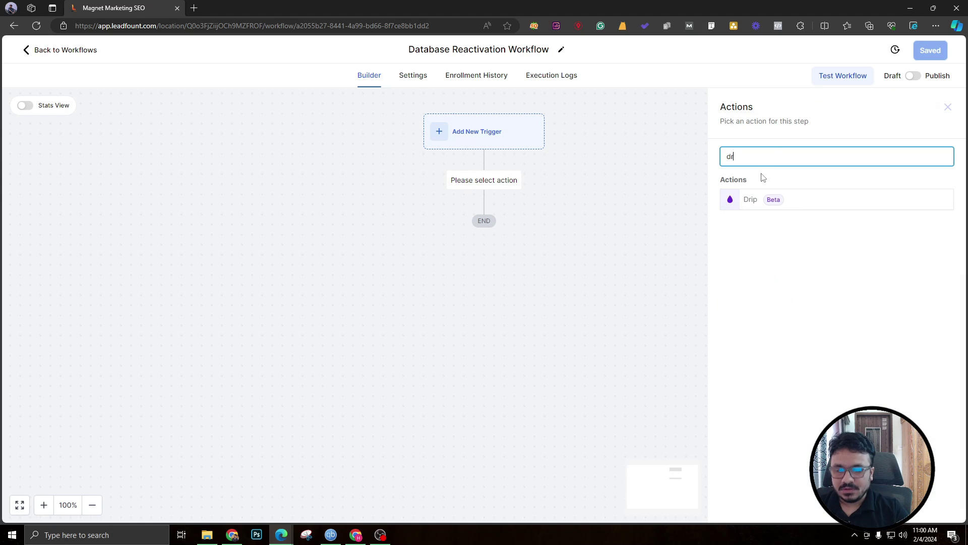
left_click(762, 198)
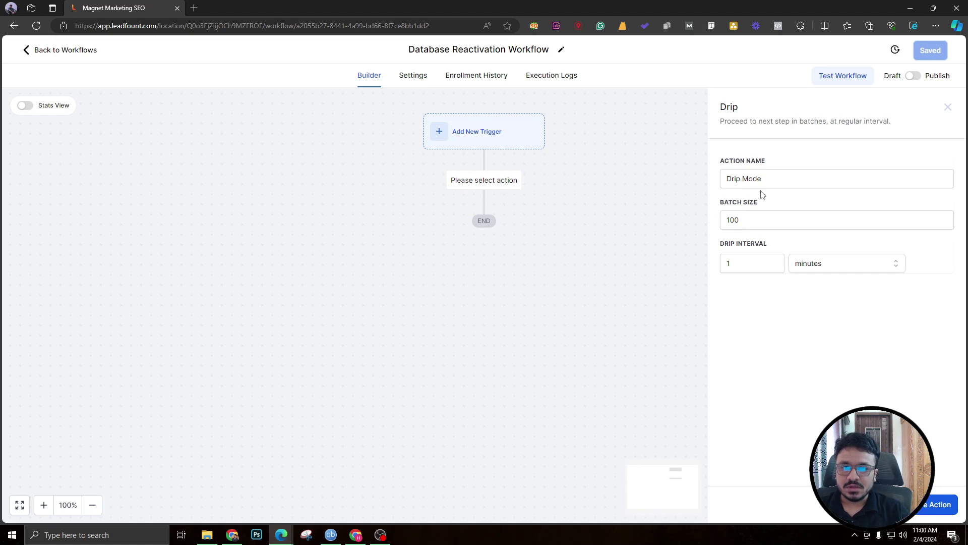
left_click_drag(745, 221, 727, 218)
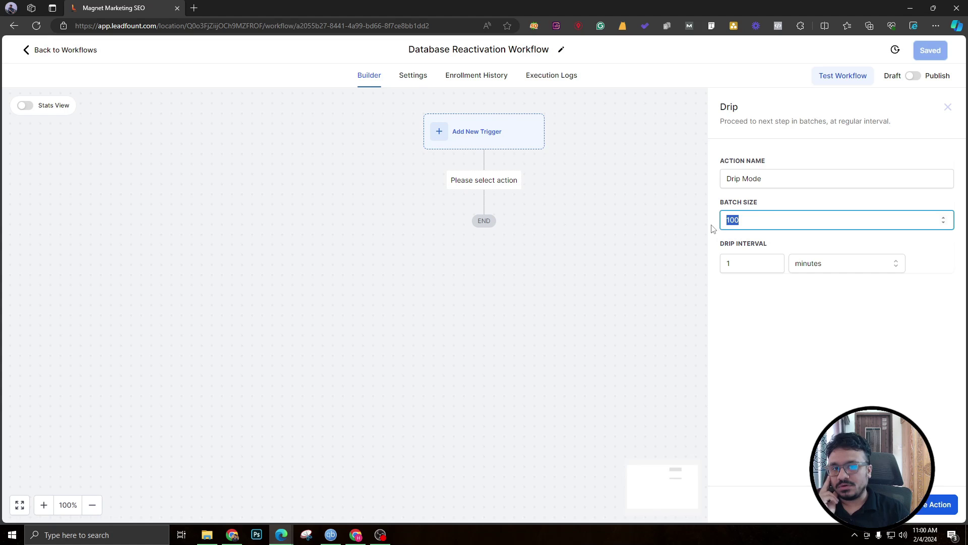
left_click(740, 237)
left_click_drag(741, 220, 715, 227)
left_click(811, 273)
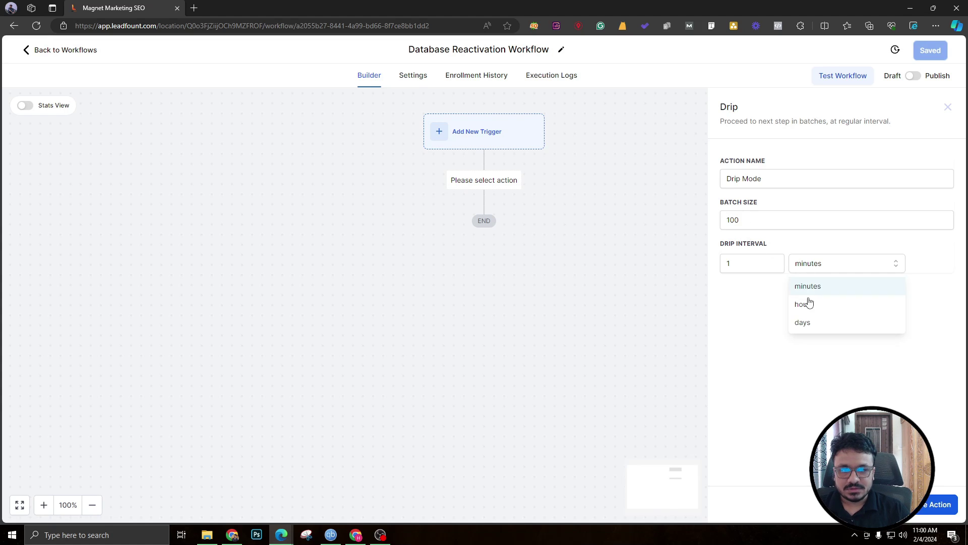
left_click(737, 263)
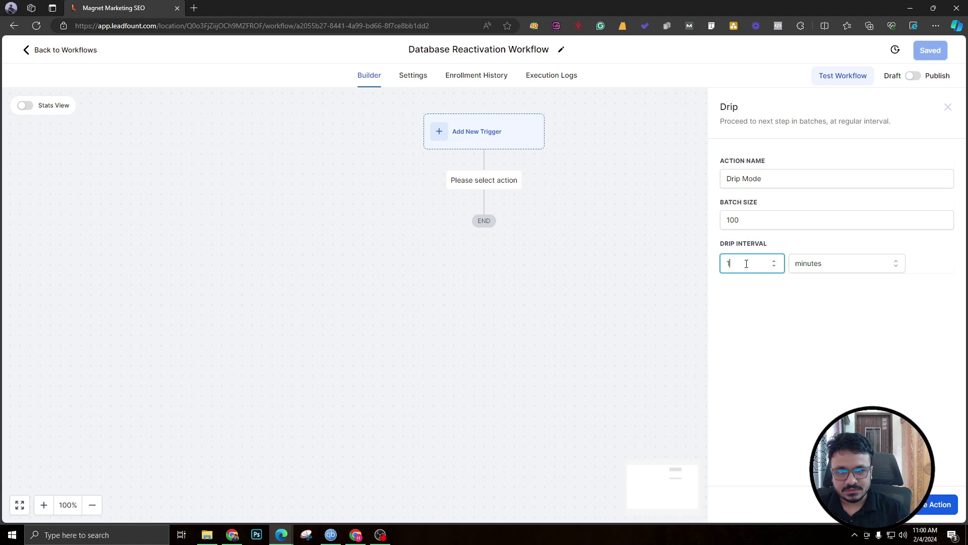
left_click_drag(746, 263, 672, 290)
type("30")
Name the Drip step 'Drip Mode - 100/30' and save the action.
left_click(834, 183)
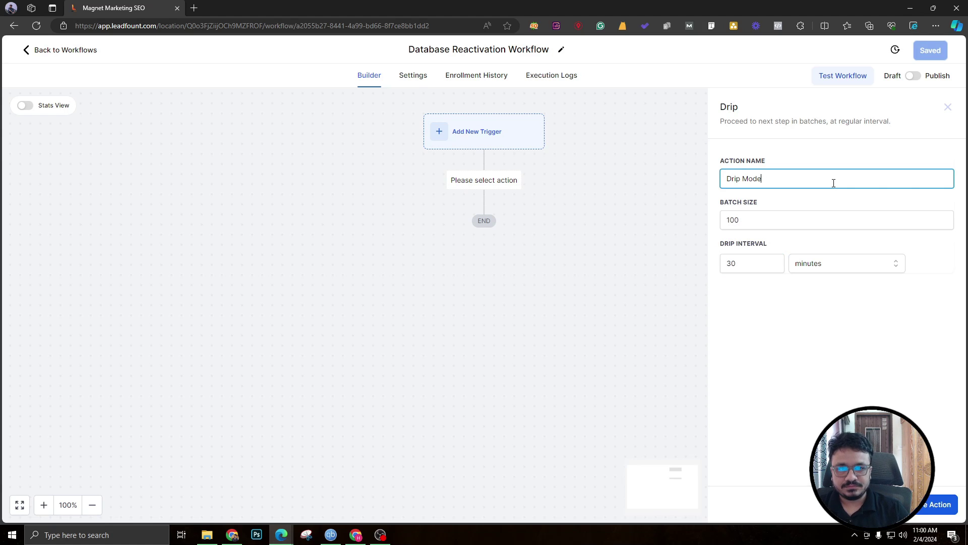
type("- 100 /30")
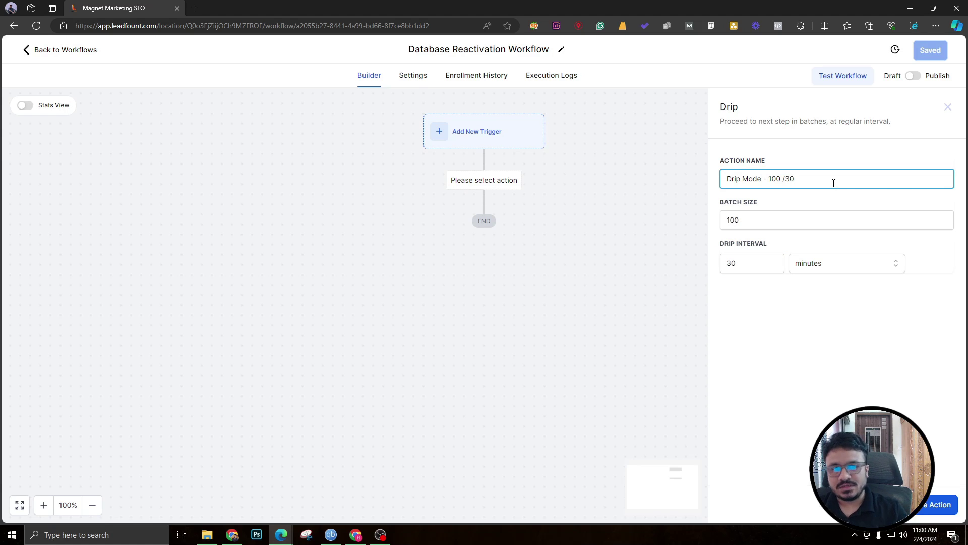
left_click(785, 180)
key("BackSpace")
left_click(941, 503)
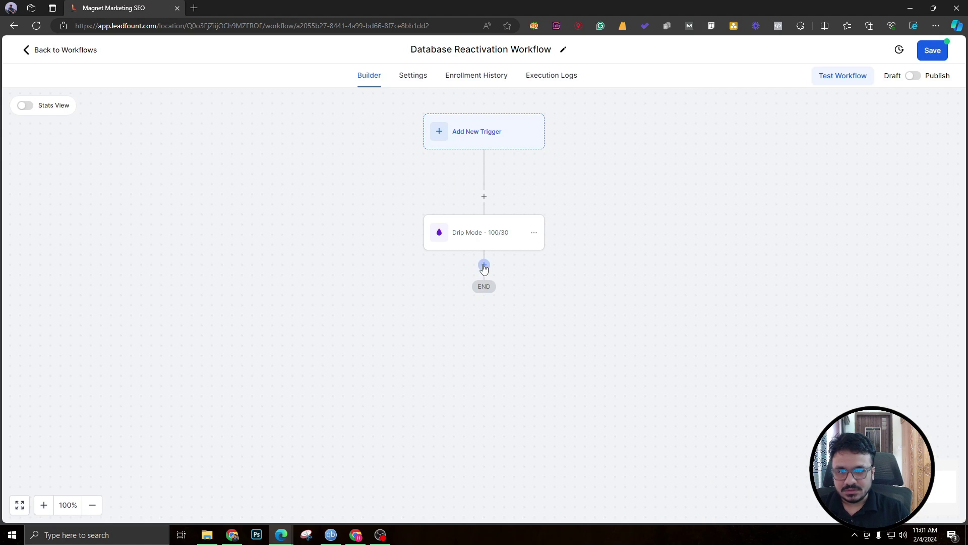
Add a Send Email step after Drip Mode and name it 'Email 1'.
left_click(484, 264)
type("email")
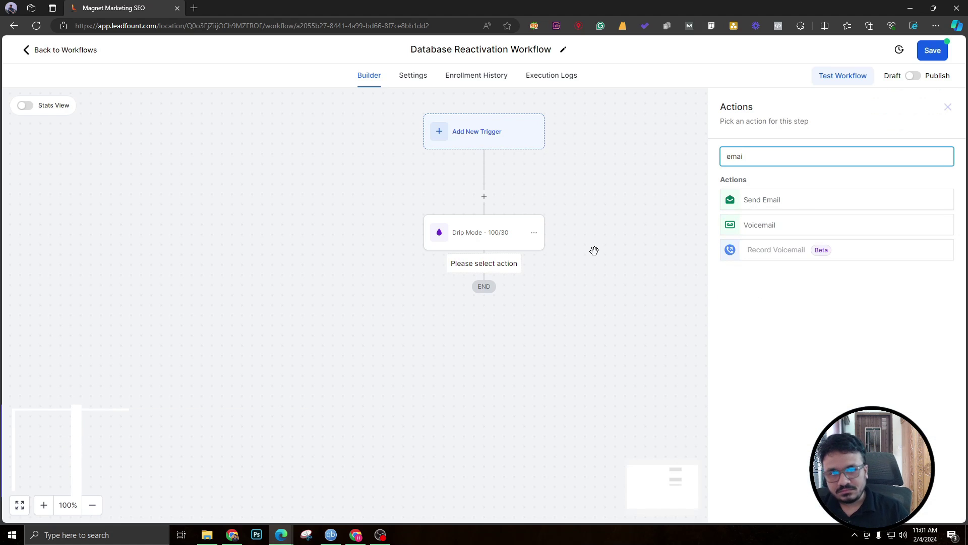
left_click(768, 206)
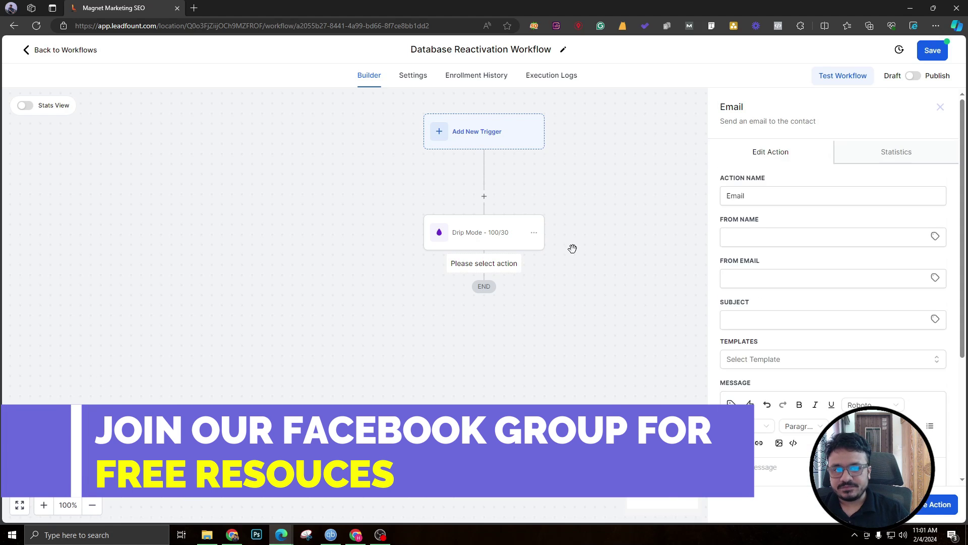
left_click(795, 202)
type("1")
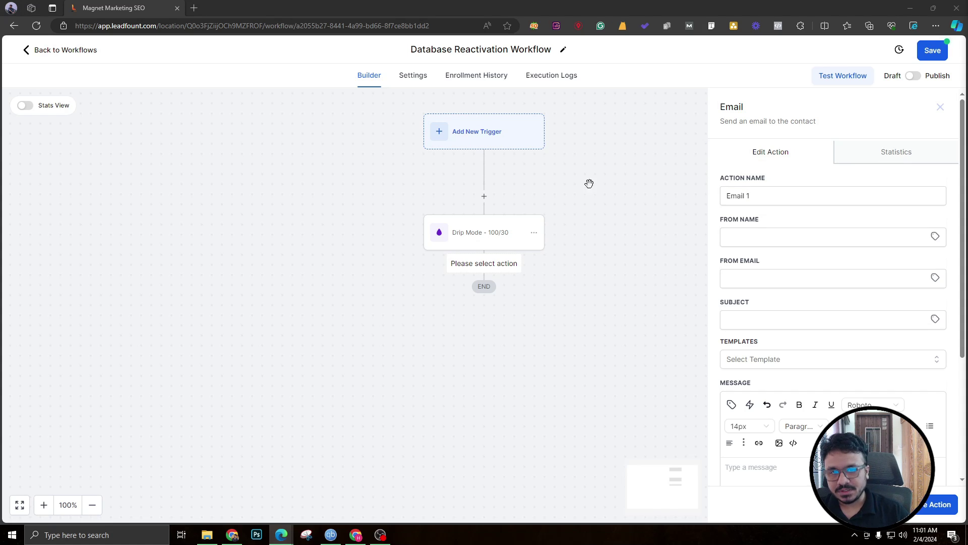
Paste the 10% tree-removal discount subject line and full message into the email.
left_click(754, 315)
type("Enjoy 10% Off Your Next Tree Removal Service!")
key("Return")
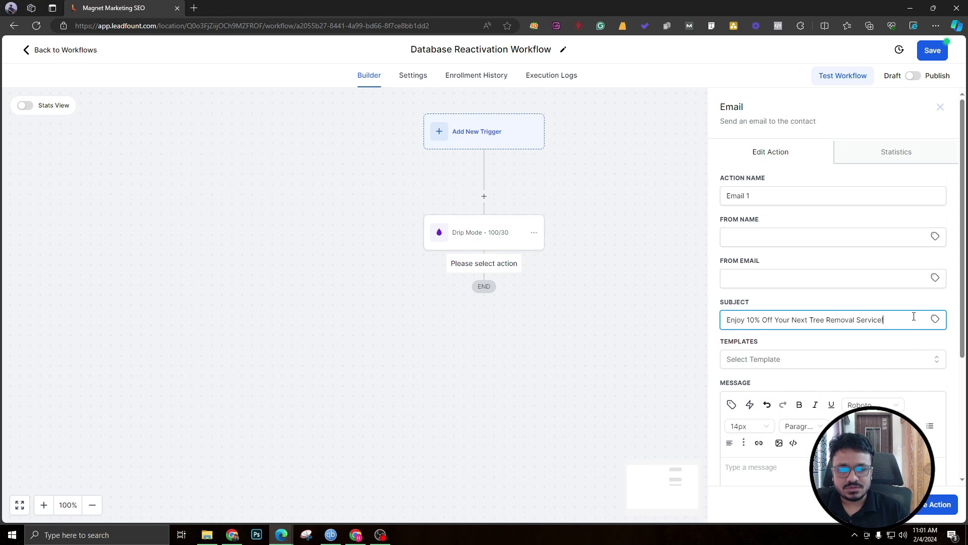
scroll(914, 316, "down", 2)
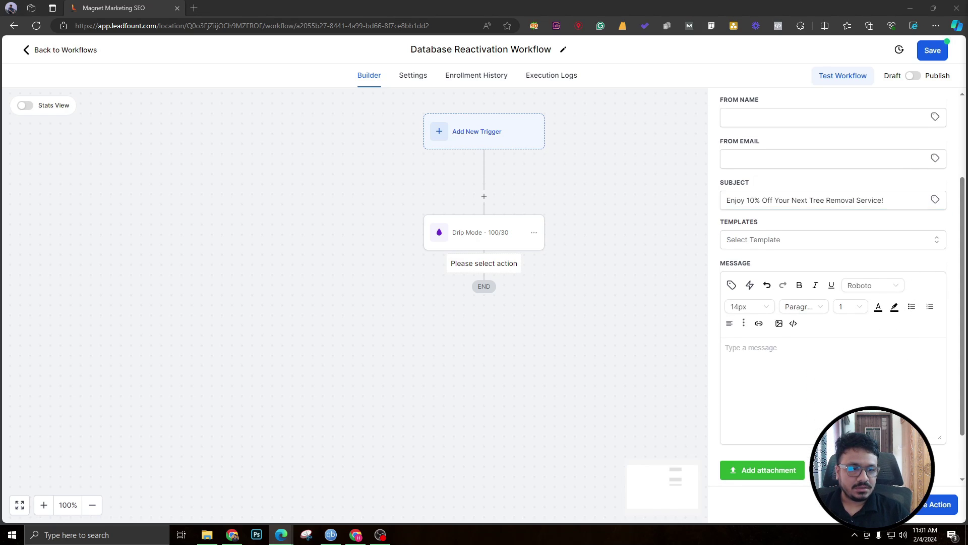
left_click(830, 393)
key("ctrl+v")
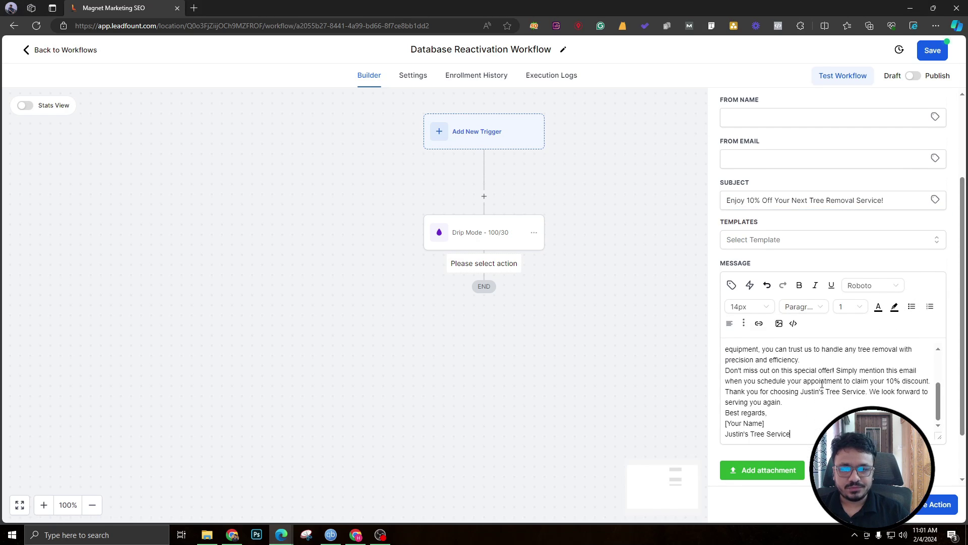
scroll(820, 382, "up", 5)
key("ctrl+z")
key("ctrl+v")
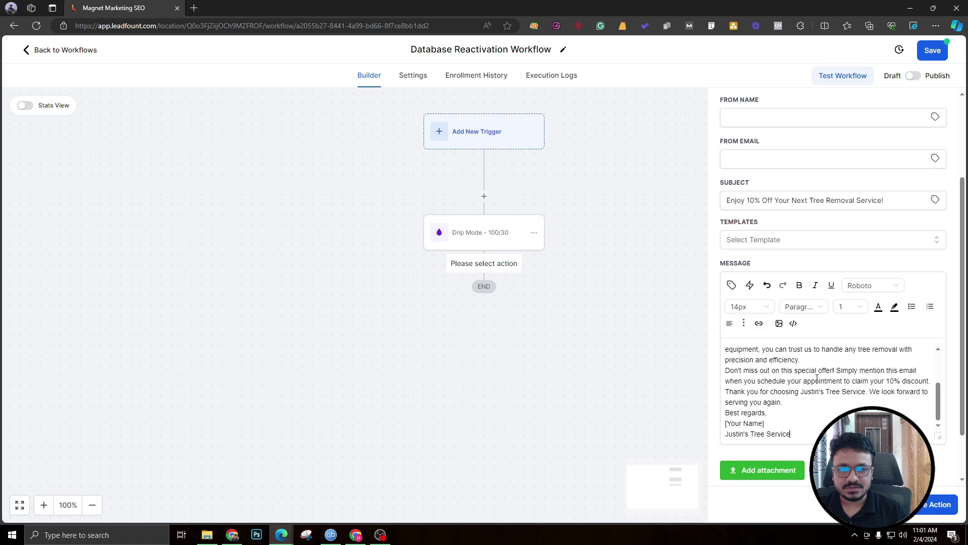
scroll(819, 381, "up", 5)
Replace the customer-name placeholder after 'Dear' with the contact's first name field.
left_click_drag(803, 348, 747, 351)
key("BackSpace")
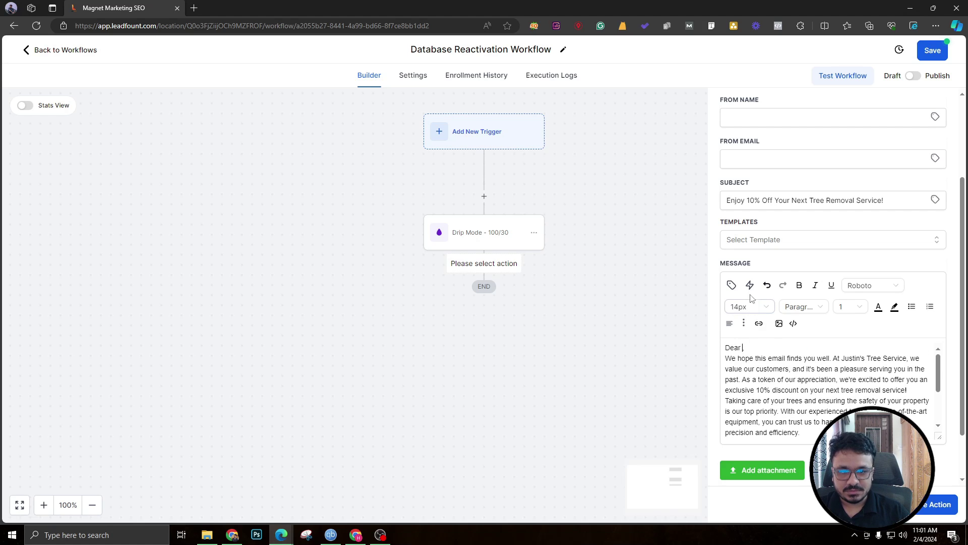
left_click(731, 285)
left_click(675, 108)
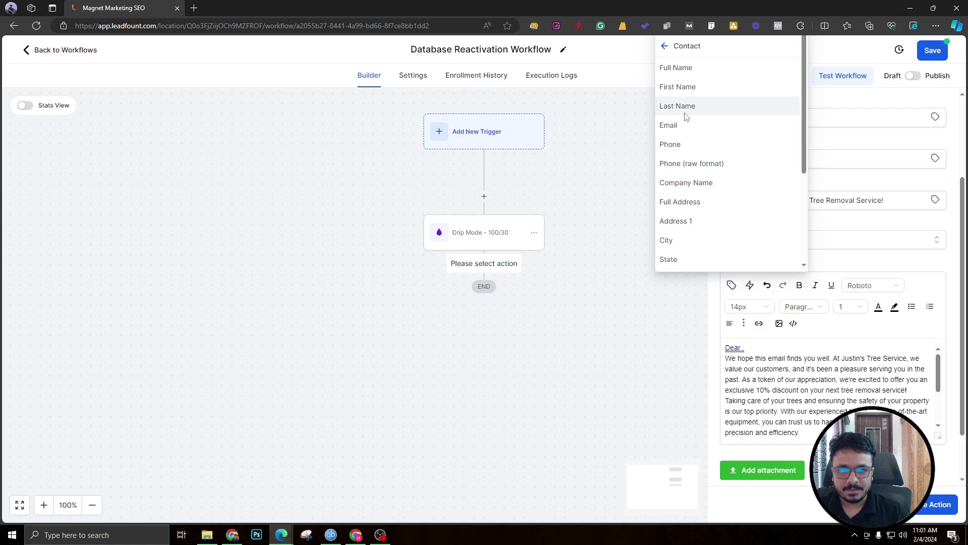
left_click(687, 90)
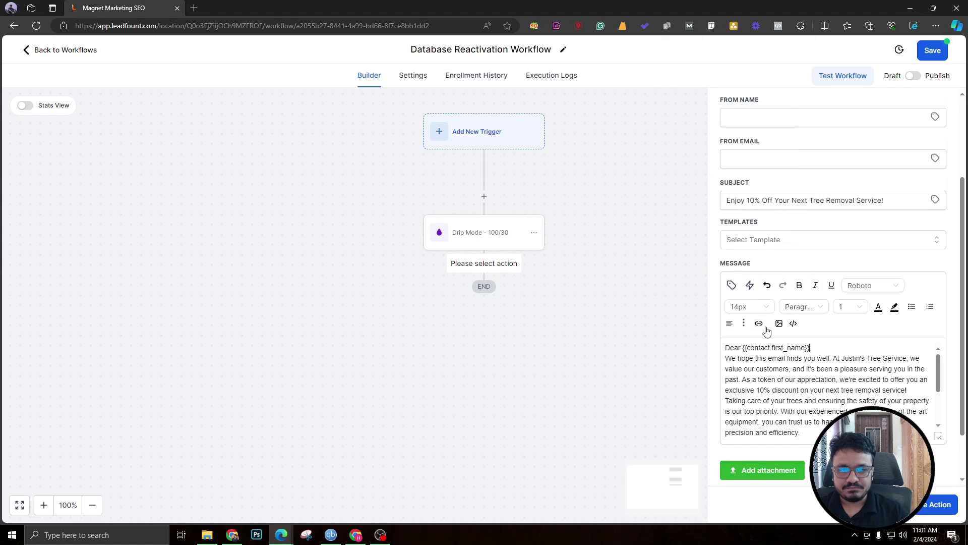
Add blank lines after the greeting and before the 'Don't miss out' offer paragraph.
left_click(726, 359)
key("Return")
scroll(729, 411, "down", 2)
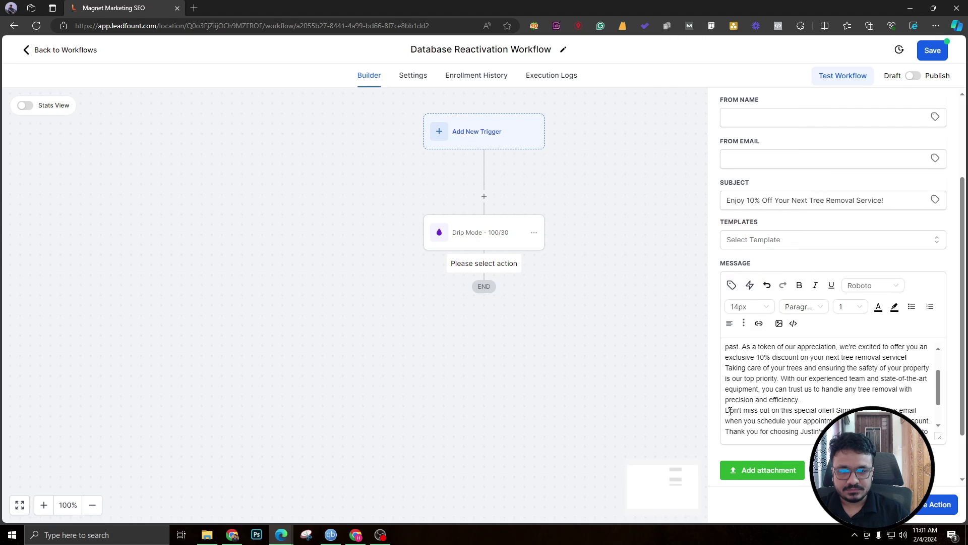
left_click(727, 411)
key("Return")
scroll(726, 411, "down", 2)
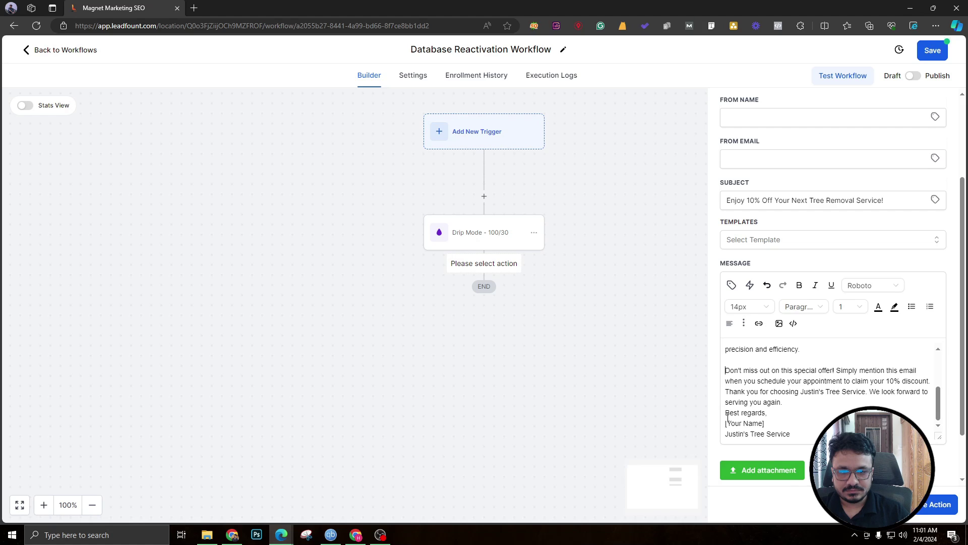
Delete the [Your Name] placeholder, space out the closing paragraphs, and save the email step.
left_click_drag(775, 426, 716, 427)
key("BackSpace")
key("BackSpace")
left_click(727, 423)
key("Return")
scroll(727, 421, "up", 5)
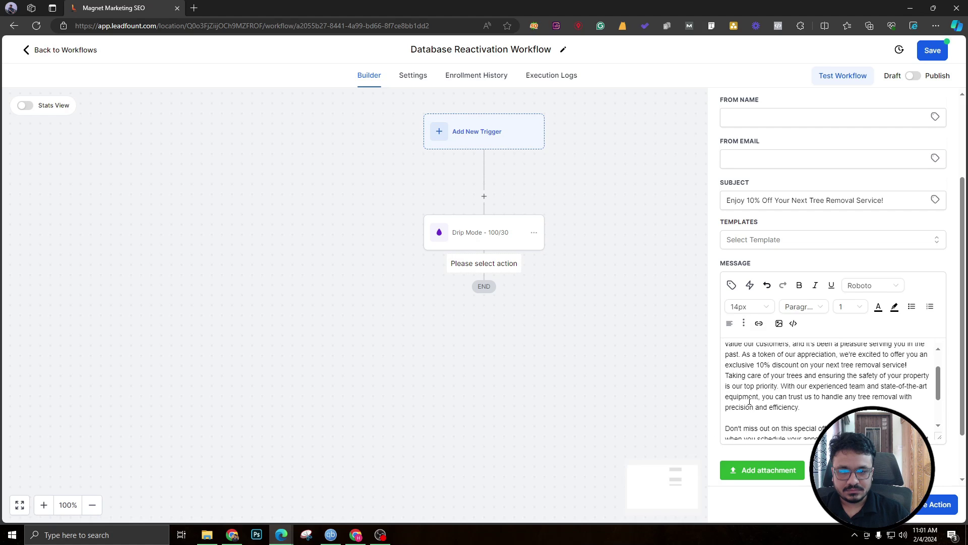
left_click(726, 411)
key("Return")
scroll(778, 373, "down", 1)
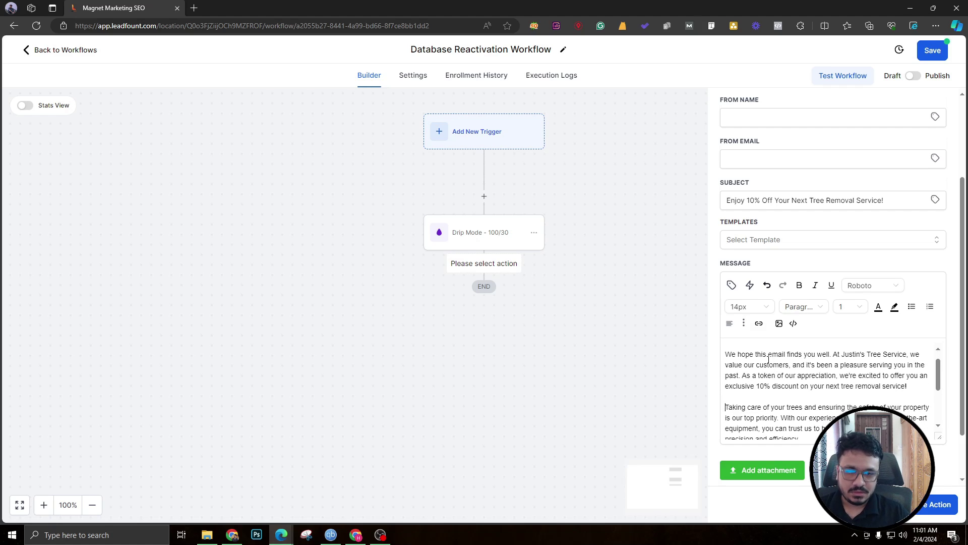
scroll(770, 359, "up", 1)
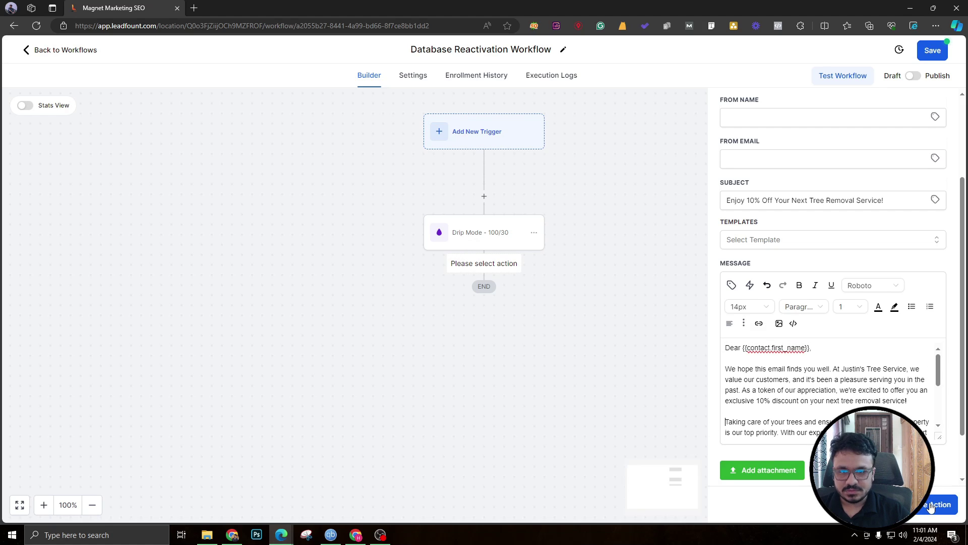
scroll(807, 240, "up", 3)
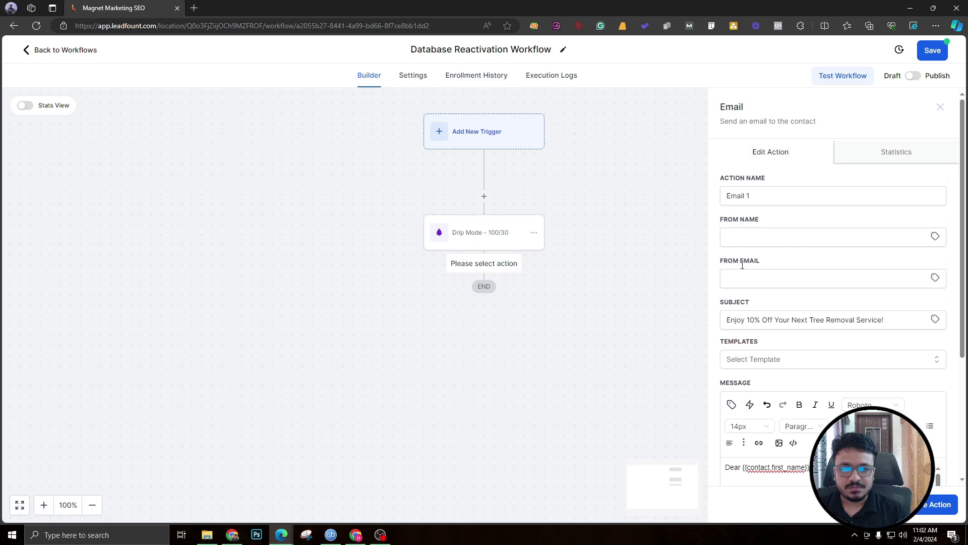
left_click(936, 507)
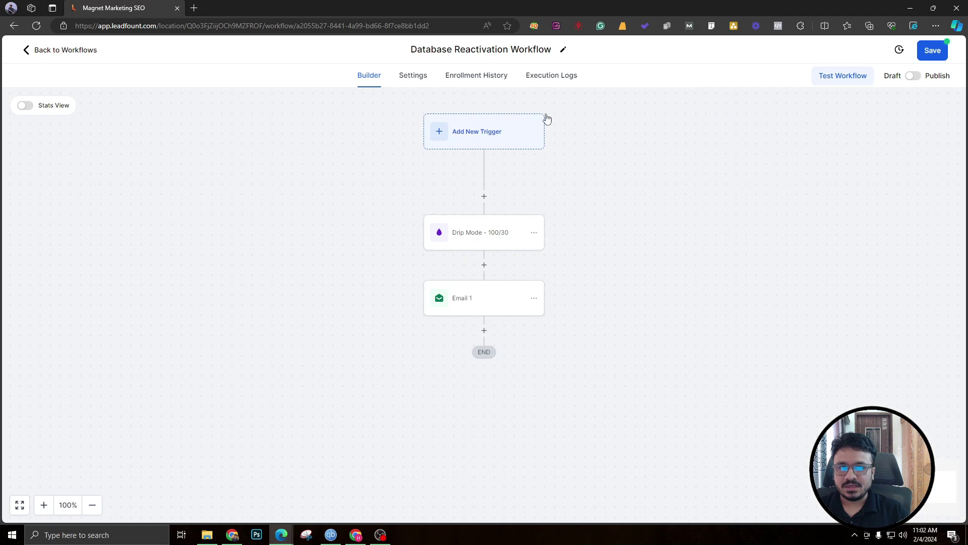
Enter the default sender name and from-email address under Workflow Settings > Sender Details.
left_click(404, 79)
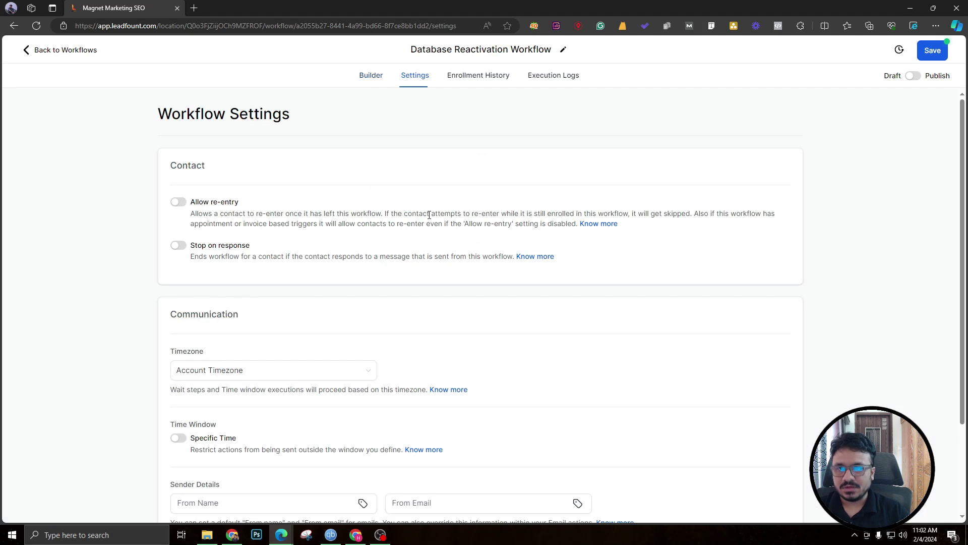
scroll(308, 340, "down", 2)
left_click(235, 386)
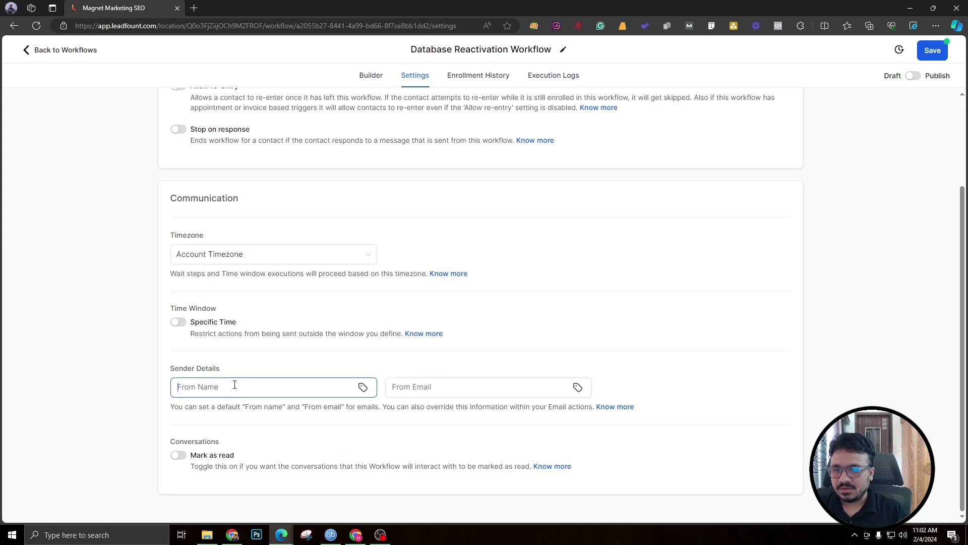
type("Justin")
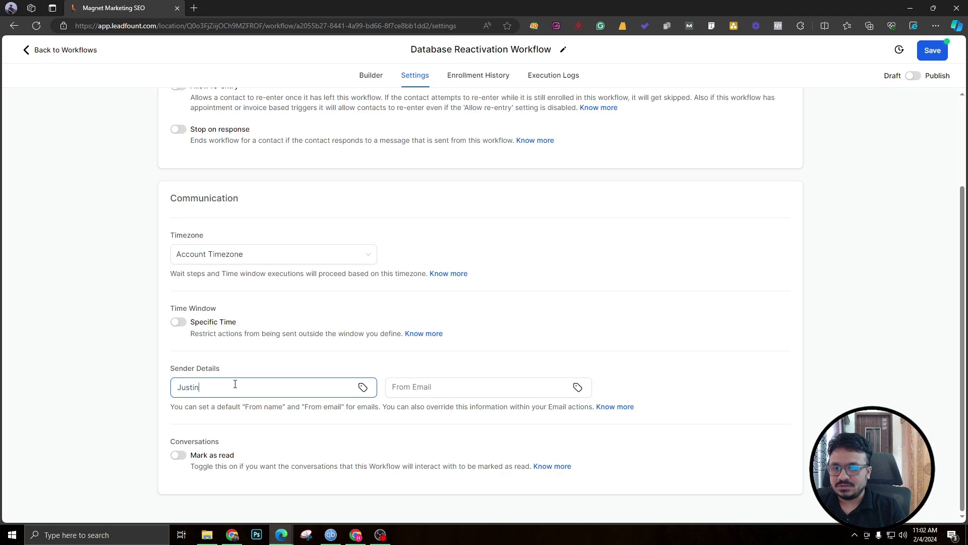
key("Tab")
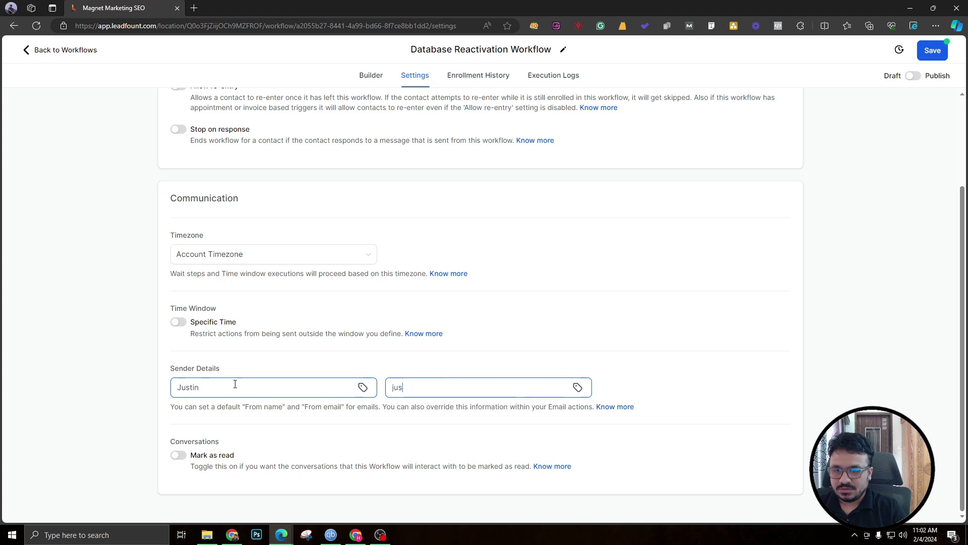
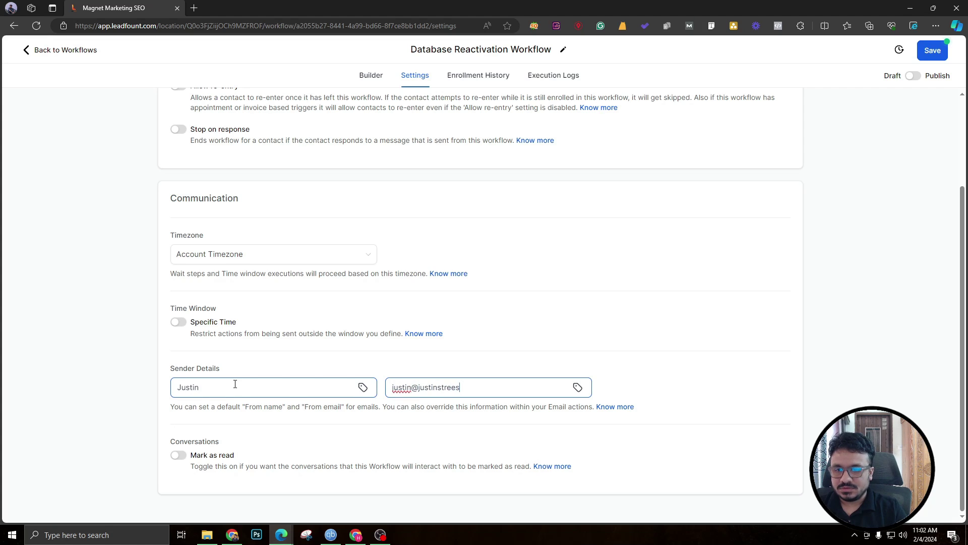
left_click(225, 365)
scroll(206, 357, "up", 2)
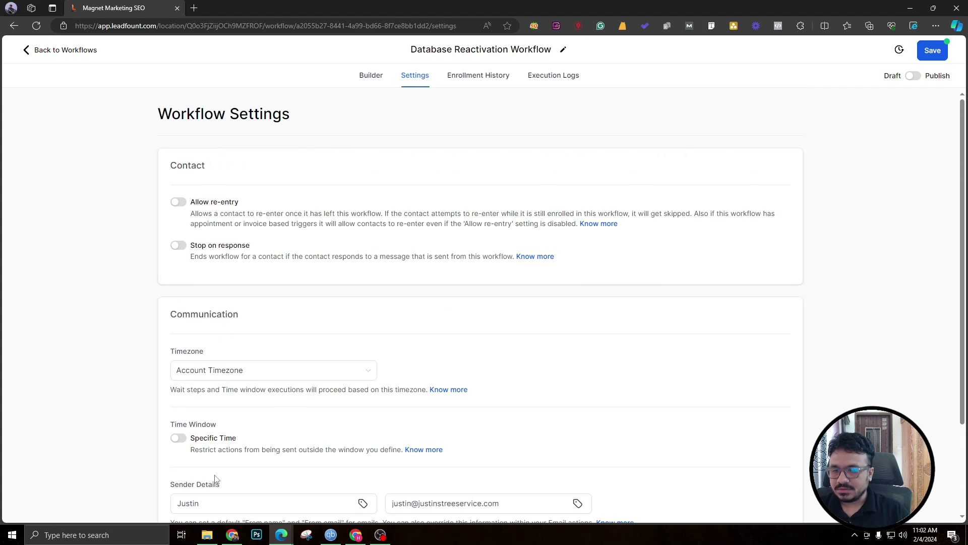
scroll(216, 480, "down", 1)
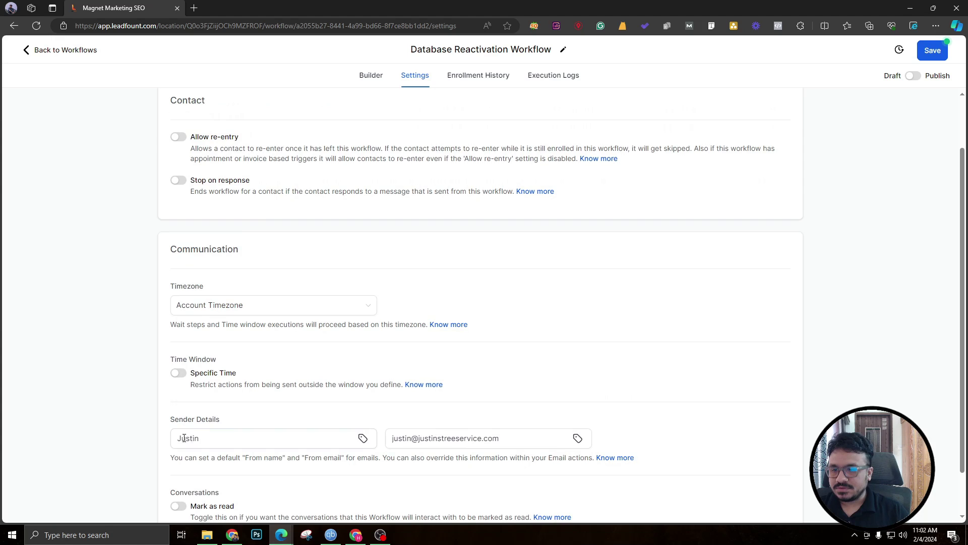
left_click(180, 373)
Set the specific sending time window from 09:00 AM to 7:00 PM.
scroll(202, 353, "down", 2)
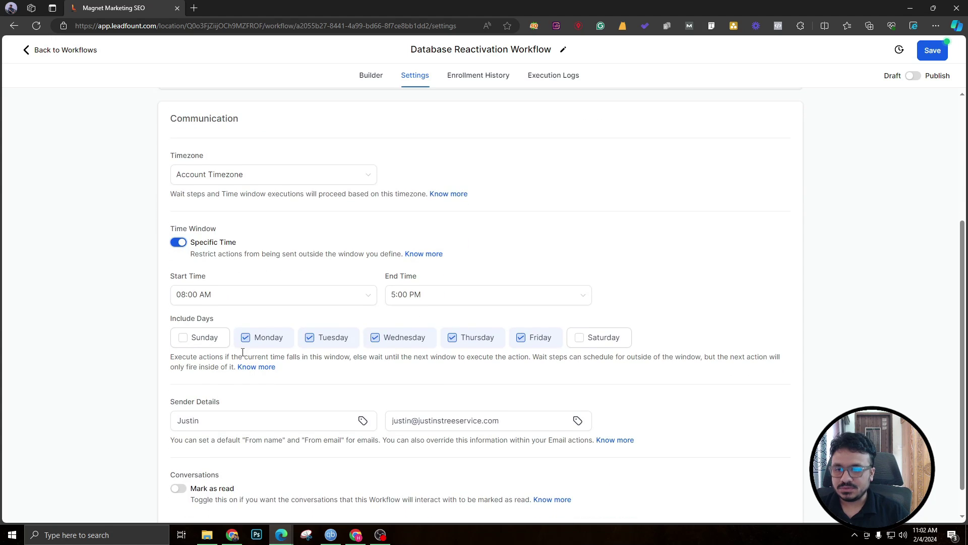
left_click(225, 298)
scroll(195, 363, "down", 3)
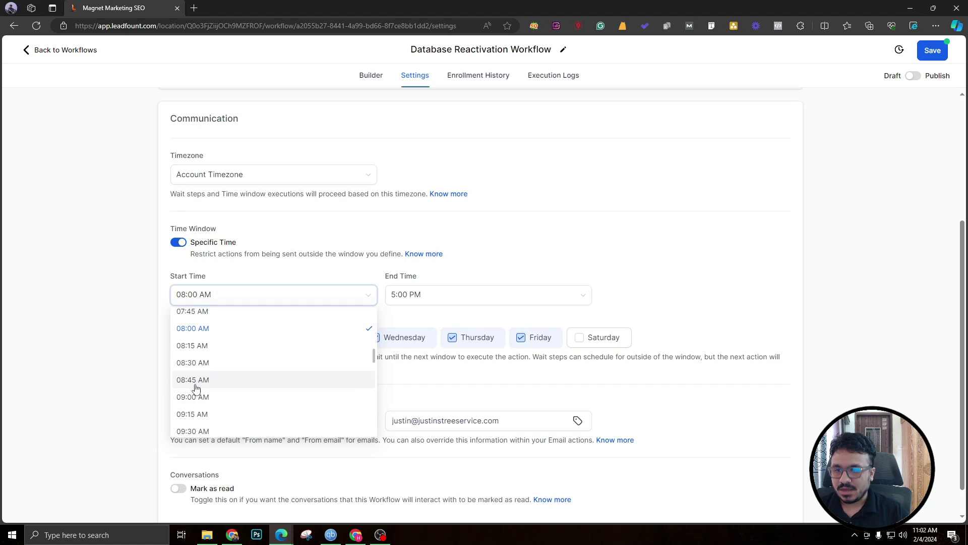
left_click(195, 397)
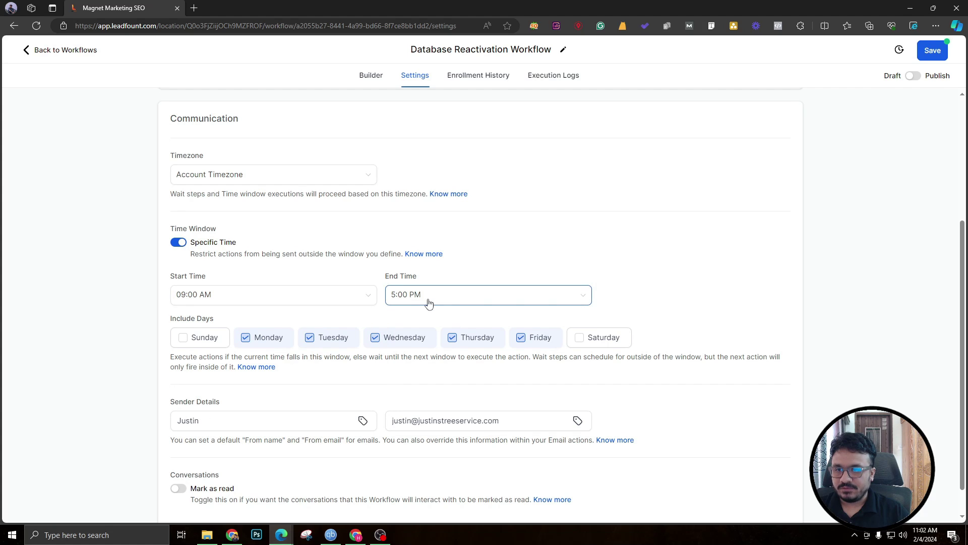
left_click(428, 297)
scroll(410, 398, "down", 3)
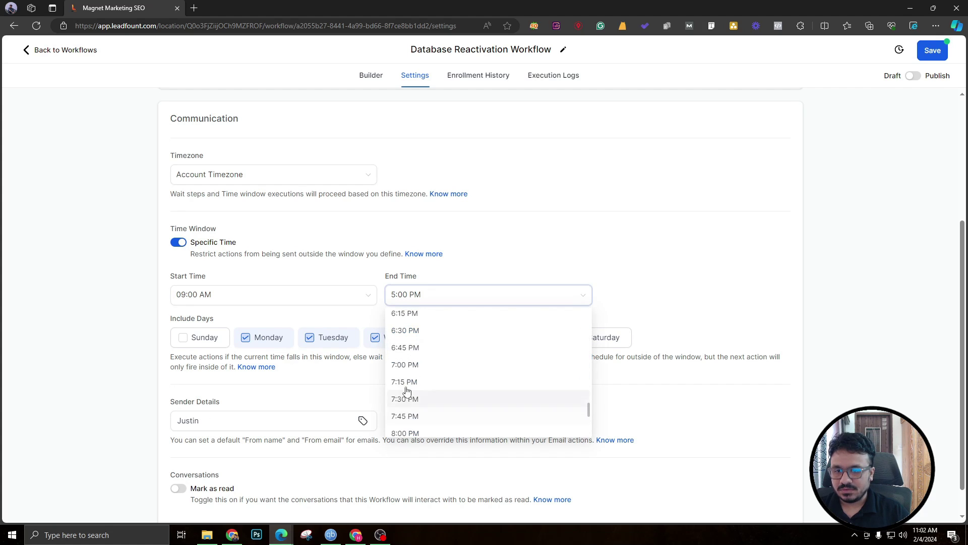
left_click(405, 365)
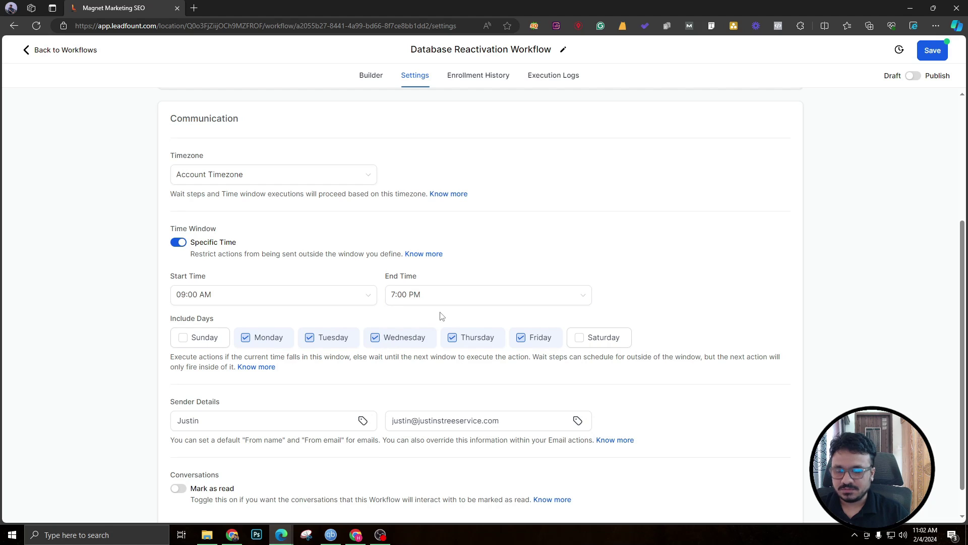
scroll(333, 320, "up", 4)
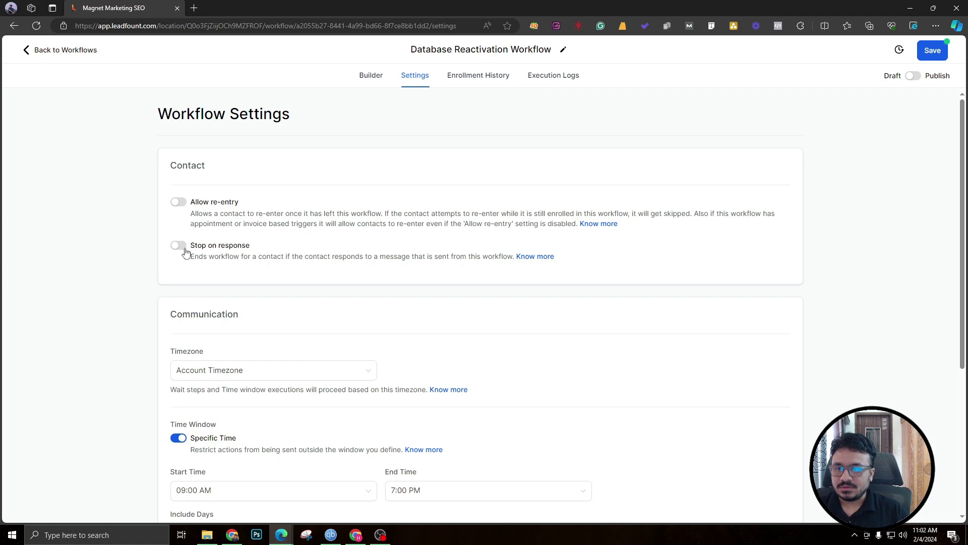
Go back to the Builder canvas and save the workflow.
left_click(376, 79)
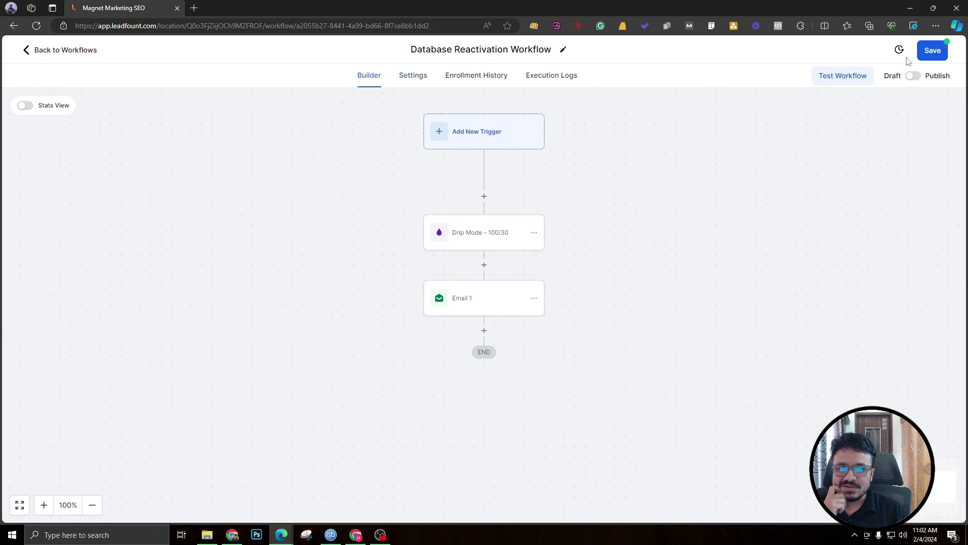
left_click(932, 52)
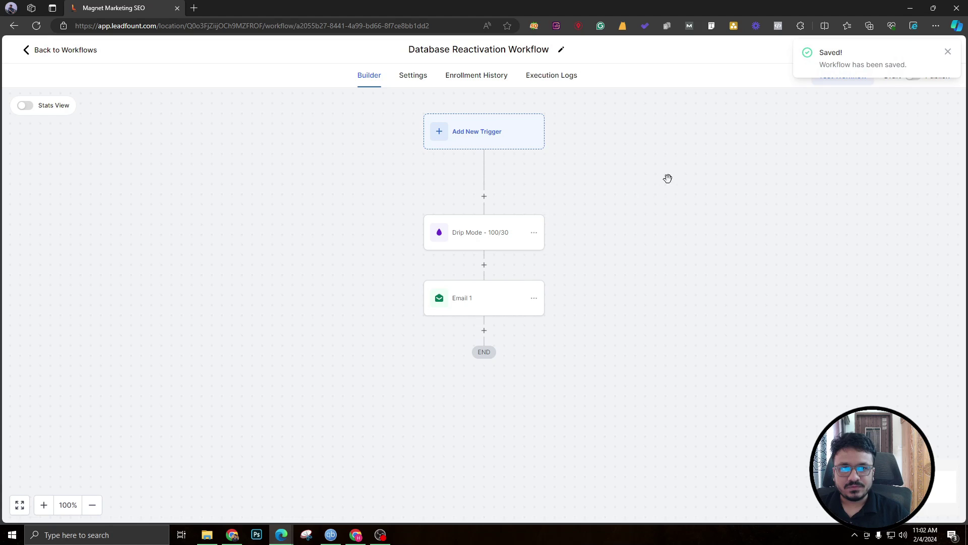
left_click(949, 51)
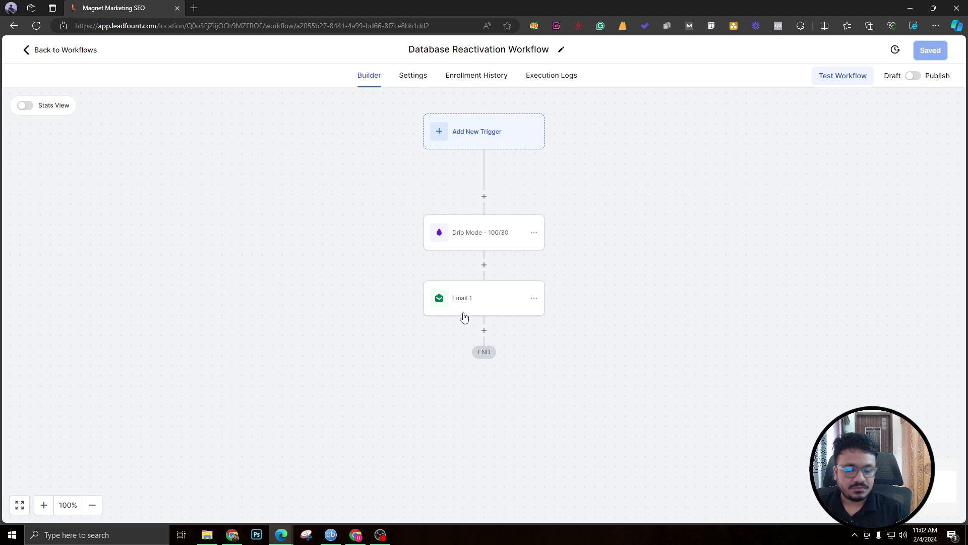
Add a Wait step after Email 1 that waits for a Contact Reply.
left_click(484, 330)
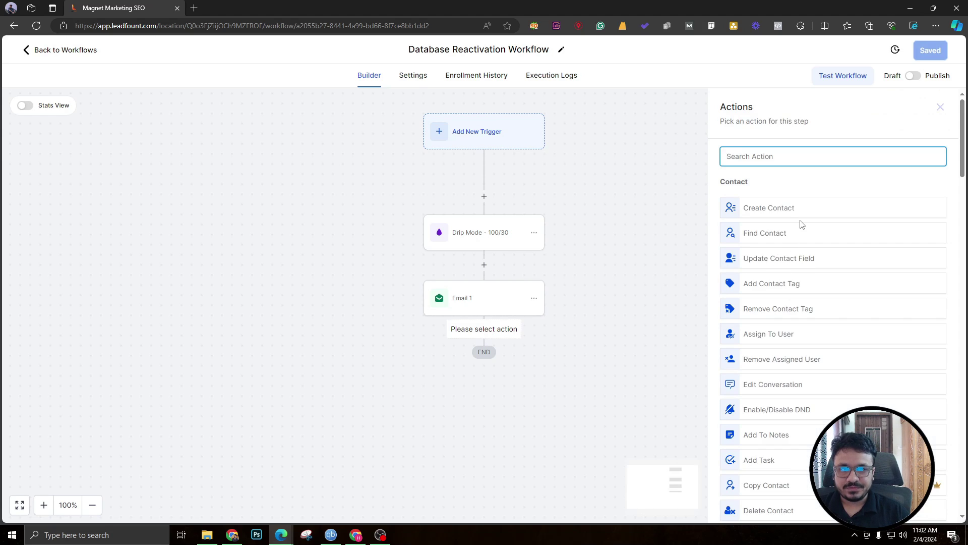
type("wa")
left_click(772, 206)
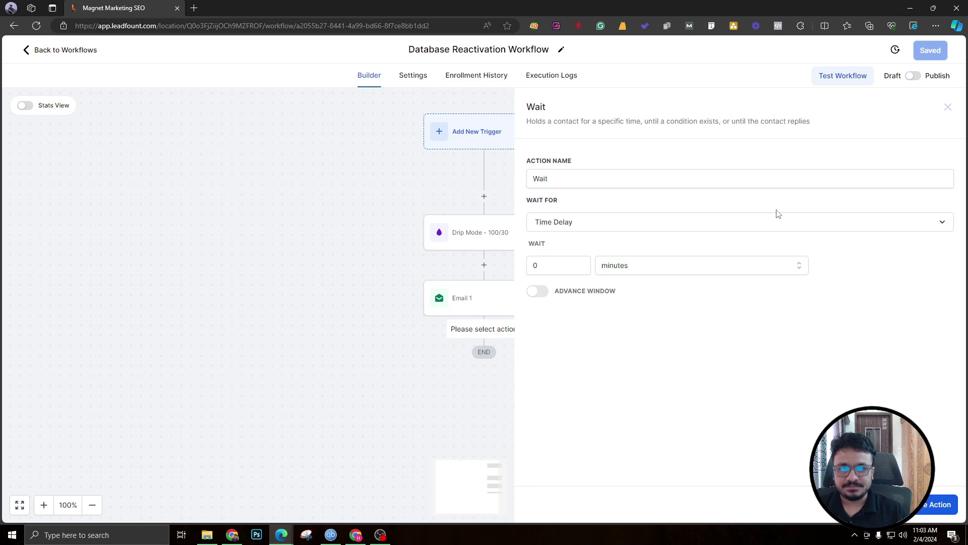
left_click(572, 231)
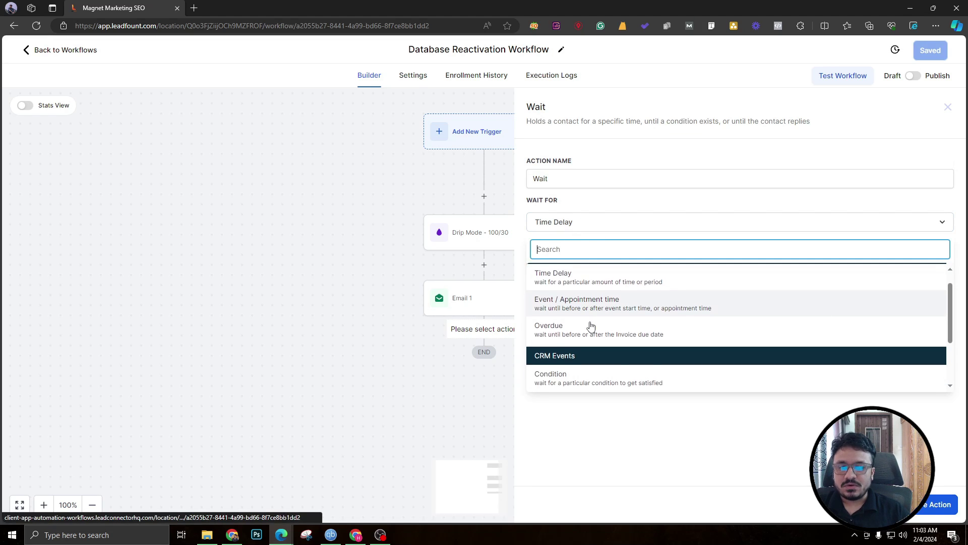
scroll(587, 318, "up", 1)
scroll(576, 322, "down", 1)
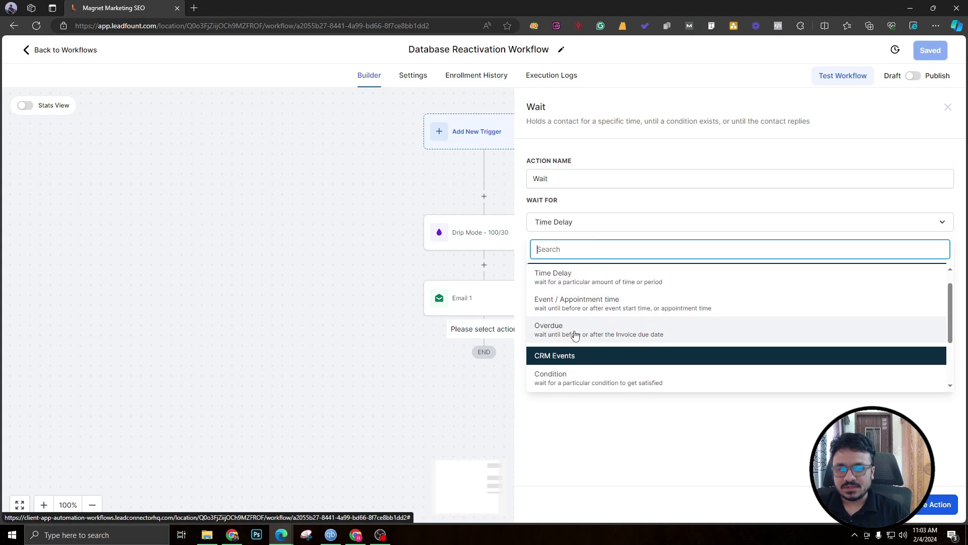
scroll(575, 335, "down", 3)
left_click(564, 364)
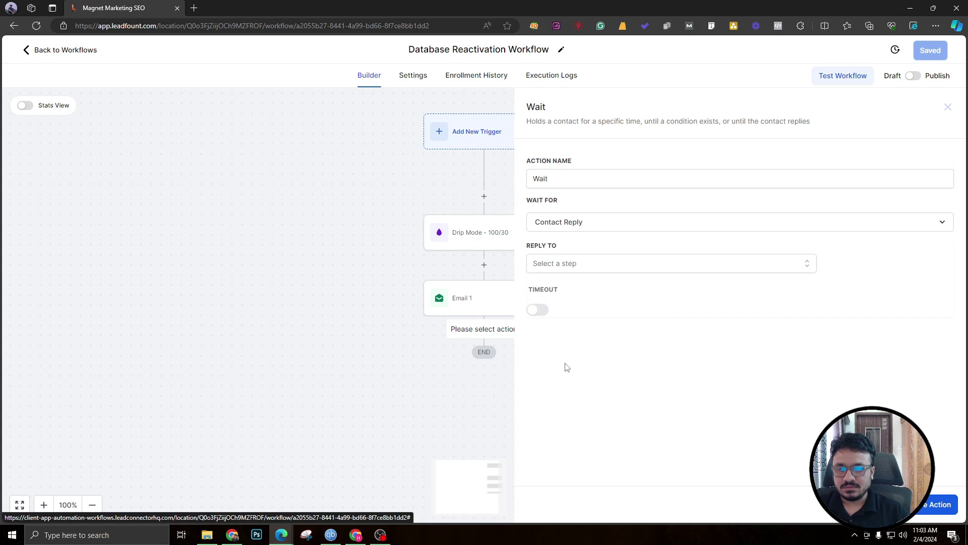
Make the Wait step await replies to Email 1, with a 1-day timeout.
left_click(572, 267)
left_click(550, 328)
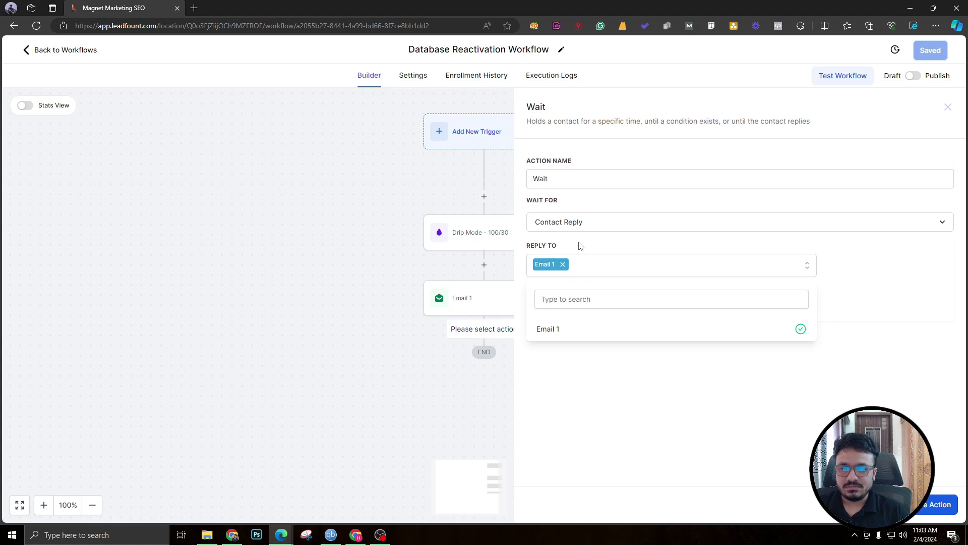
left_click(580, 246)
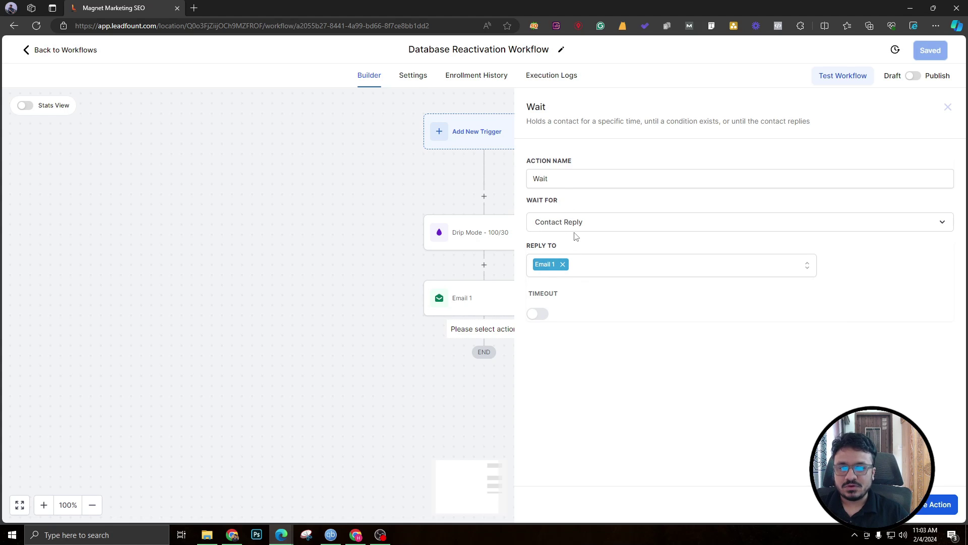
left_click(538, 314)
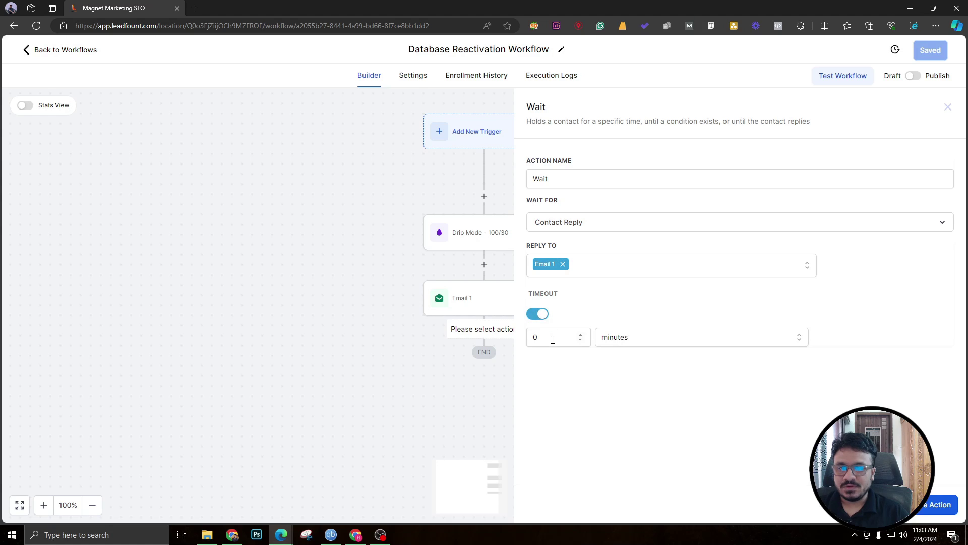
left_click(619, 342)
left_click(621, 362)
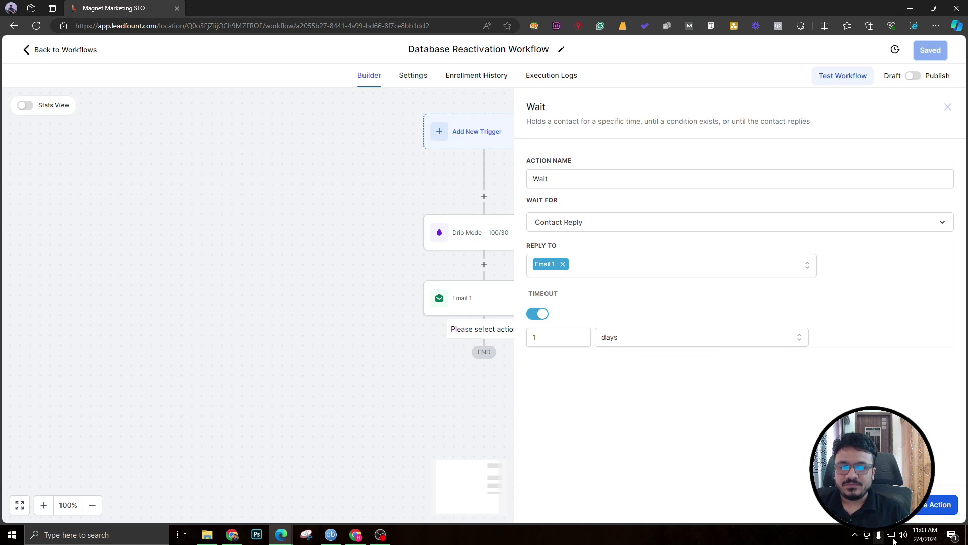
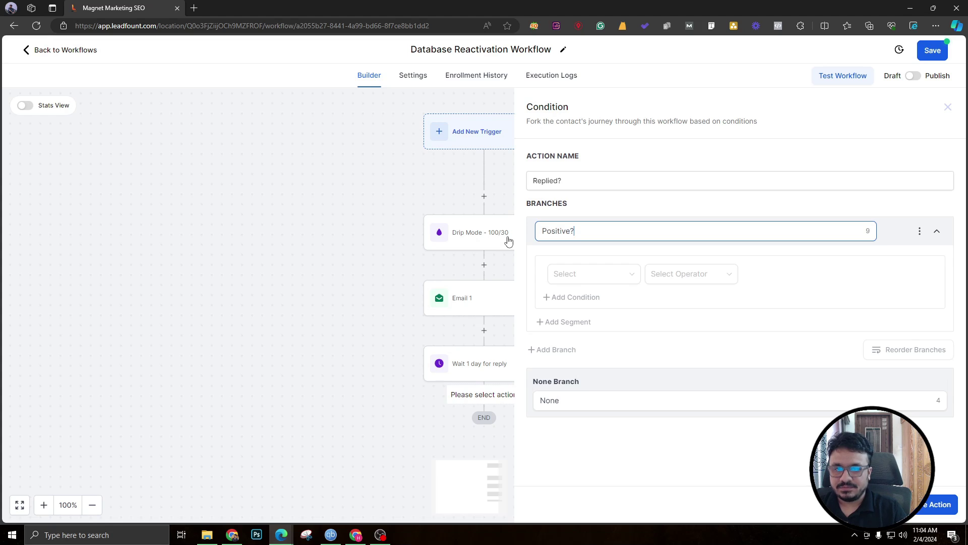
Set the Positive? branch to Contact Reply intent type Is Positive/Yes.
left_click(593, 273)
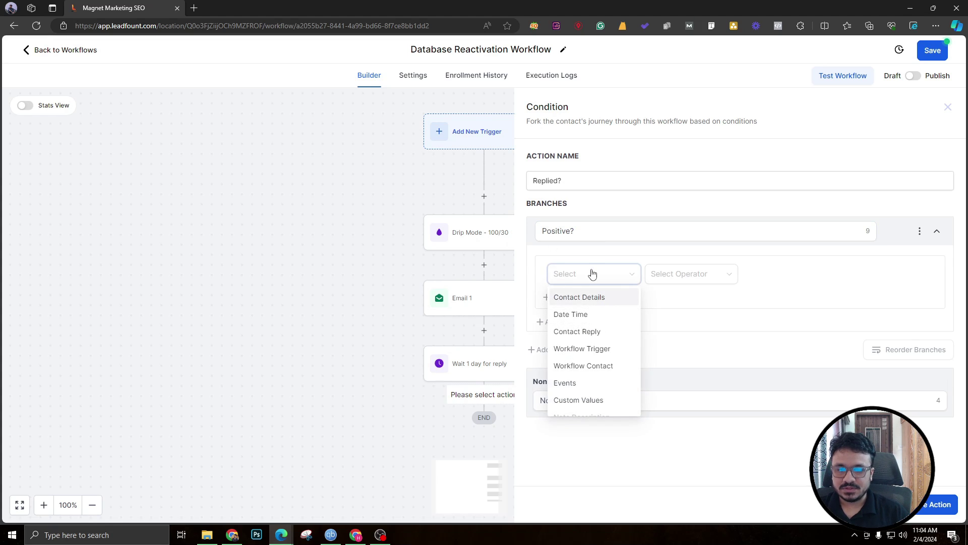
left_click(576, 331)
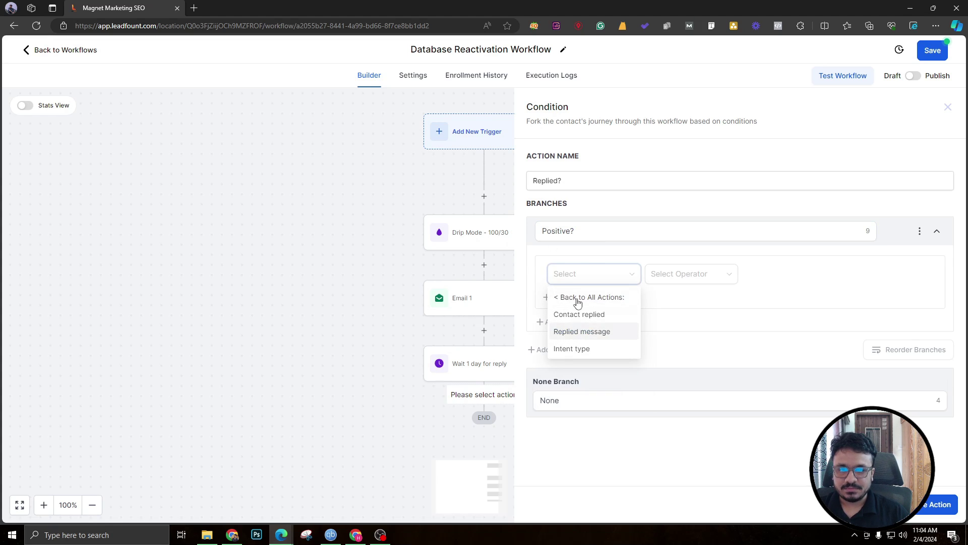
left_click(578, 351)
left_click(668, 279)
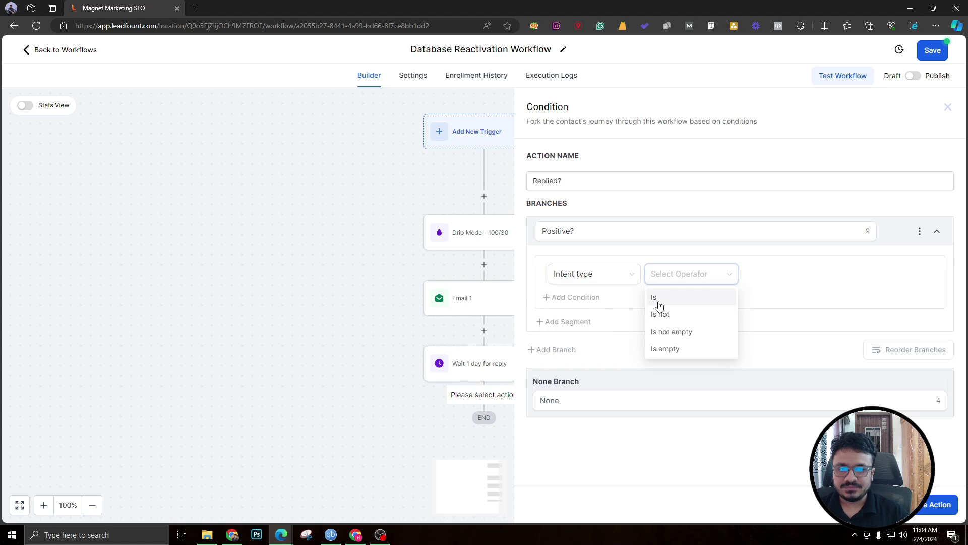
left_click(659, 305)
left_click(782, 283)
left_click(773, 298)
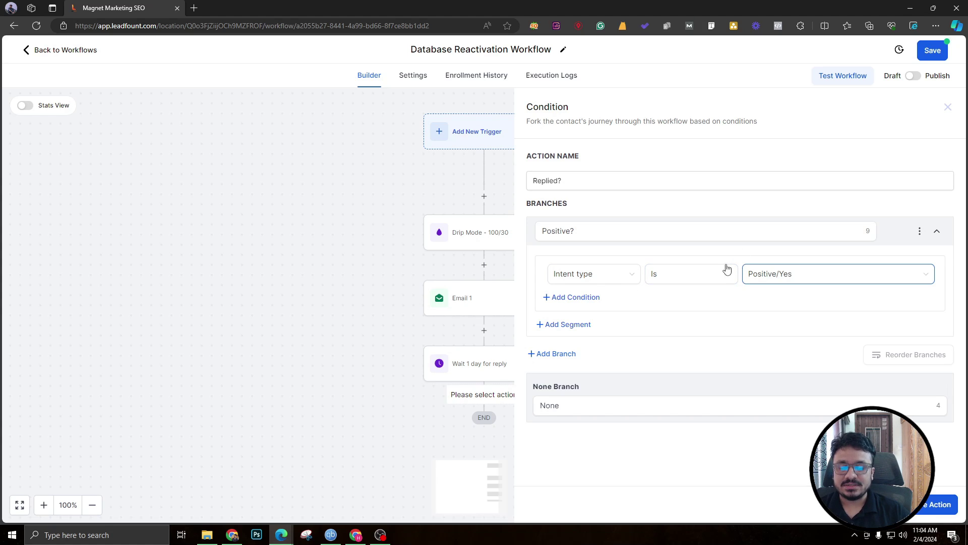
Add a second branch named 'Other Than Positive?' with intent type Is not Positive/Yes.
left_click(570, 354)
double_click(559, 359)
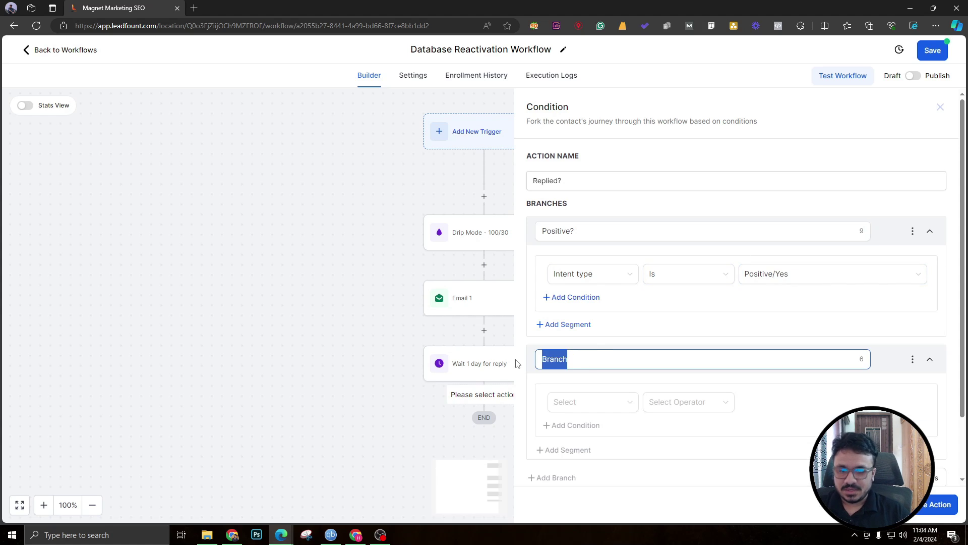
type("Other Than")
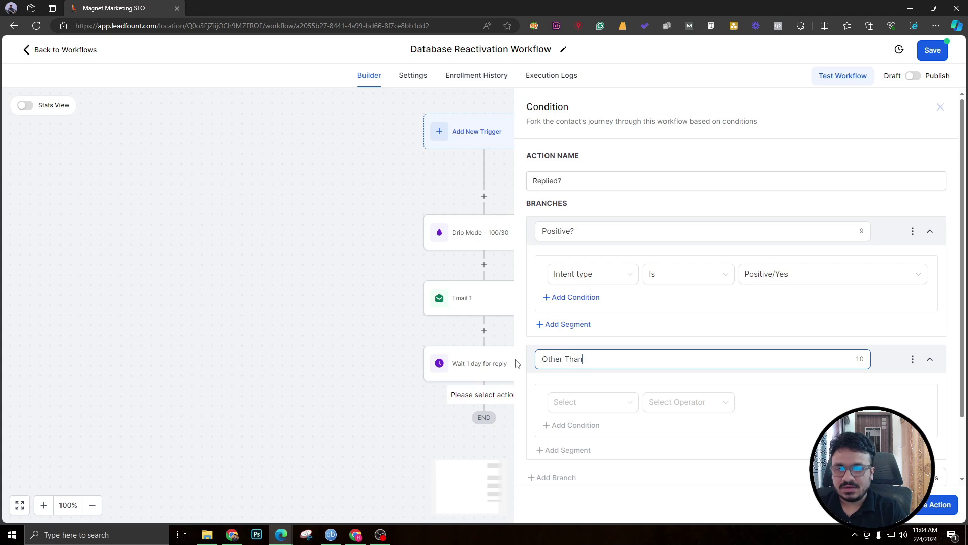
type(" Positive?")
left_click(568, 402)
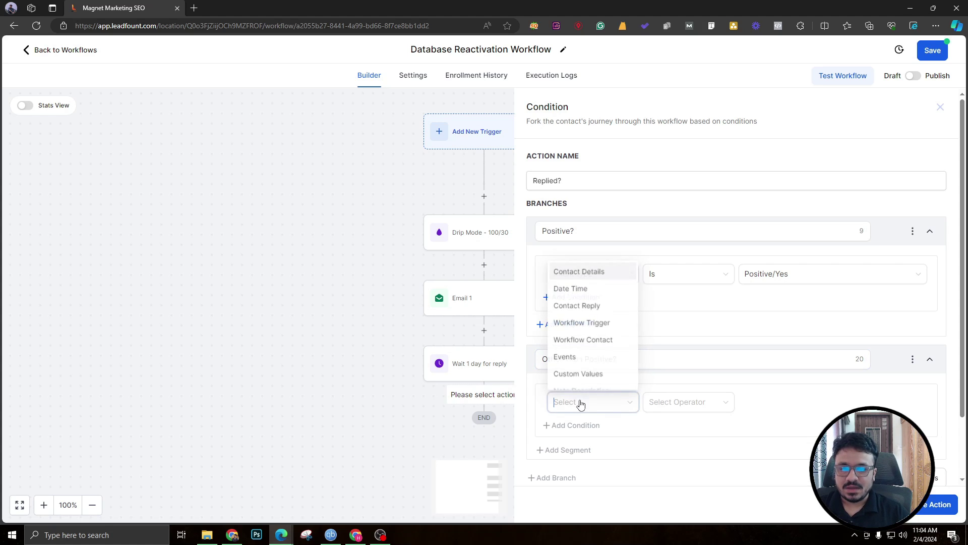
left_click(585, 313)
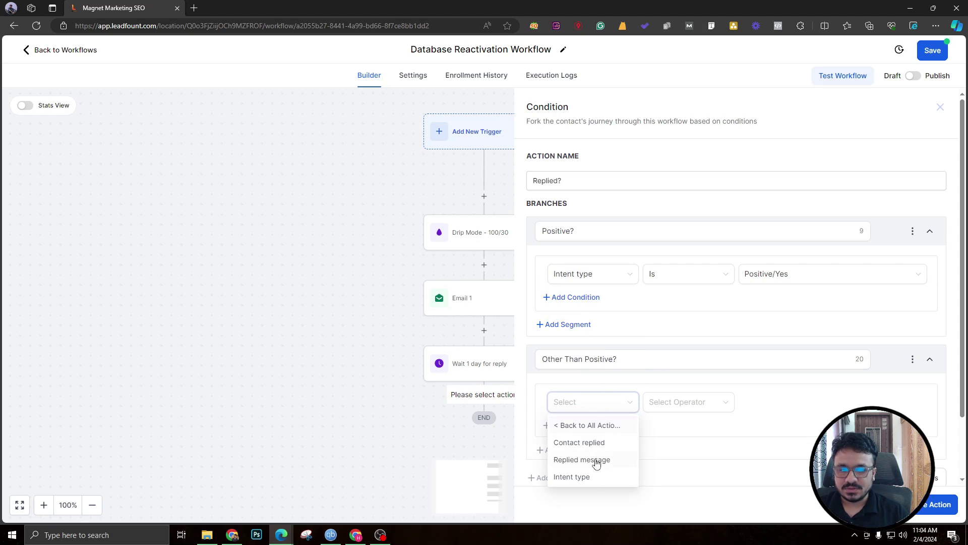
left_click(593, 476)
left_click(674, 411)
left_click(665, 442)
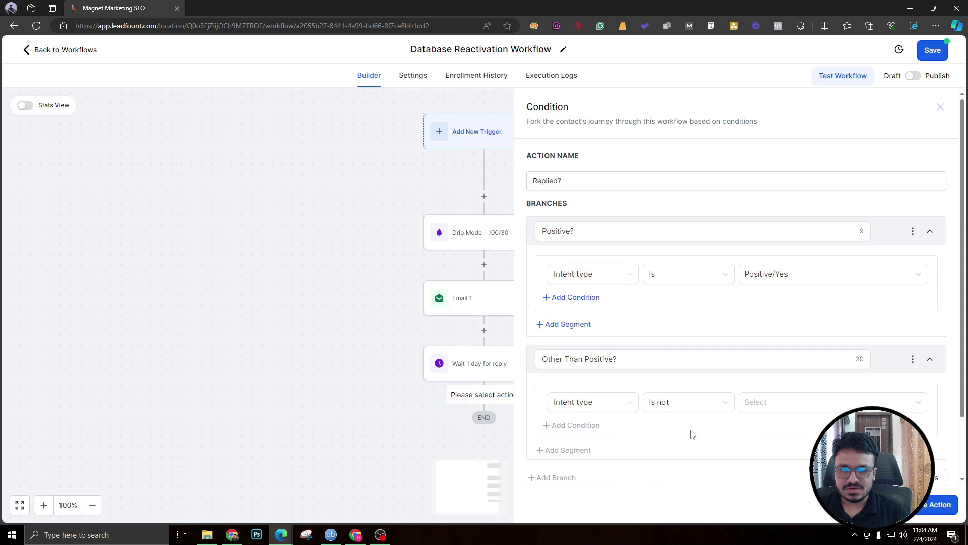
left_click(765, 402)
left_click(772, 428)
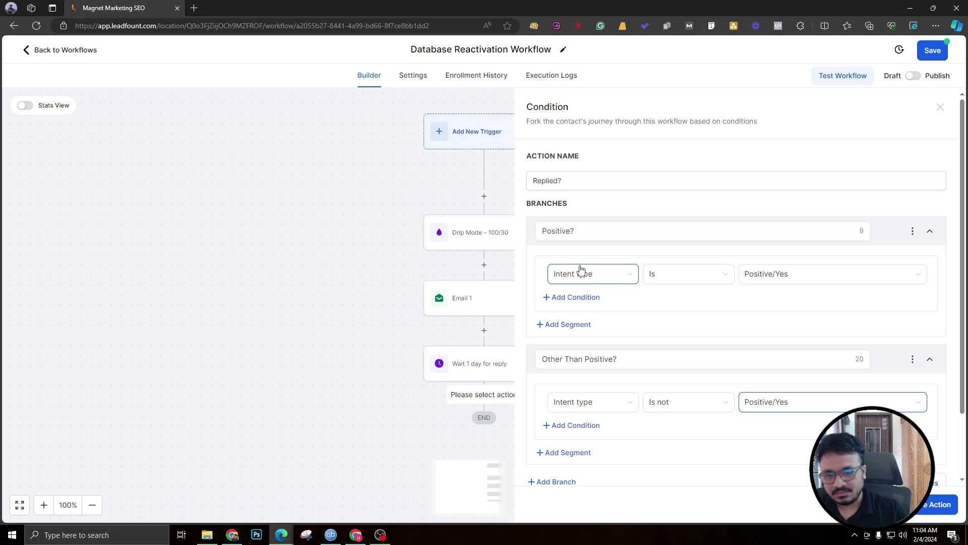
scroll(581, 270, "down", 2)
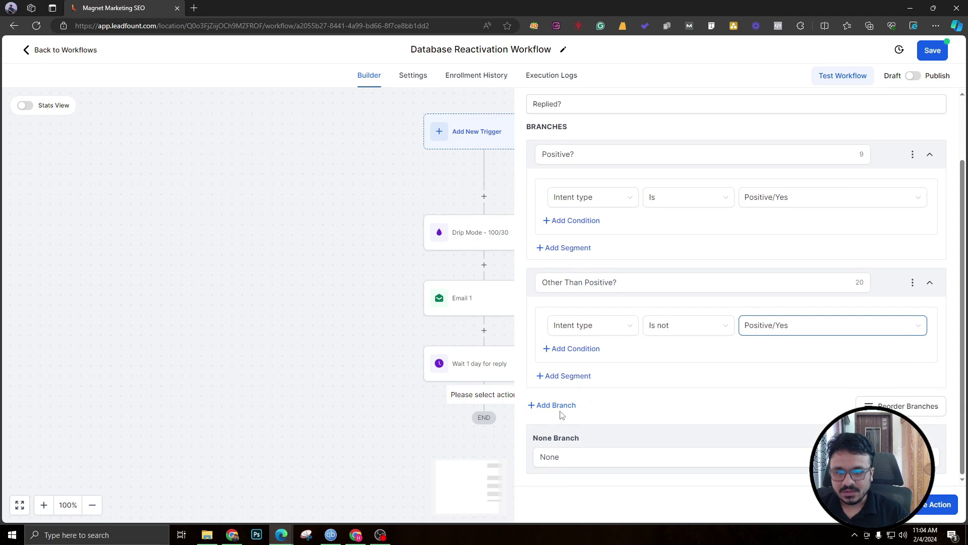
Save the Replied? condition and add a Send Email step under the Positive? branch.
left_click(941, 508)
scroll(484, 401, "down", 3)
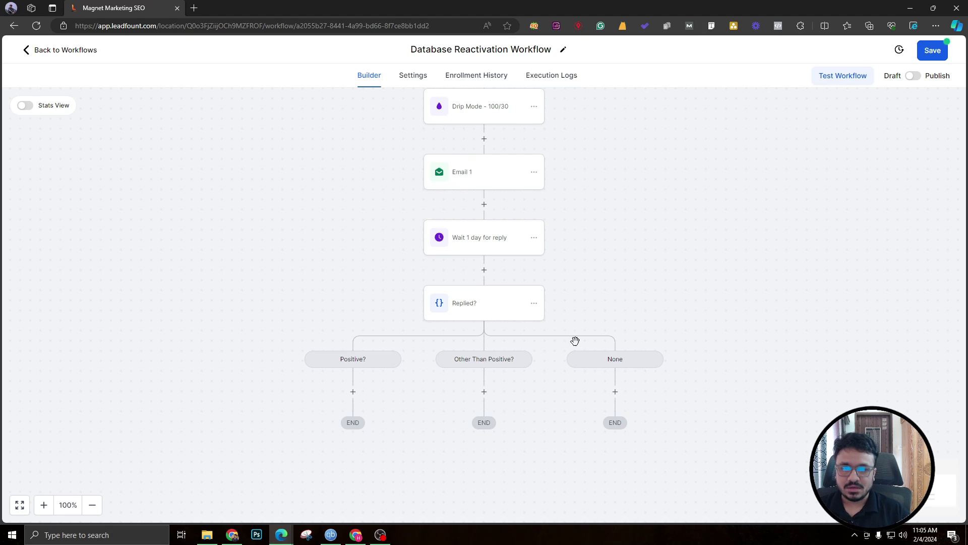
left_click(353, 389)
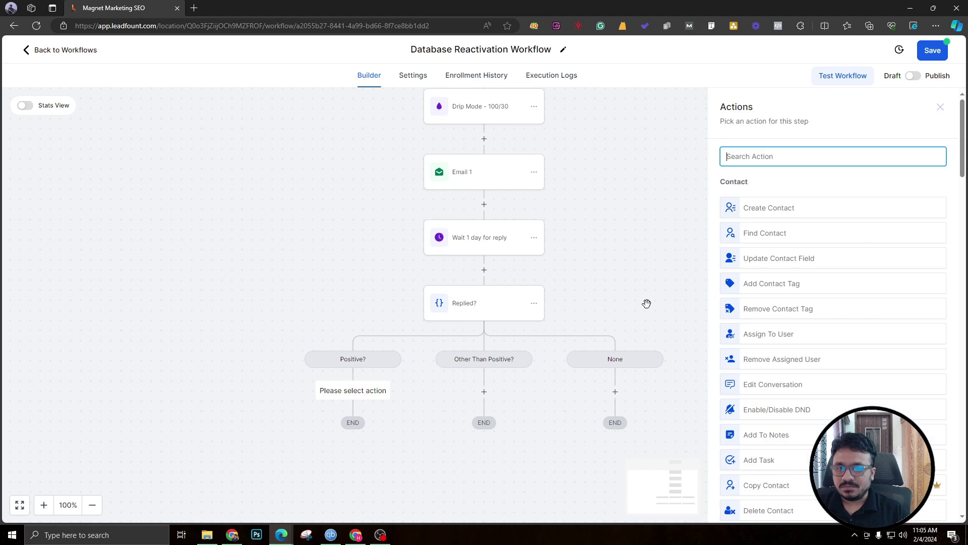
scroll(797, 303, "down", 5)
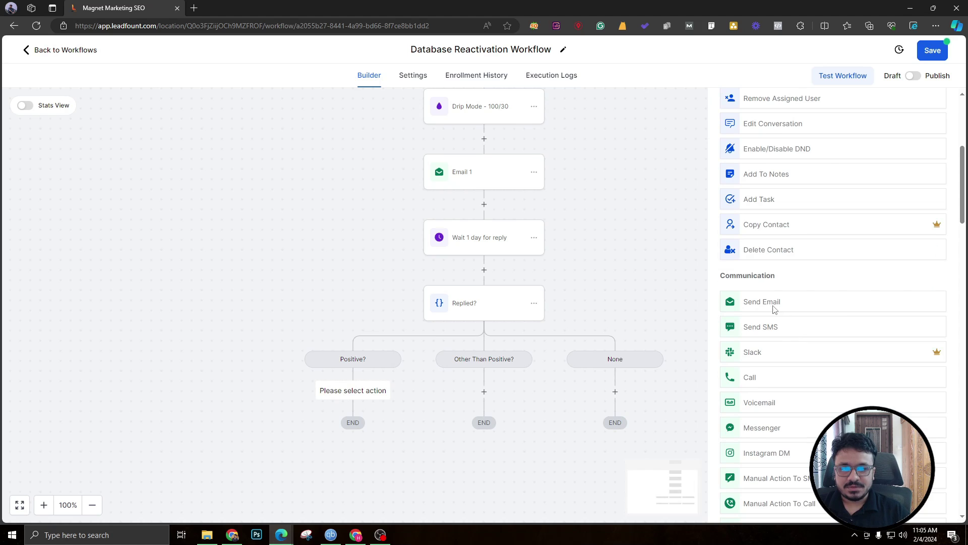
left_click(774, 304)
Give the email the subject 'Thanks for your interest' and a message thanking them for interest in the 10% offer.
left_click(763, 318)
type("Thanks ")
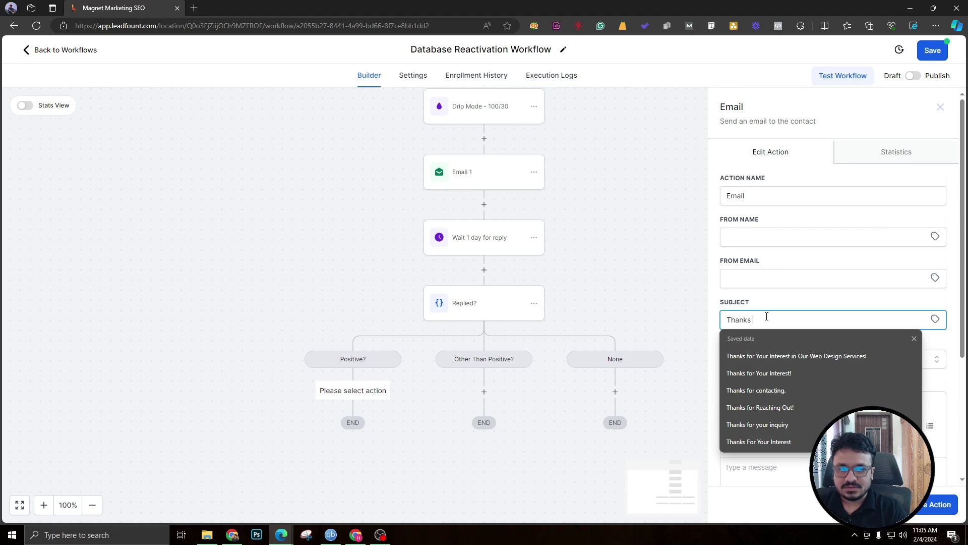
type("for your ")
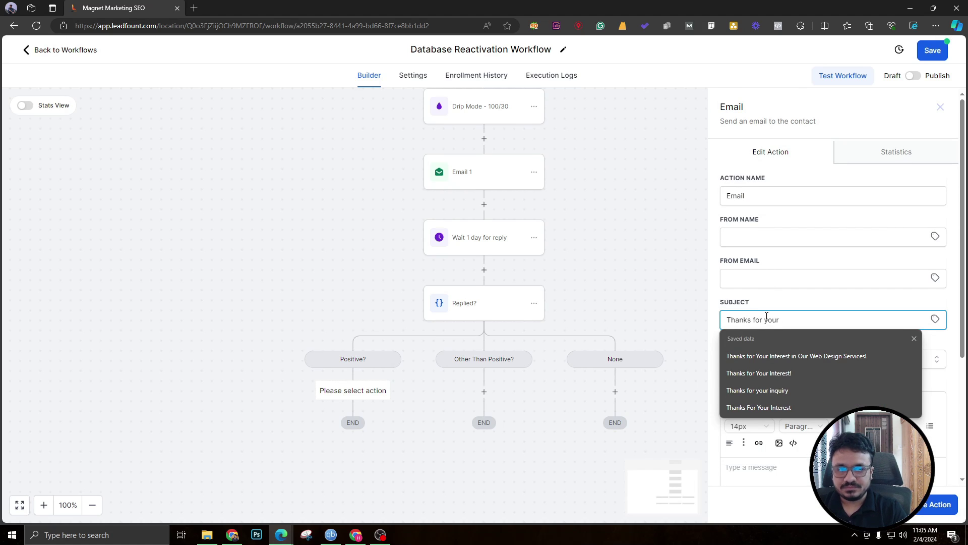
type("interest")
scroll(769, 330, "down", 4)
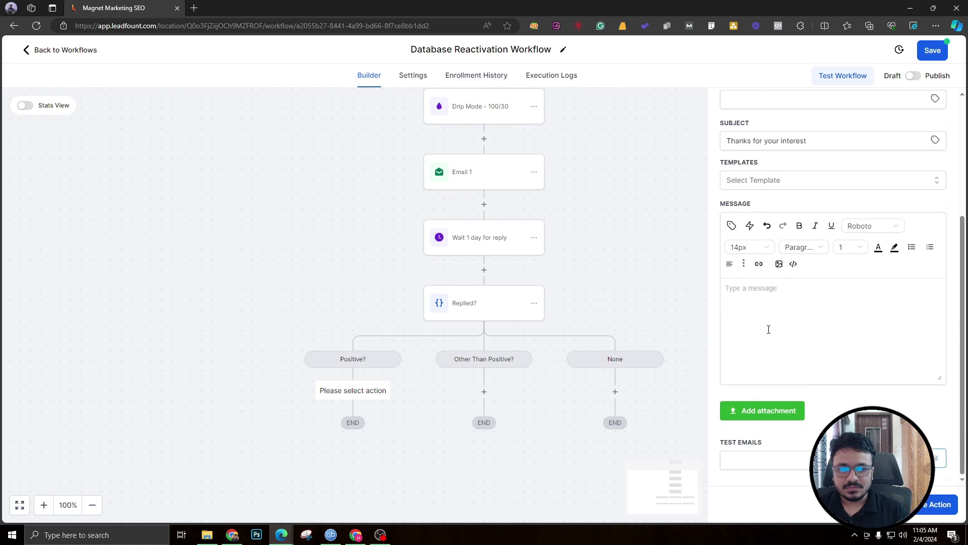
type("Hey ")
type("Th")
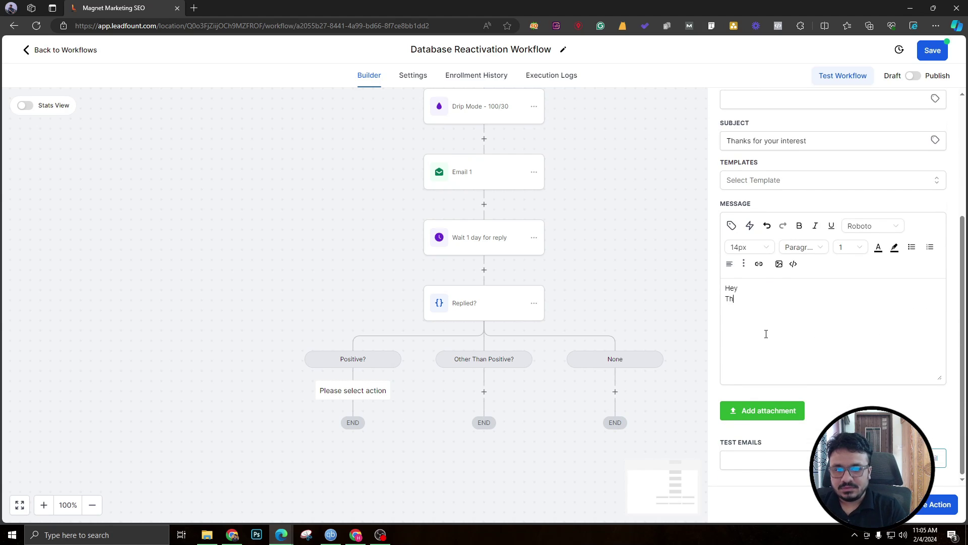
type("ank you for your")
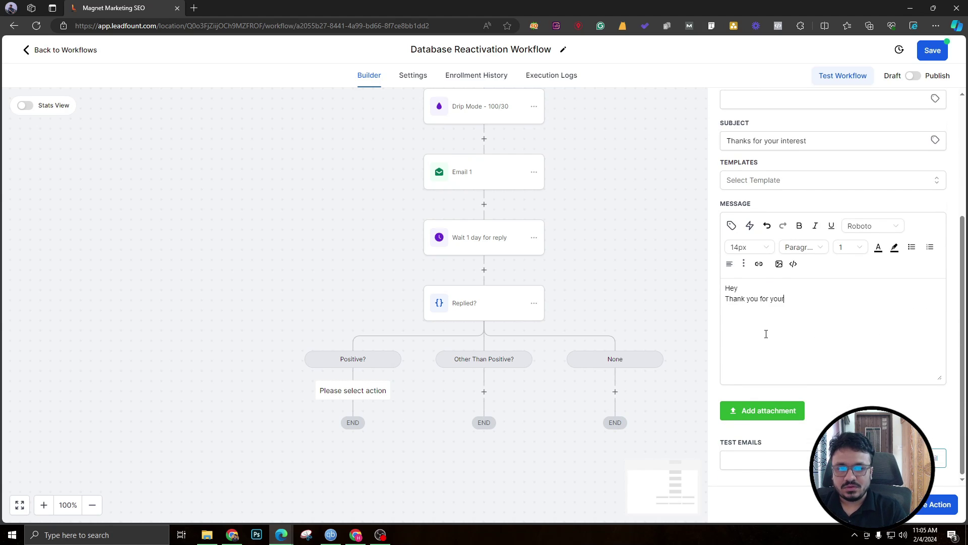
type(" interest in")
key("Tab")
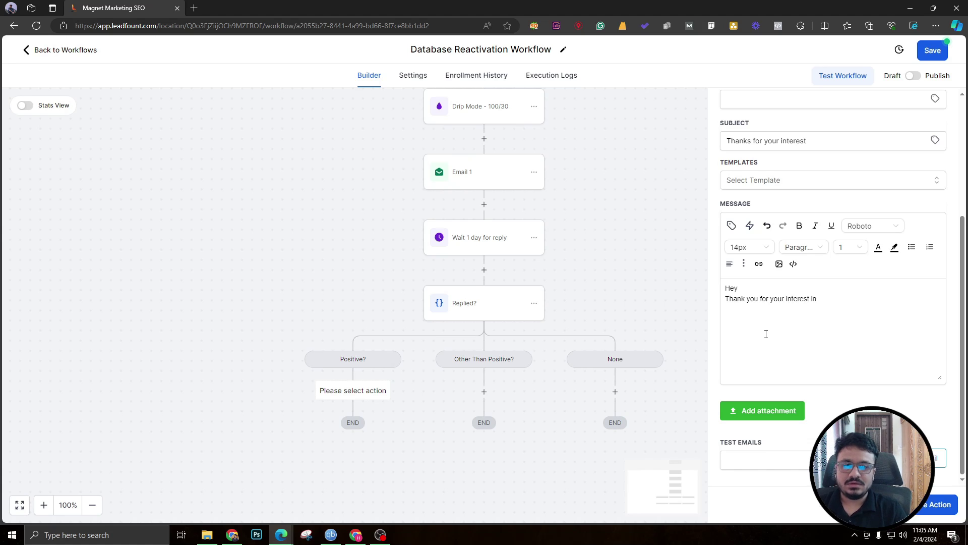
type("10%T")
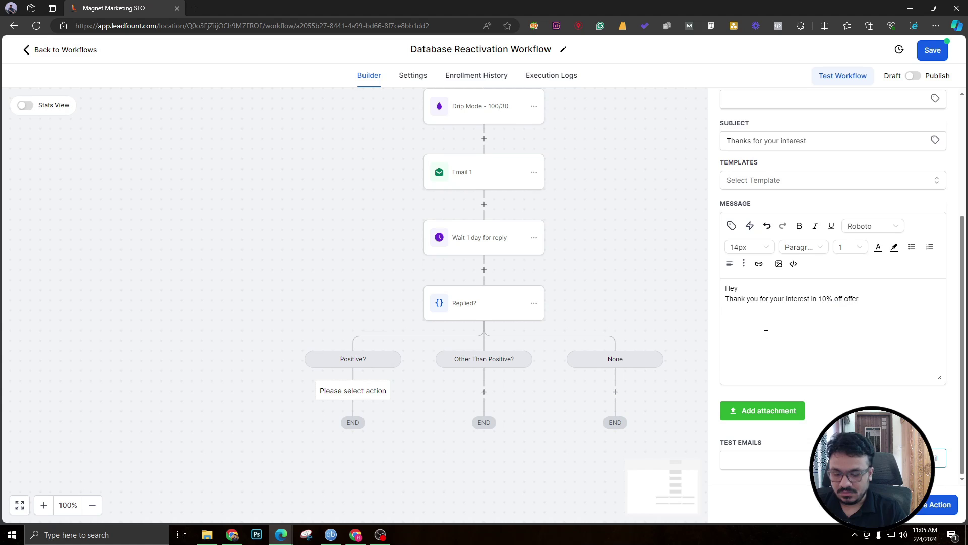
key("Tab")
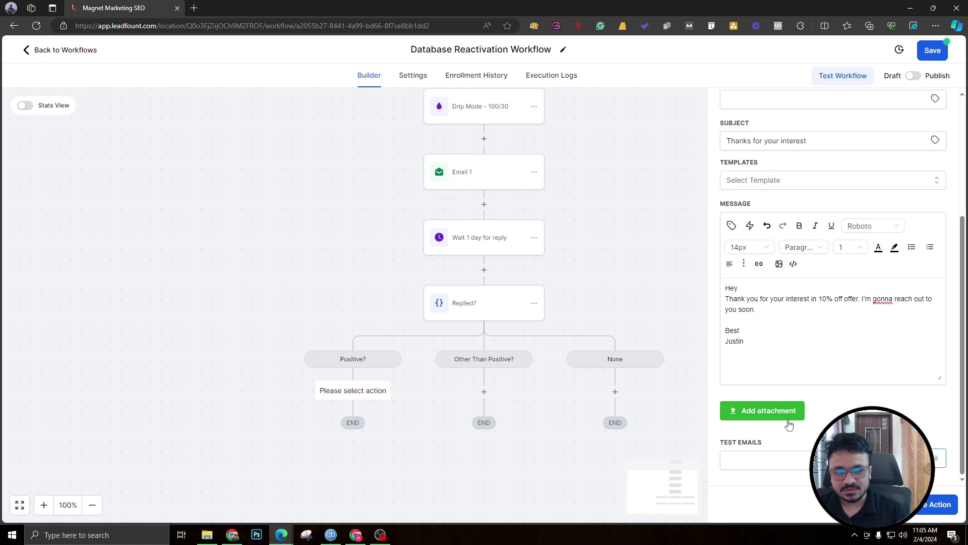
scroll(807, 298, "up", 4)
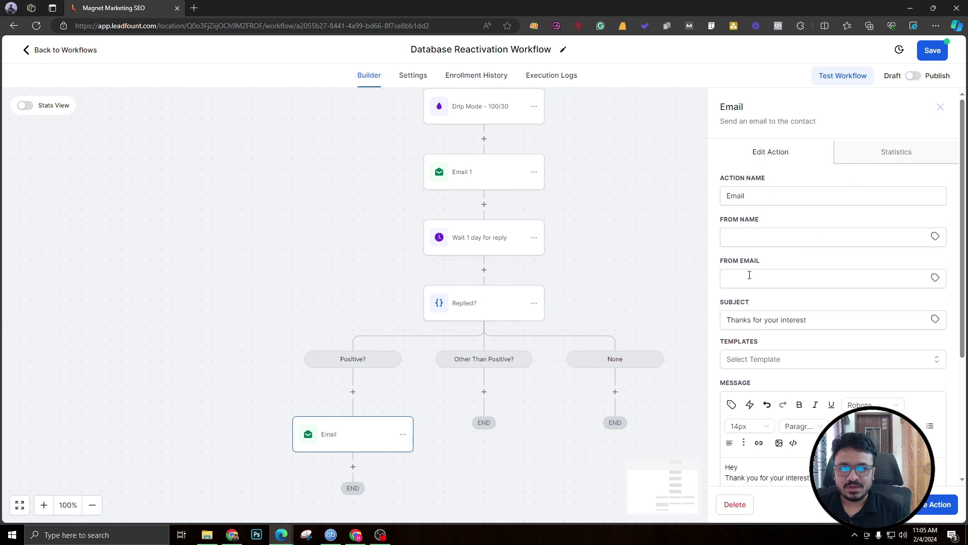
left_click(356, 143)
Check the workflow settings page, then return to the builder canvas.
left_click(409, 78)
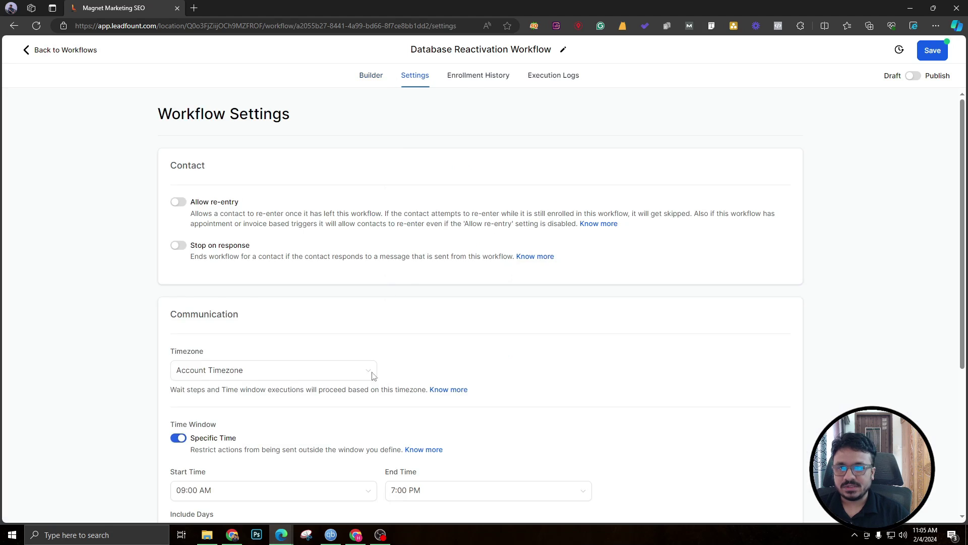
scroll(372, 376, "down", 4)
scroll(270, 413, "up", 5)
left_click(364, 76)
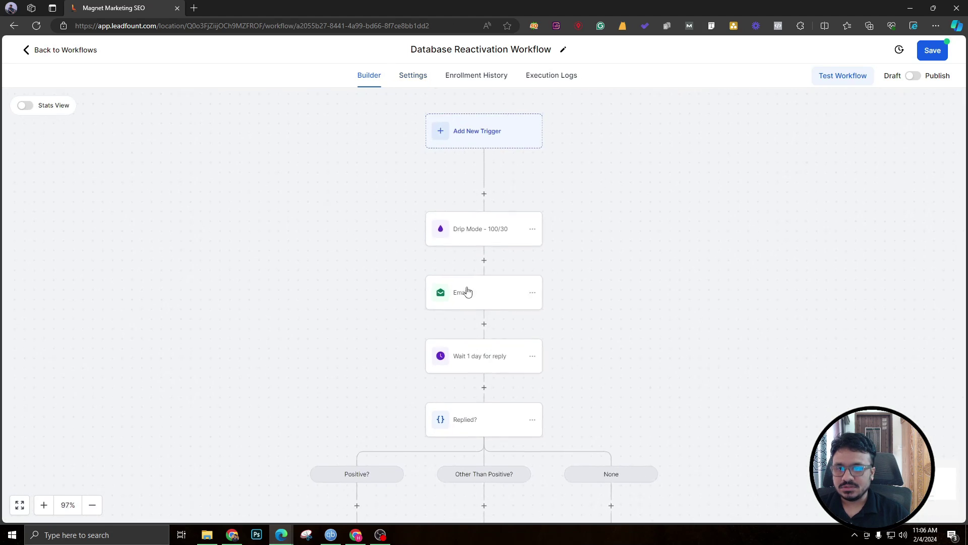
scroll(434, 343, "down", 2)
Rename the email step to 'Reply Positive - Email' and save it.
left_click(340, 331)
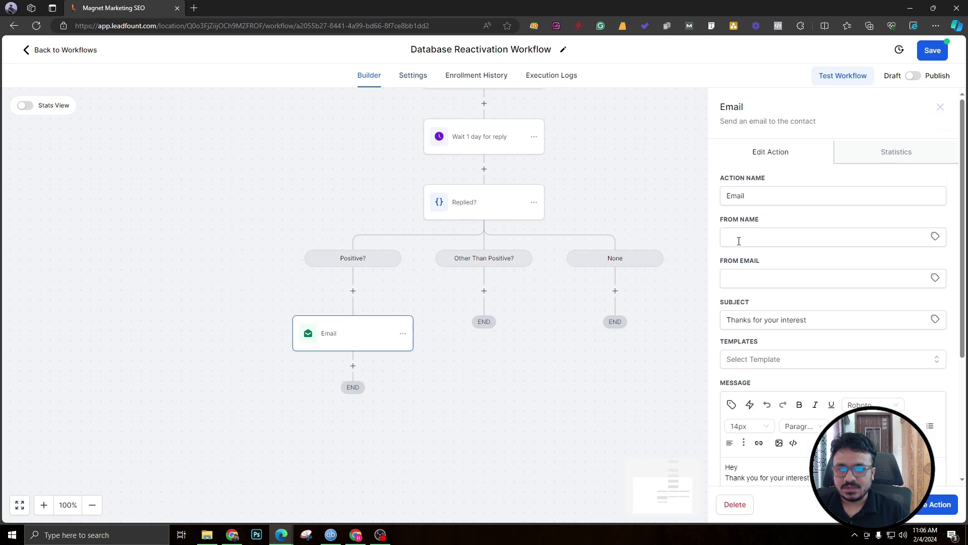
left_click(726, 194)
type("Reply ")
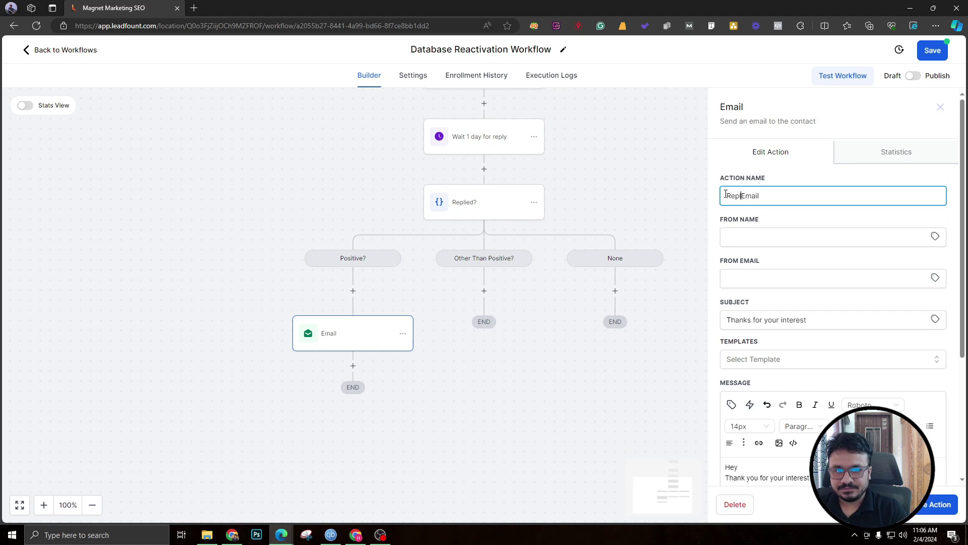
type("Positive -")
left_click(432, 406)
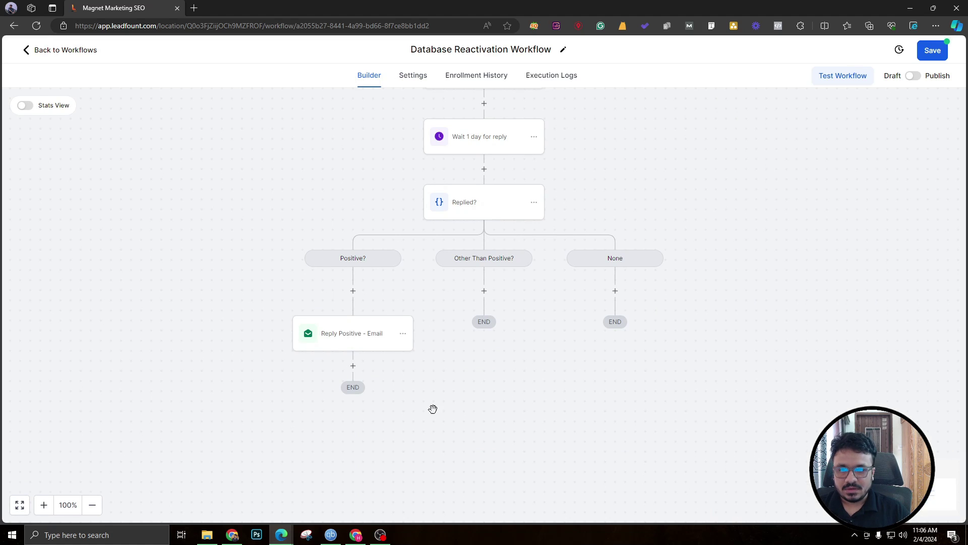
left_click(353, 365)
Add an Internal Notification sent as email, from sender name 'CRM' and the CRM sender address.
type("sen")
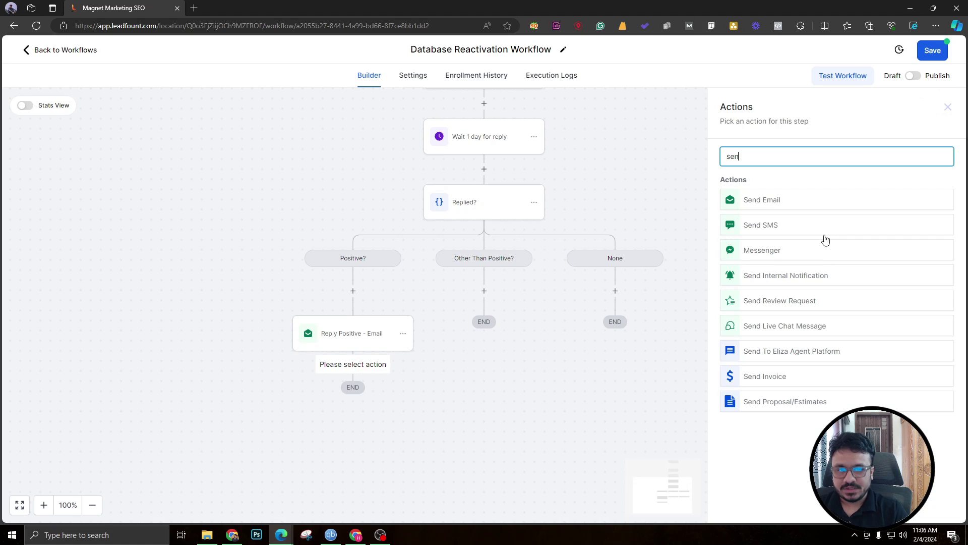
left_click(797, 279)
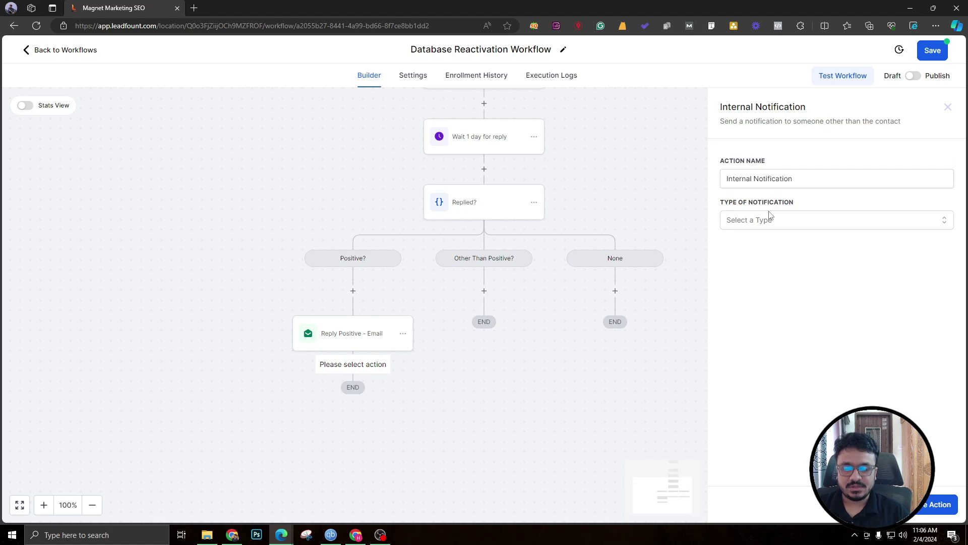
left_click(768, 220)
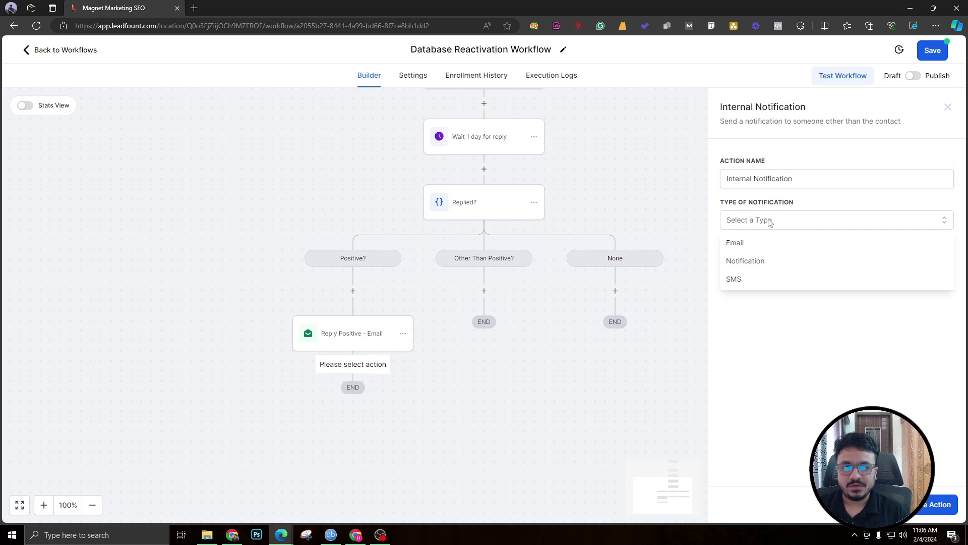
left_click(768, 244)
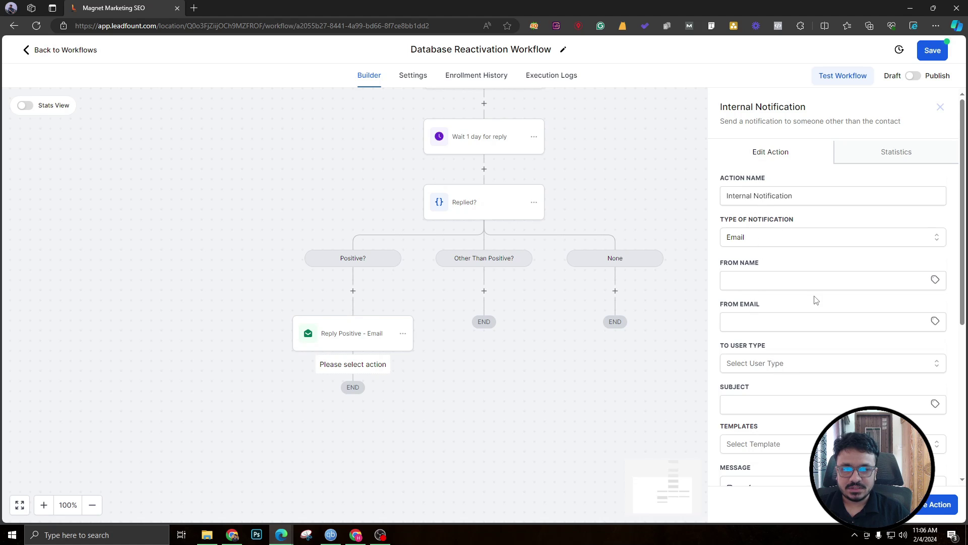
left_click(754, 283)
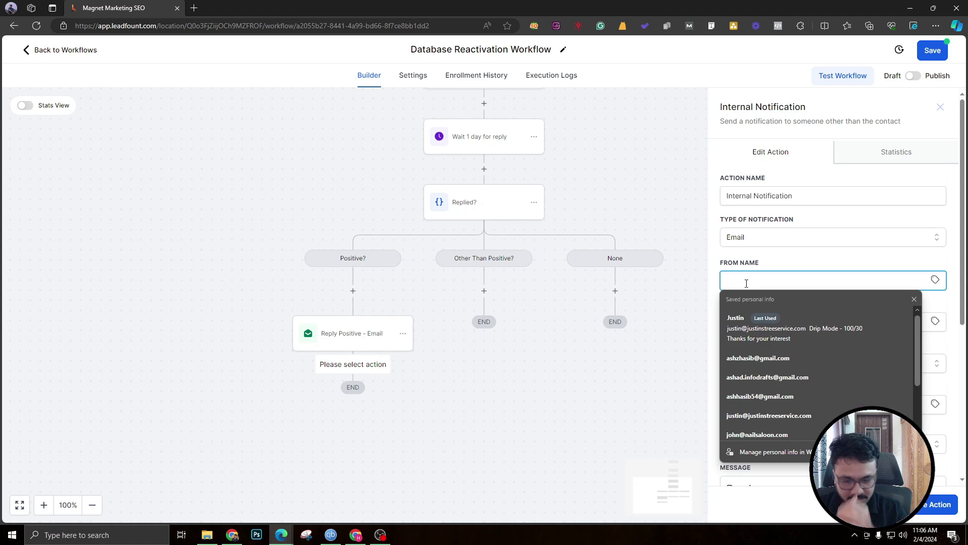
type("CRM")
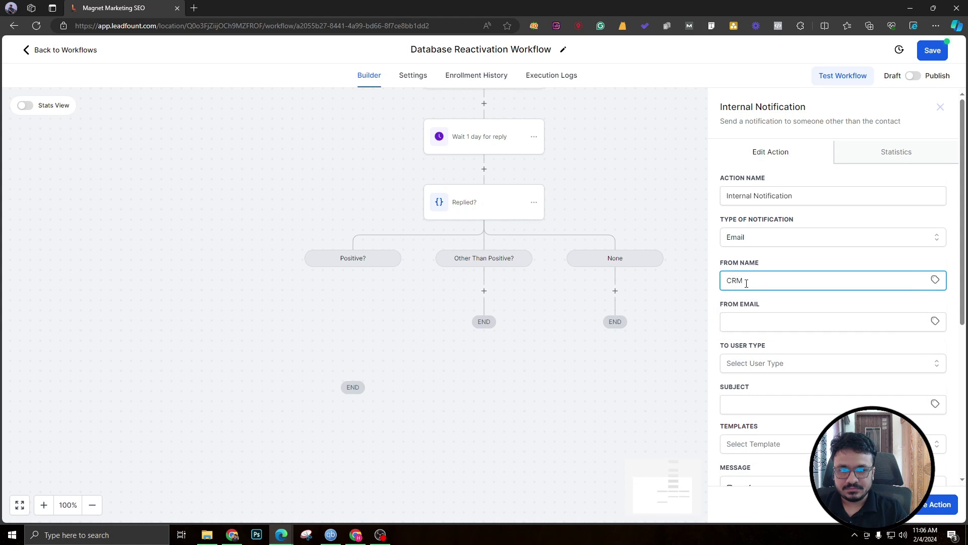
key("Tab")
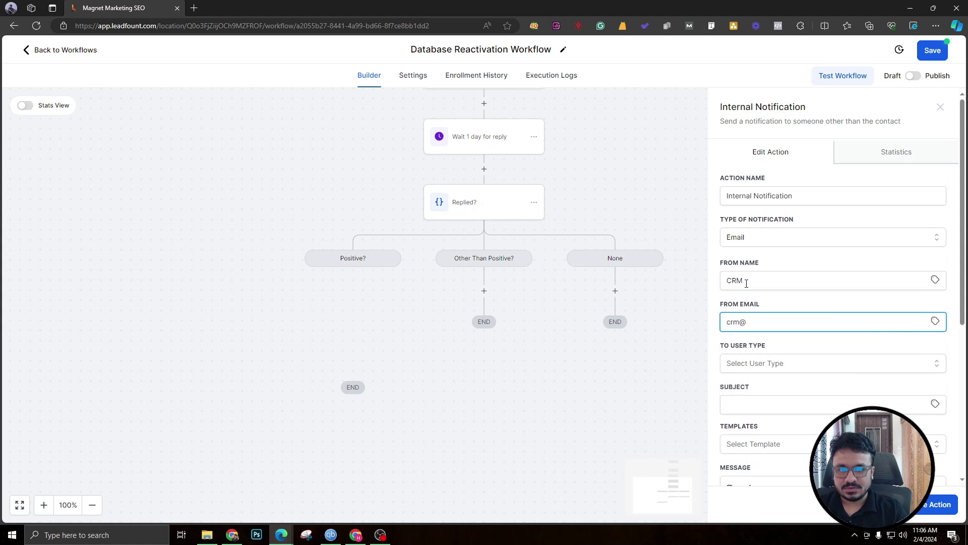
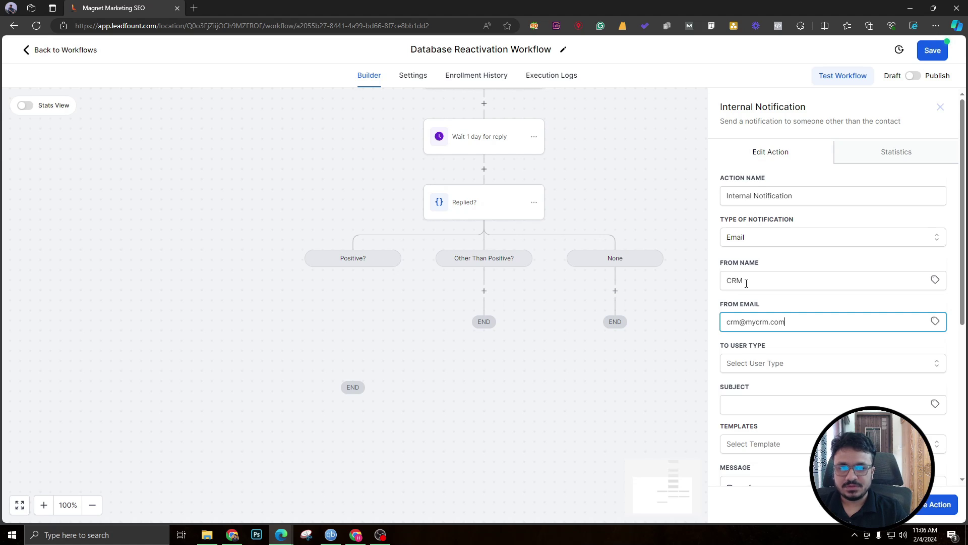
Set the subject to the contact's full name followed by 'has showed interest in your offer'.
scroll(797, 313, "down", 4)
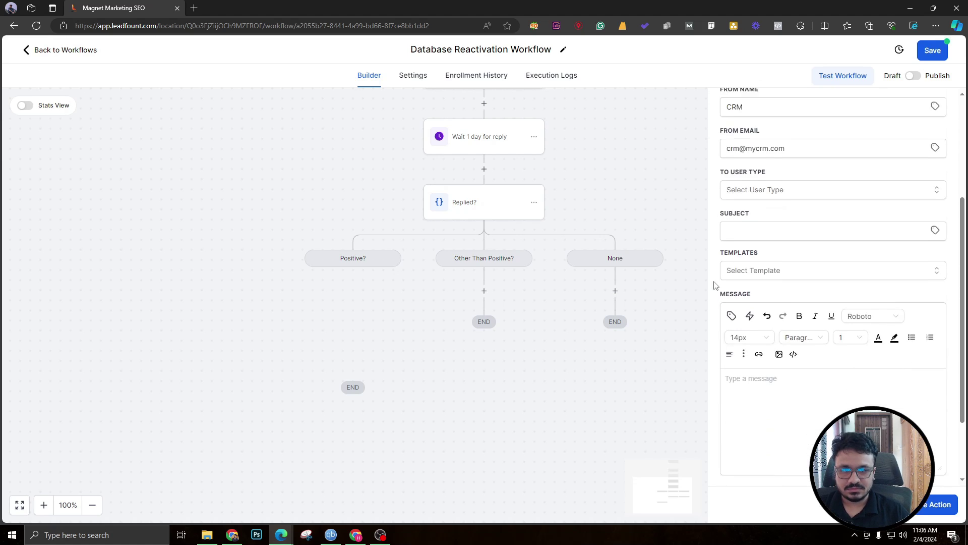
left_click(765, 223)
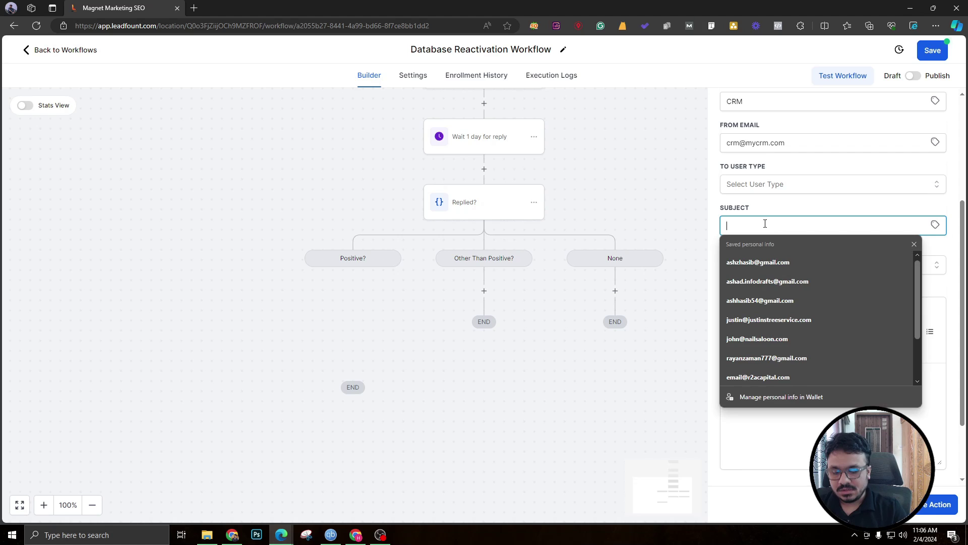
left_click(773, 223)
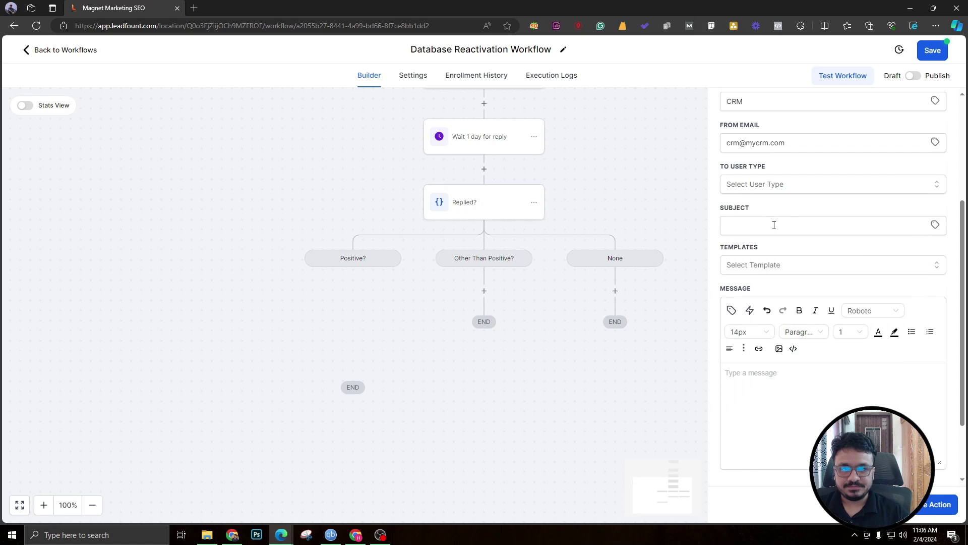
left_click(935, 225)
left_click(860, 258)
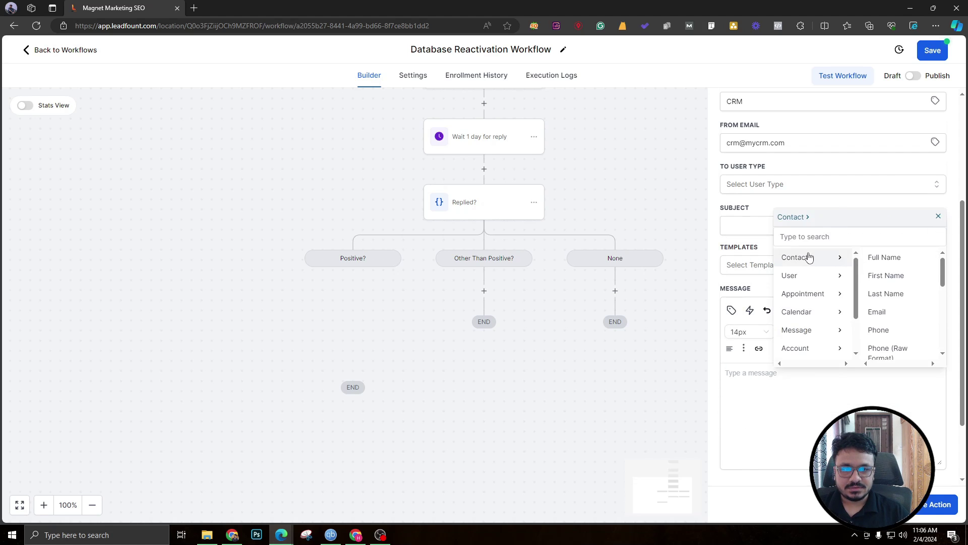
left_click(886, 259)
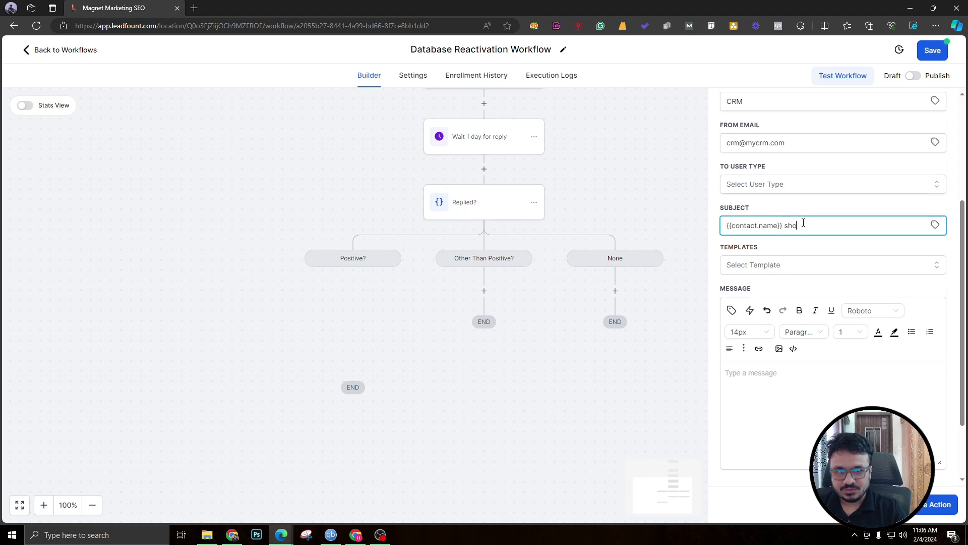
type("showed interest ")
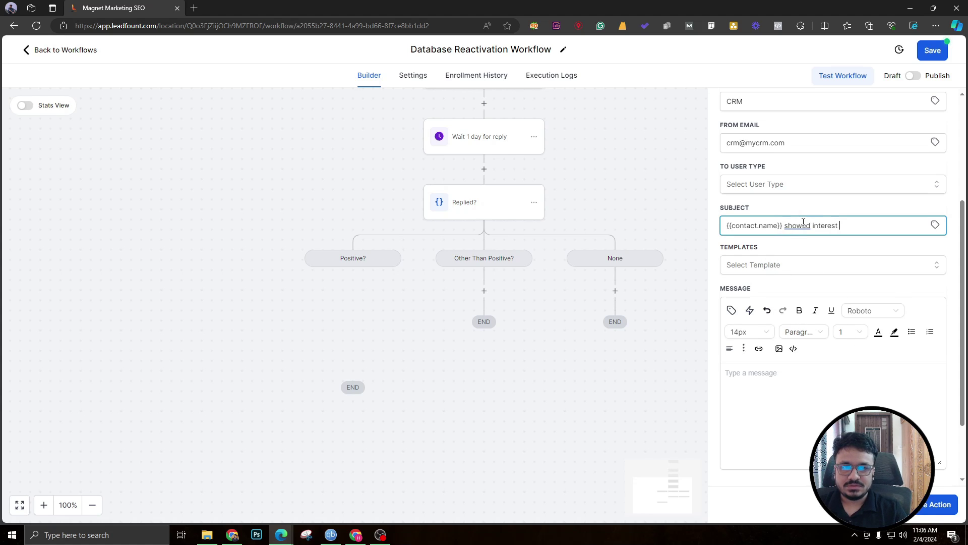
type("in your offer.")
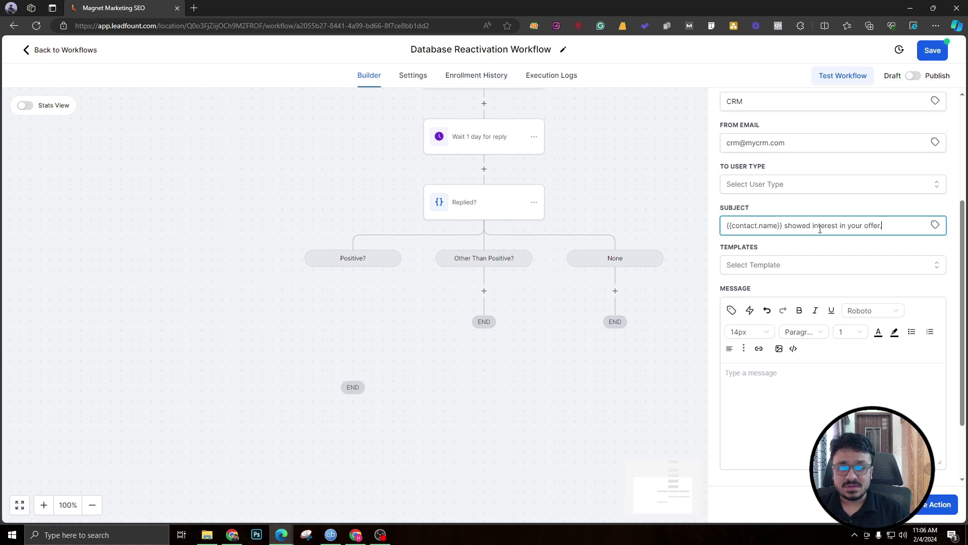
left_click(786, 226)
type("has")
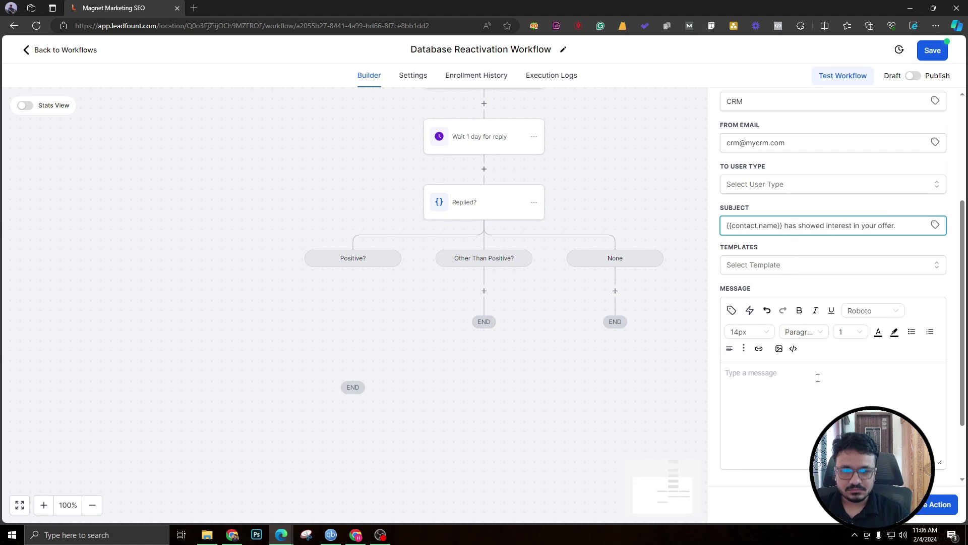
Write the body 'Hey / This contact has showed positive interest' with Name and Email contact fields.
left_click(817, 377)
type("Hey")
key("Return")
key("Return")
type("Th")
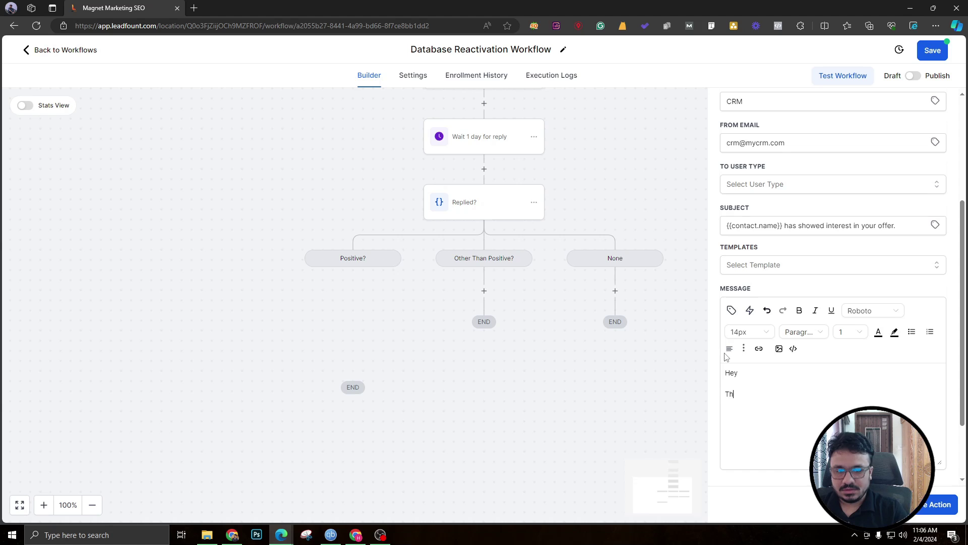
type("is contact")
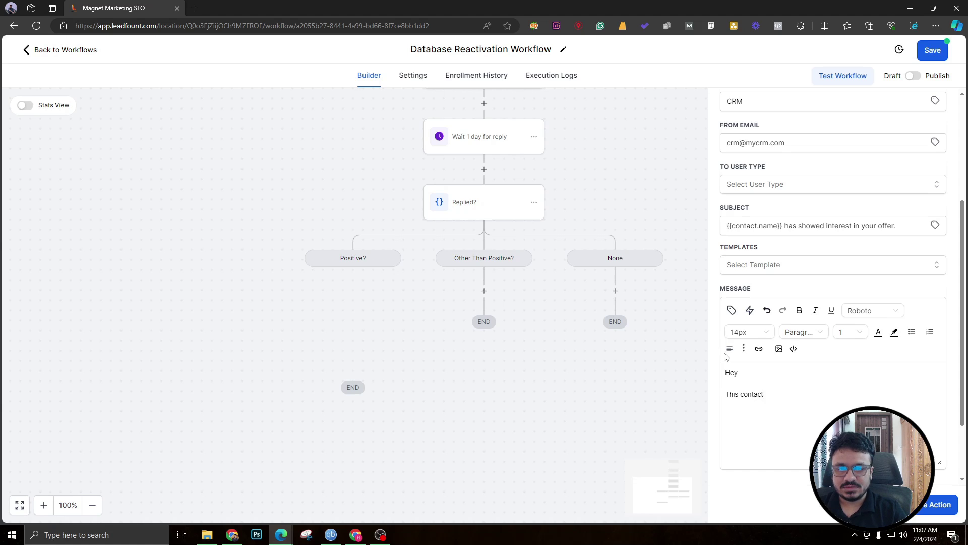
type(" has showed posi")
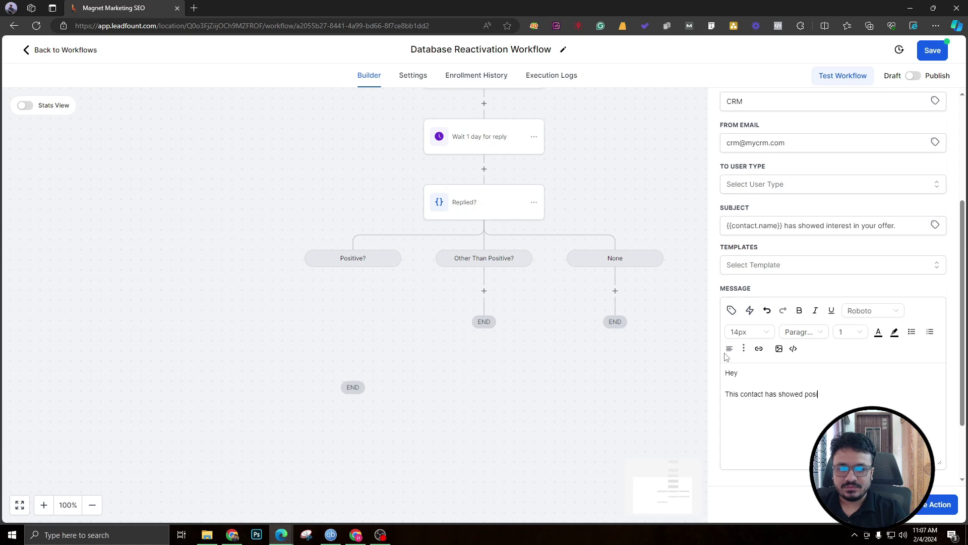
type("tive interest ")
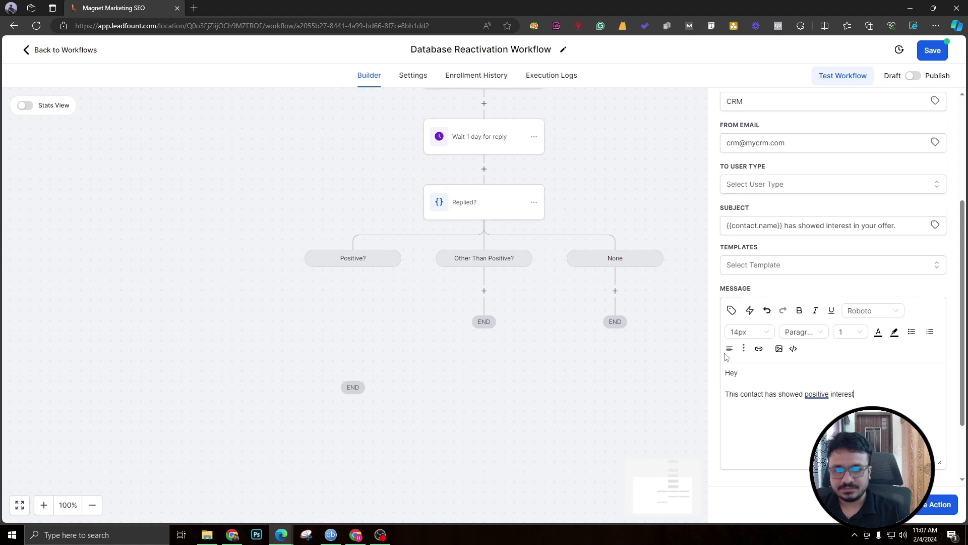
type("Name")
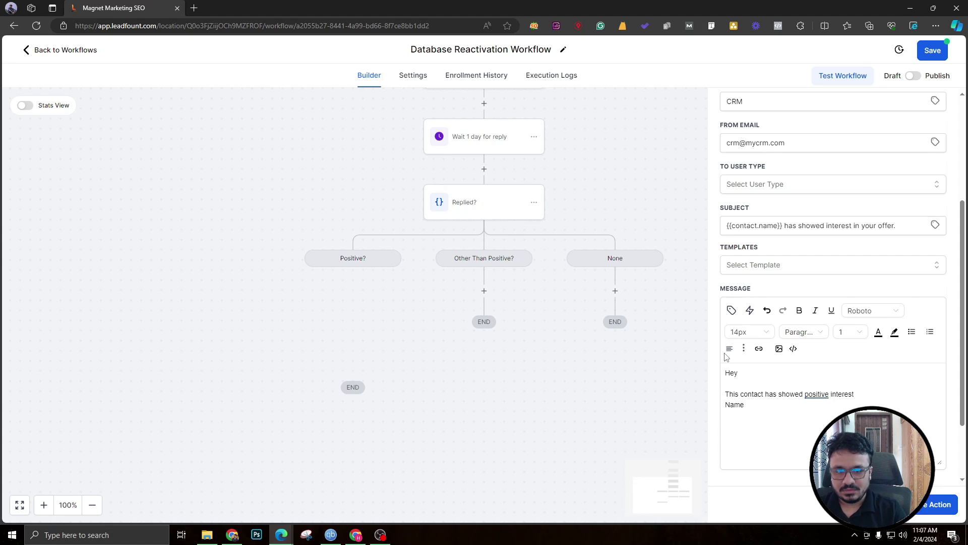
type(": Email:")
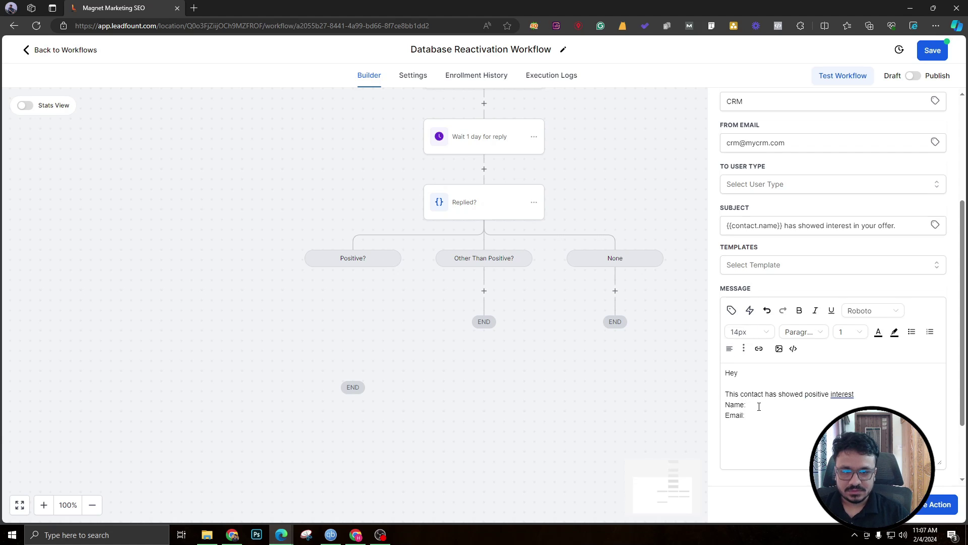
left_click(732, 311)
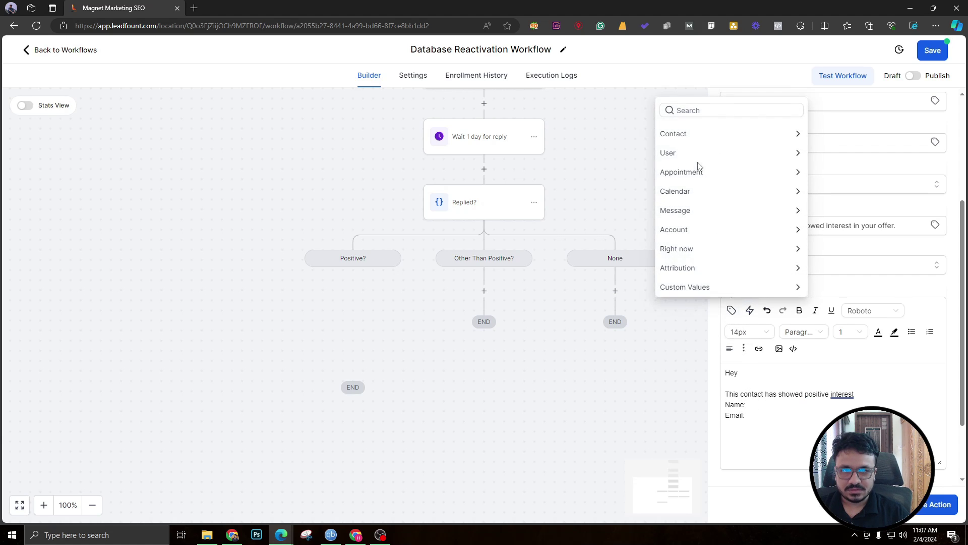
left_click(728, 134)
left_click(737, 94)
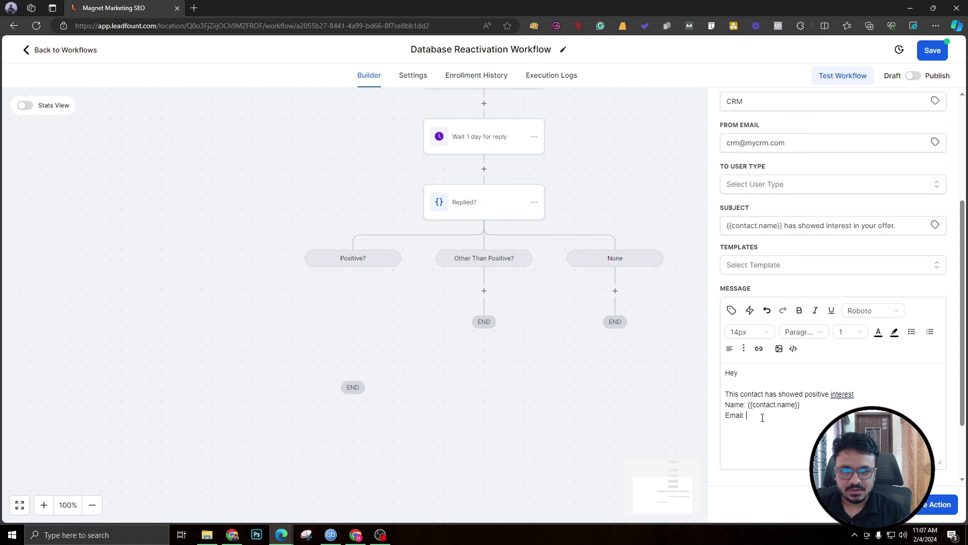
left_click(731, 311)
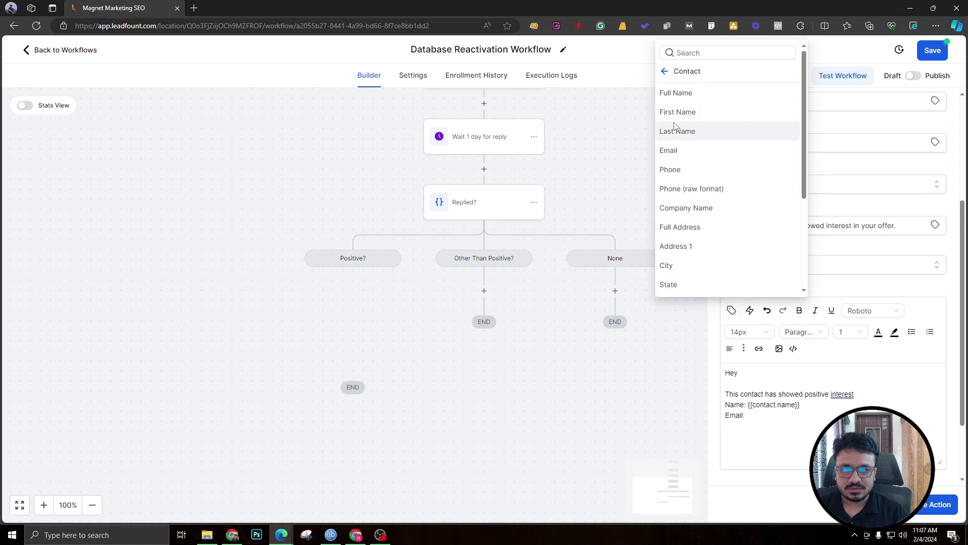
left_click(672, 149)
left_click(815, 438)
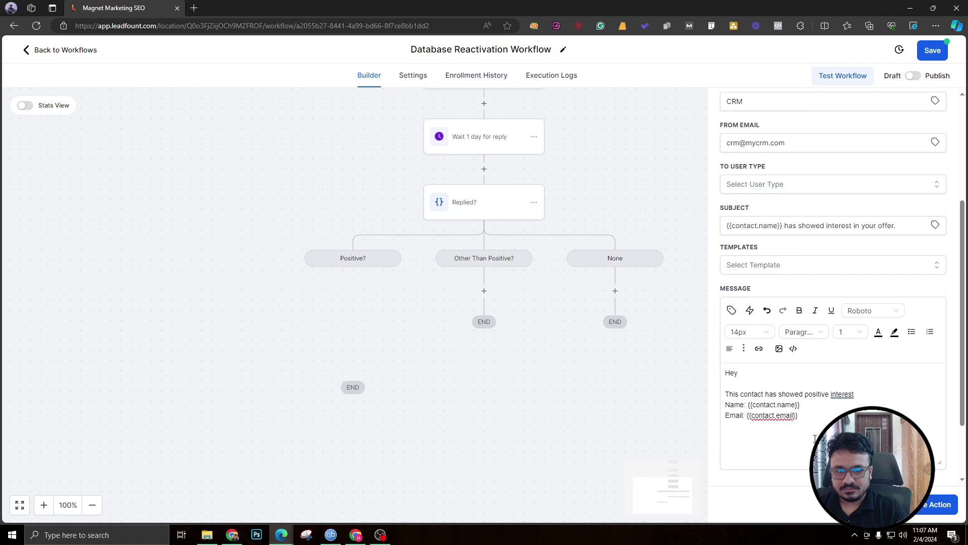
type("Thanks")
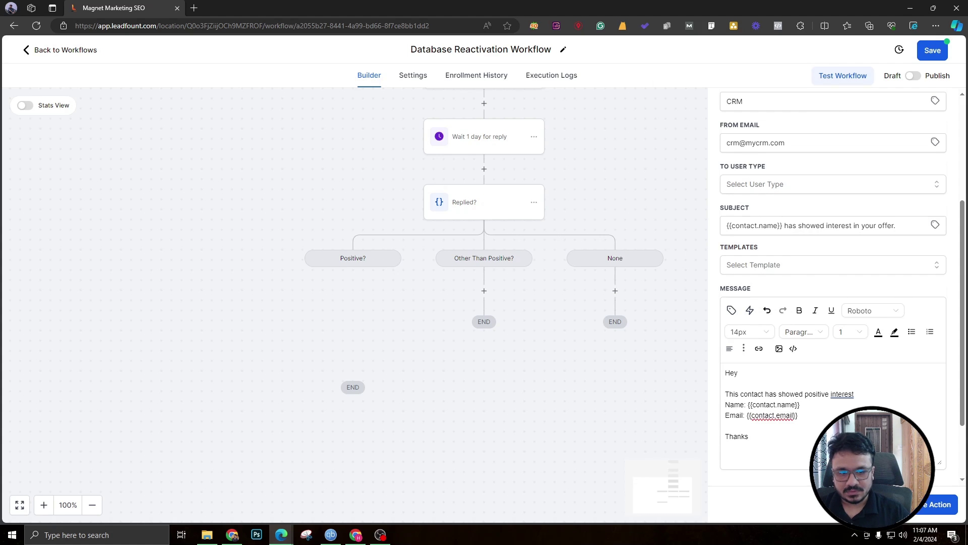
Rename it 'Send Notification To Client', send to the client's custom email address, and save.
scroll(824, 282, "up", 4)
left_click_drag(798, 199, 726, 199)
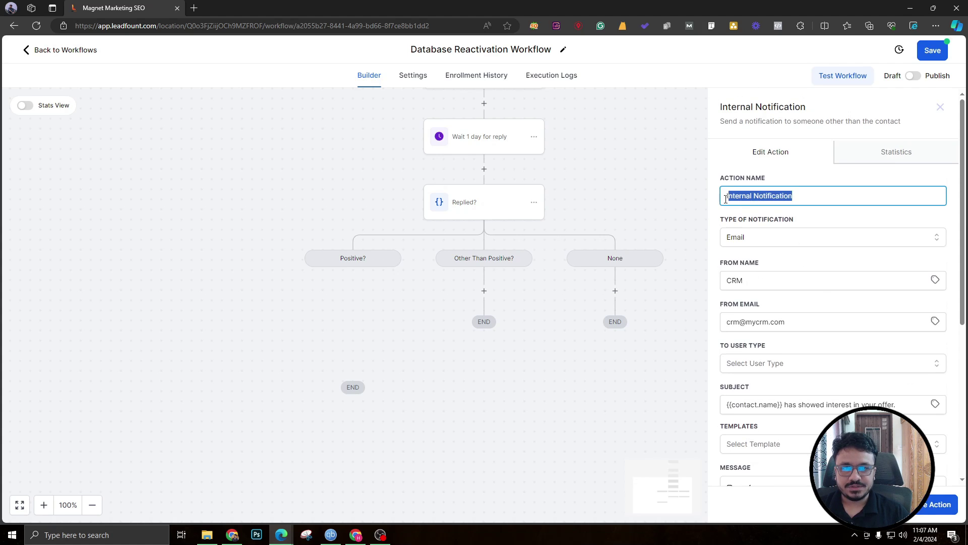
type("Send")
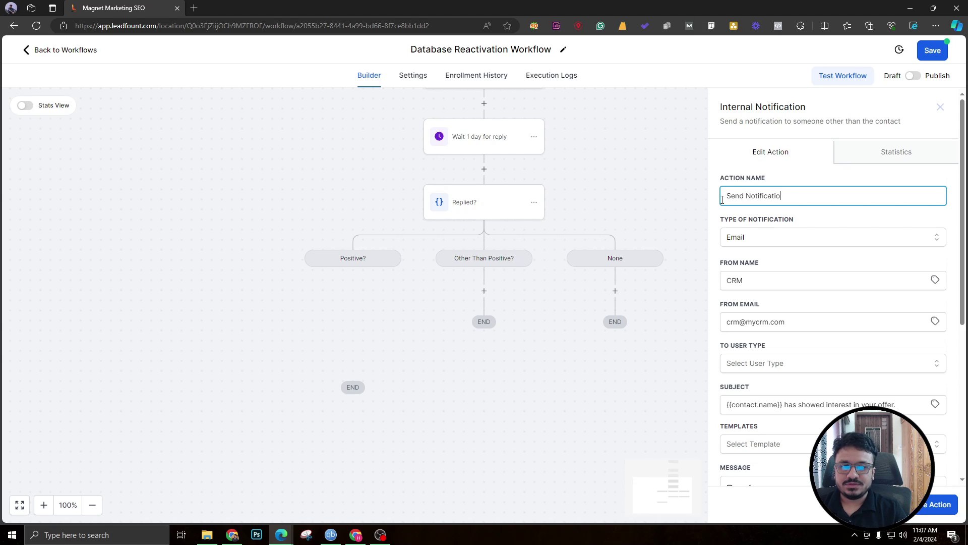
left_click(757, 363)
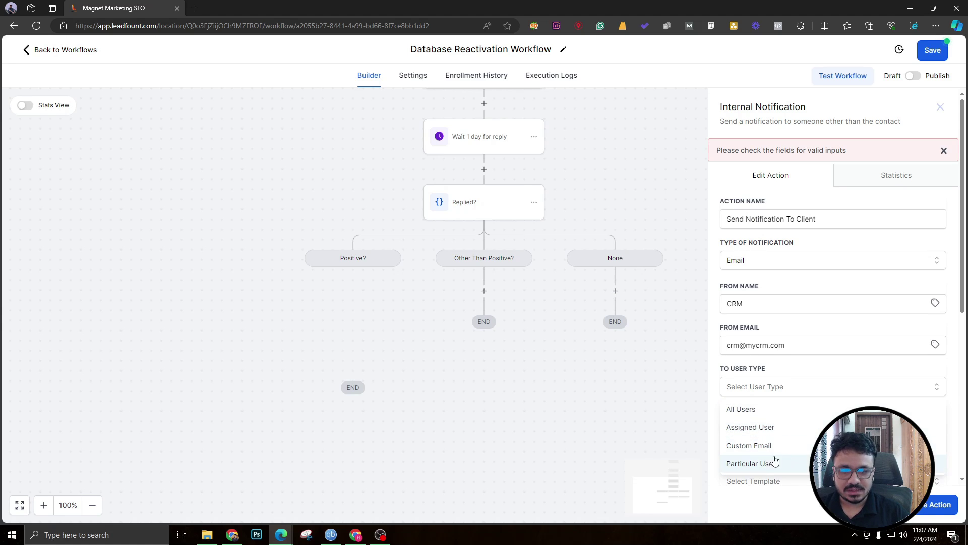
left_click(764, 448)
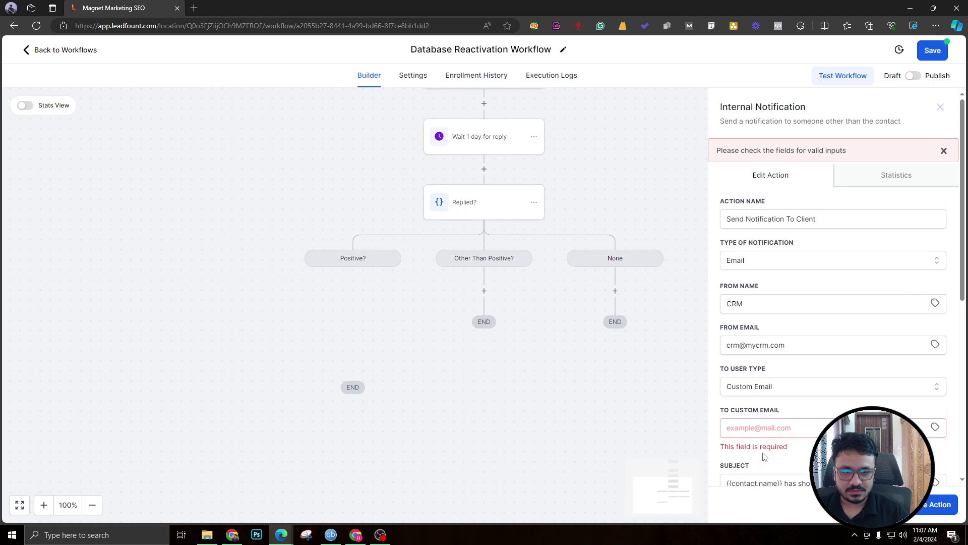
left_click(753, 429)
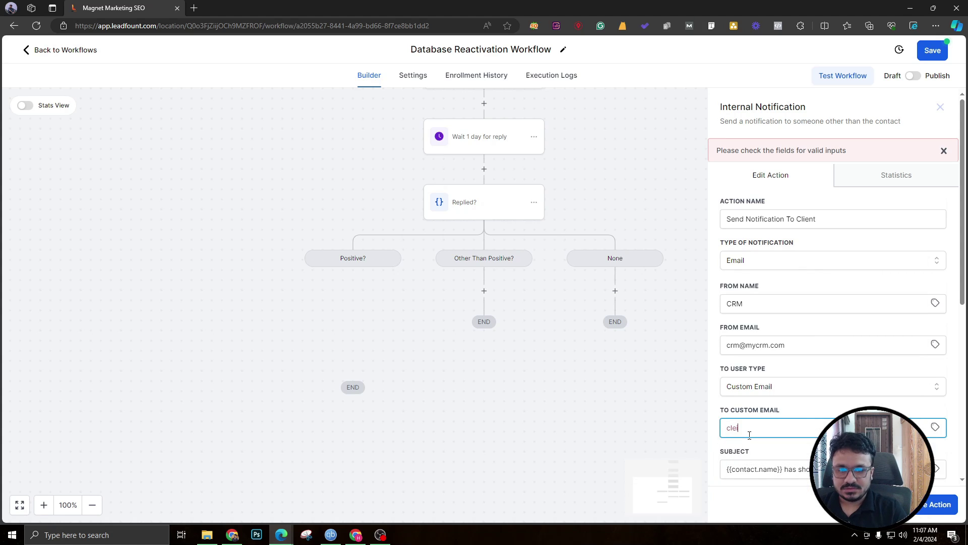
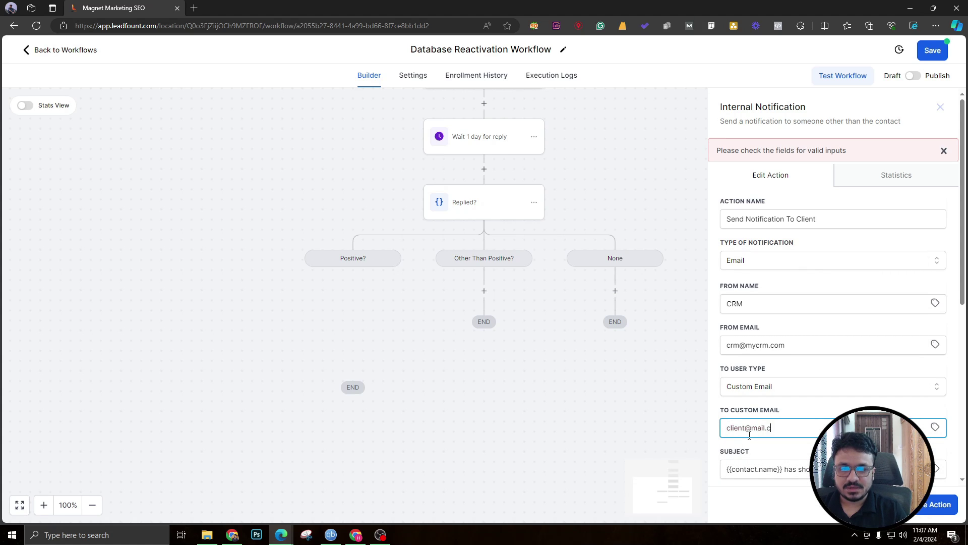
scroll(760, 419, "down", 4)
left_click(928, 504)
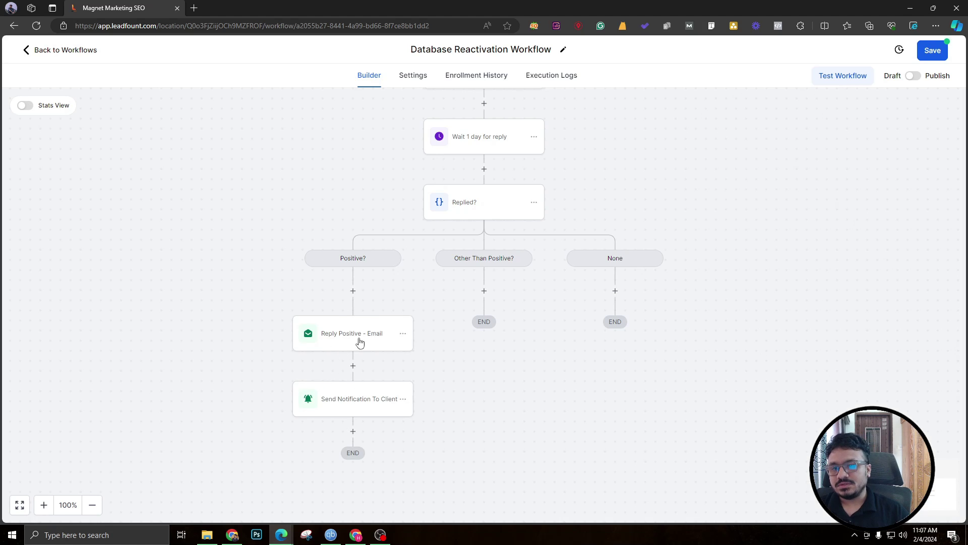
Insert a Wait of 0.5 minutes named 'Wait 0.5 minute' atop the Positive? branch and save.
left_click(353, 291)
type("wa")
left_click(751, 200)
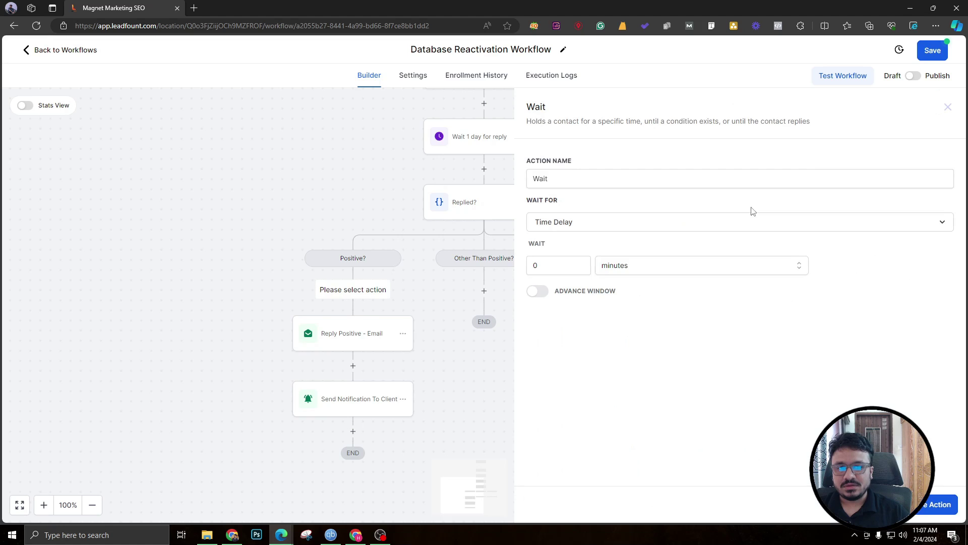
left_click(557, 264)
type(".5")
left_click(688, 265)
left_click(647, 183)
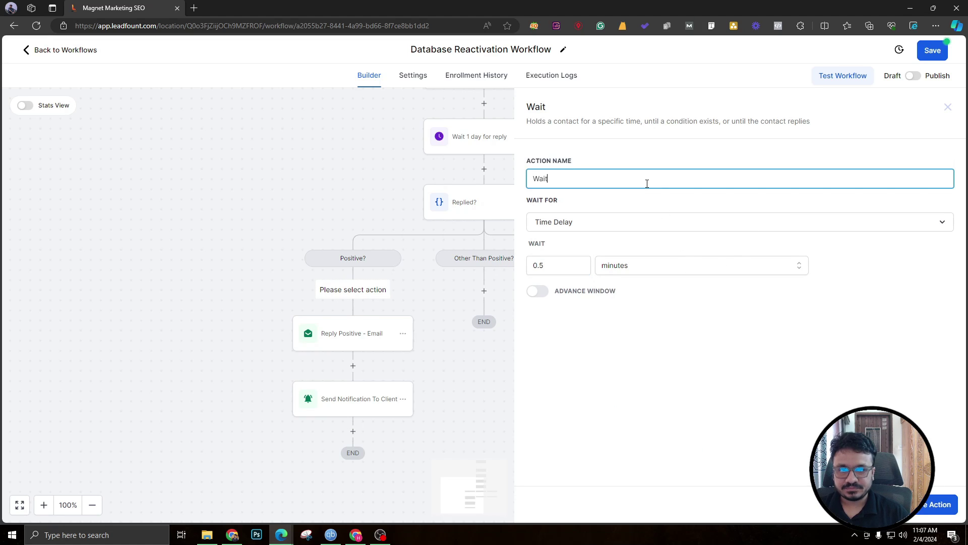
type("0.5 minute")
left_click(927, 506)
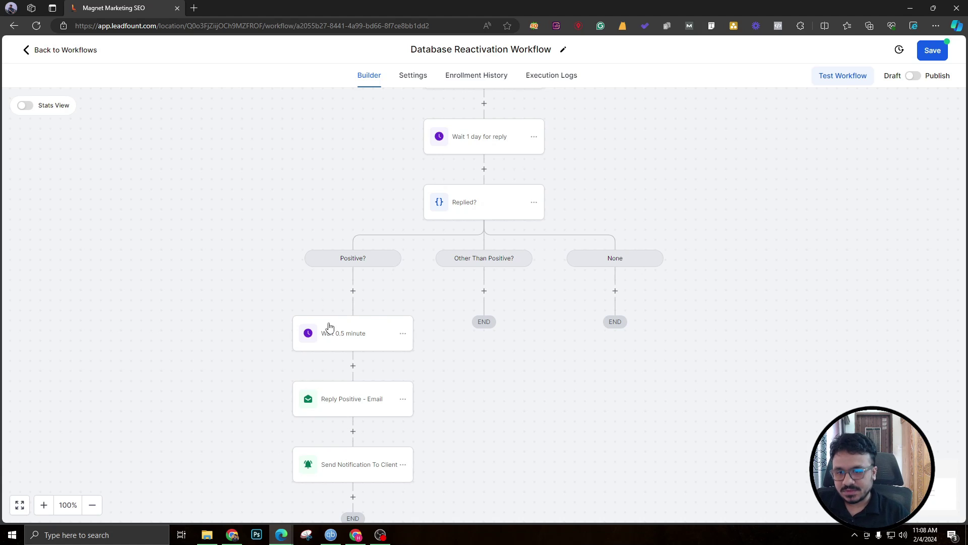
scroll(383, 297, "down", 2)
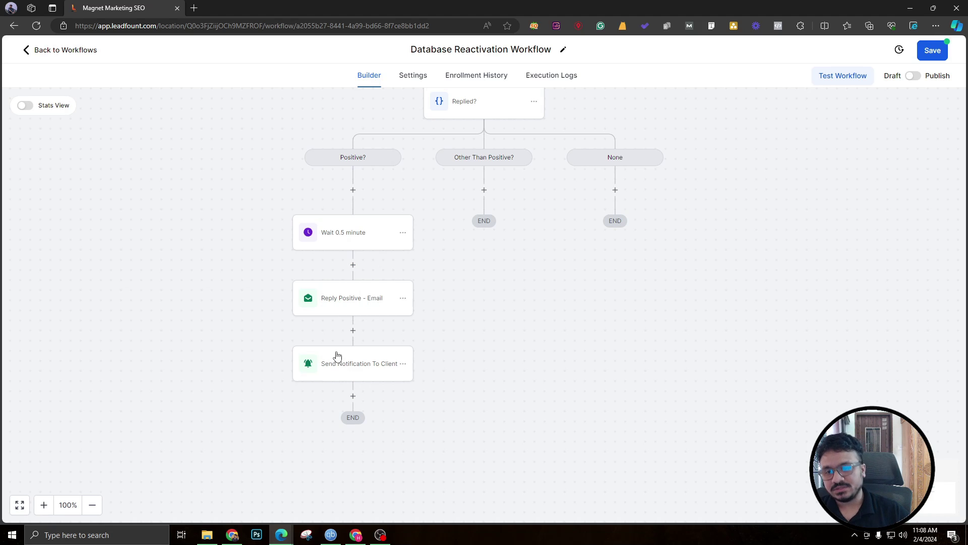
scroll(378, 336, "up", 3)
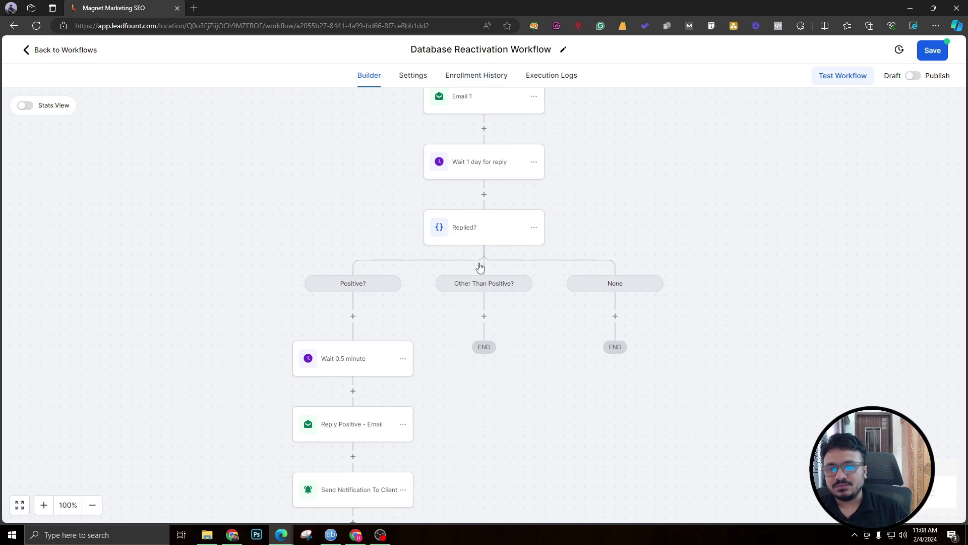
scroll(391, 439, "down", 1)
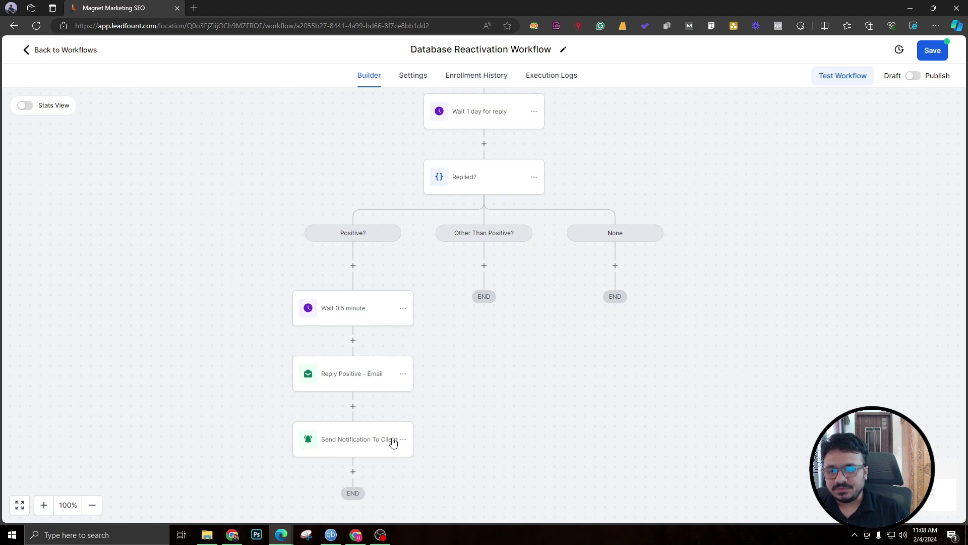
Copy the Send Notification To Client action and paste it under Other Than Positive?
left_click(402, 440)
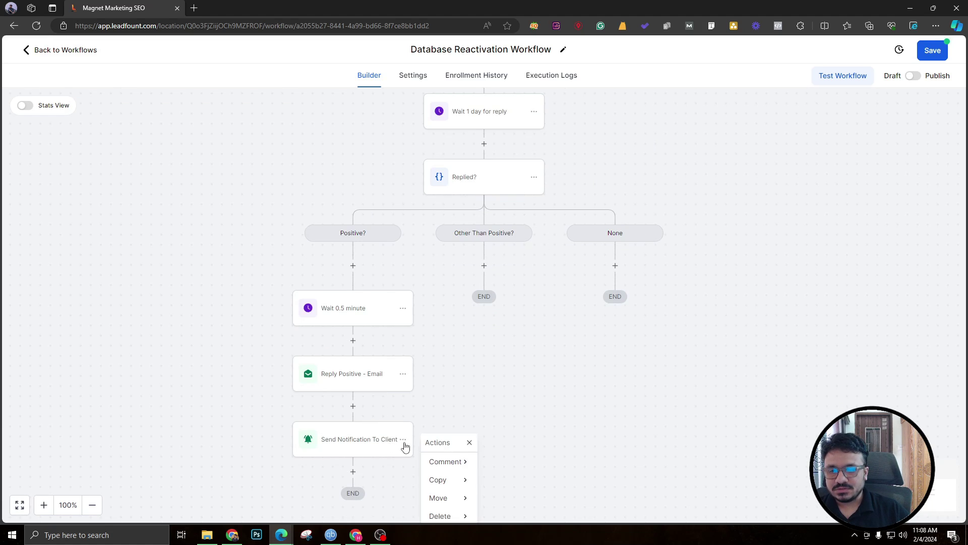
left_click(467, 480)
left_click(525, 468)
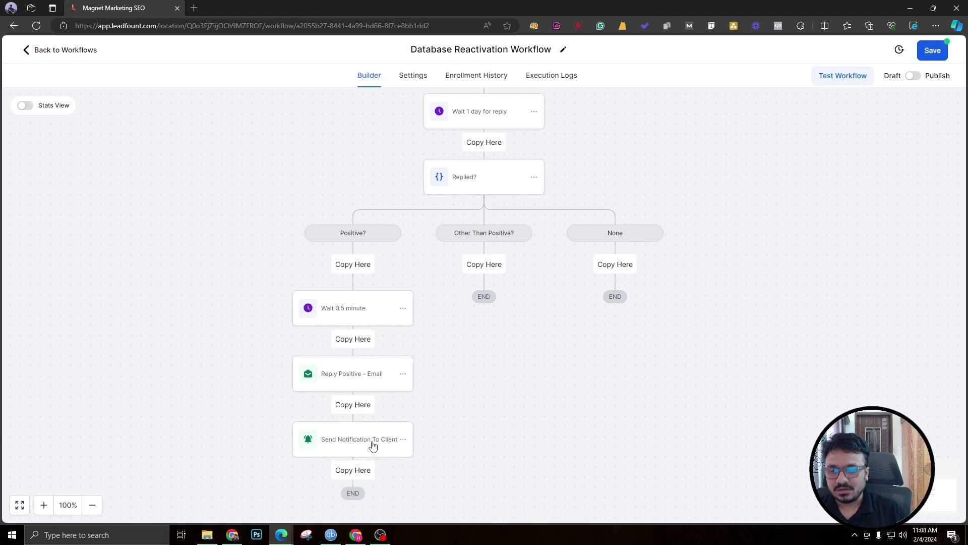
left_click(486, 268)
left_click(487, 307)
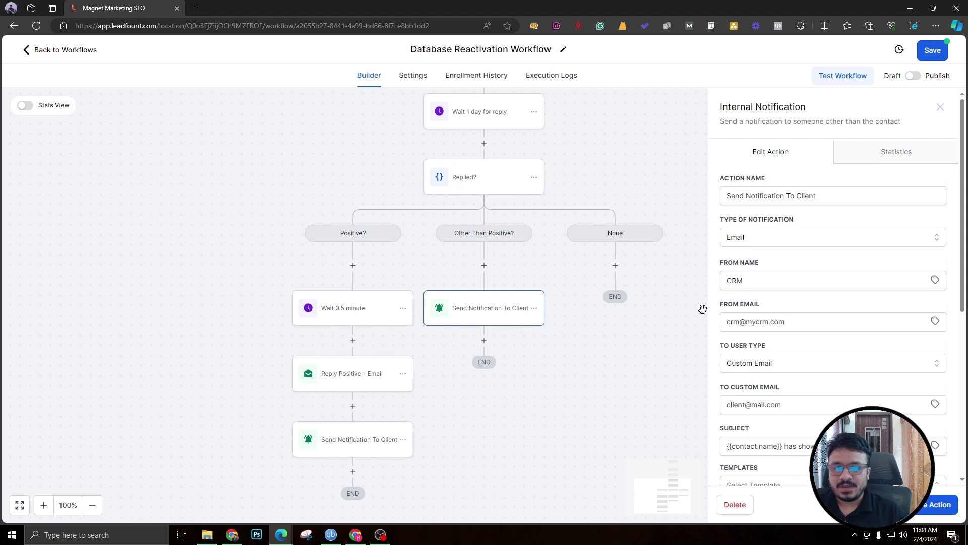
scroll(761, 304, "down", 4)
scroll(762, 327, "down", 1)
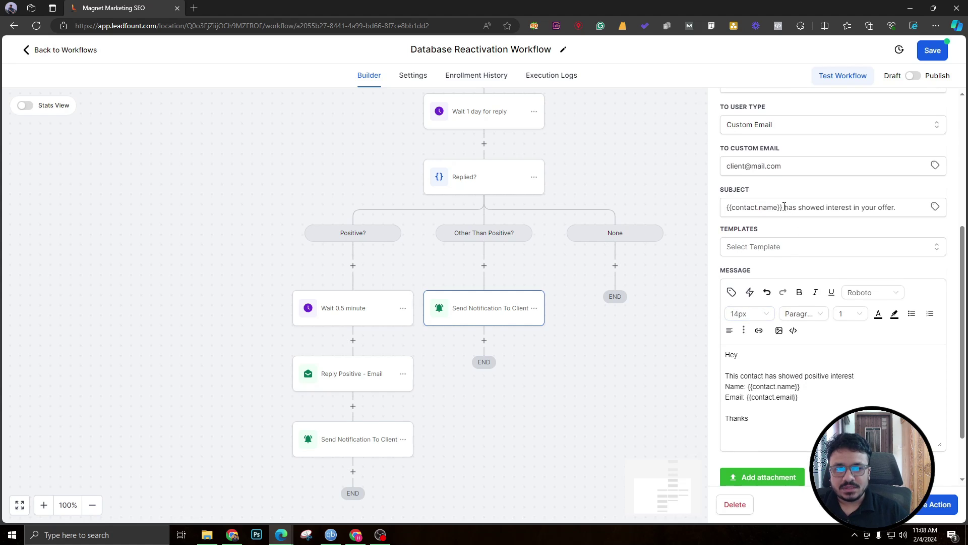
Change the subject to '{{contact.name}} has replied' and the message line to 'replied:'.
left_click(785, 207)
left_click_drag(799, 210, 911, 205)
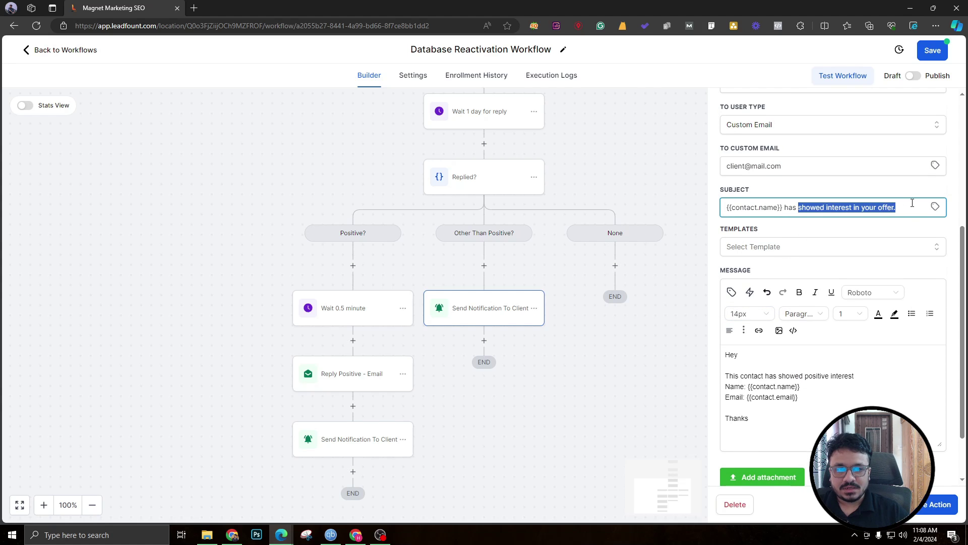
type("replied")
scroll(912, 203, "down", 1)
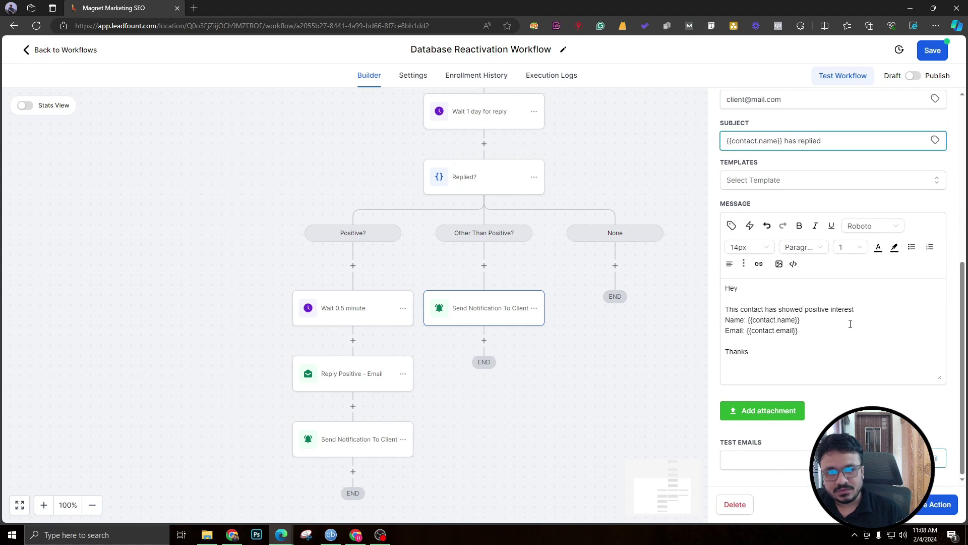
left_click_drag(798, 331, 788, 310)
type("repl")
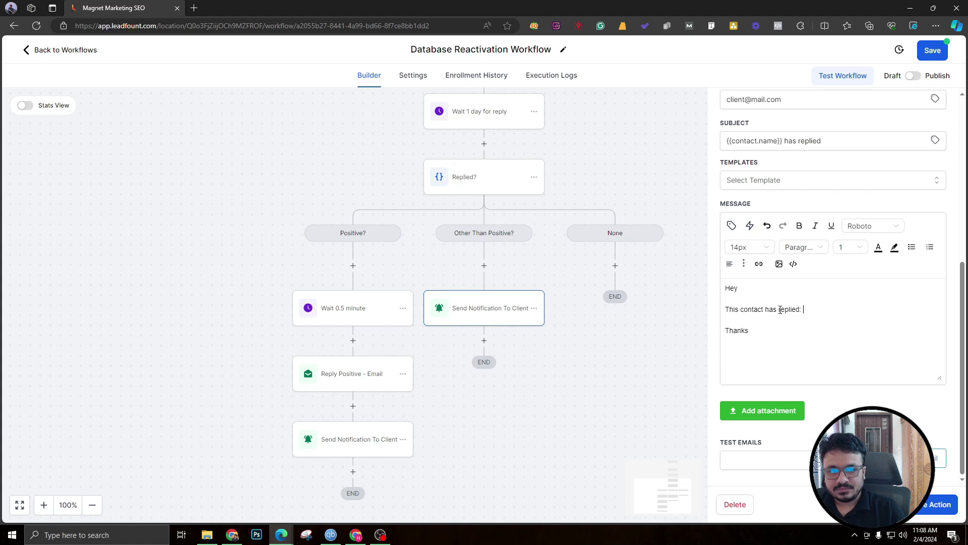
type("ied:")
key("Return")
Insert the {{message.body}} merge field into the message and save the notification.
left_click(731, 225)
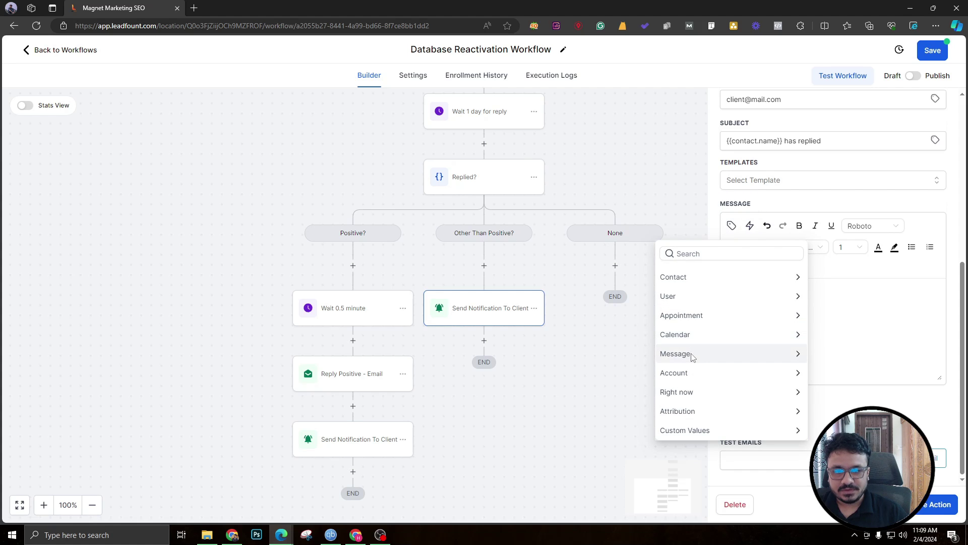
left_click(675, 354)
left_click(738, 293)
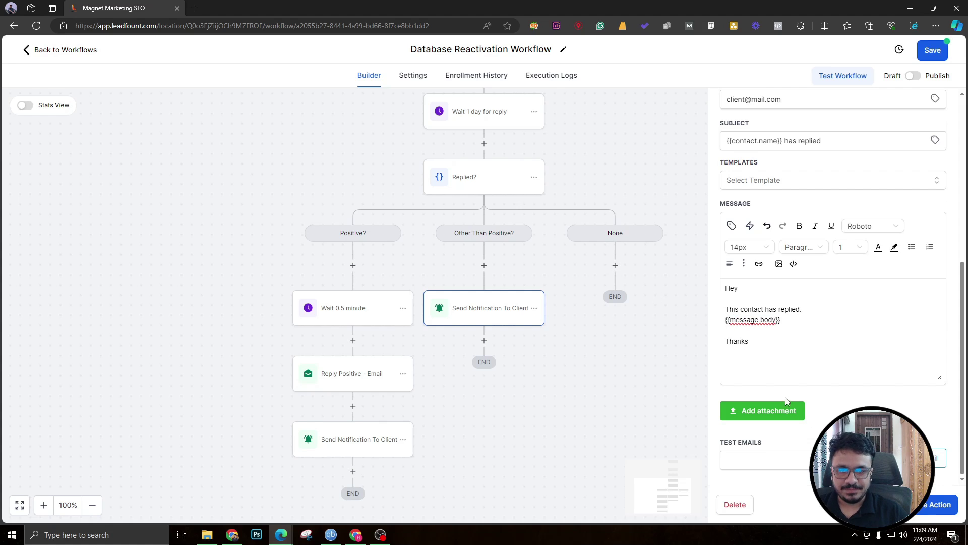
left_click(936, 506)
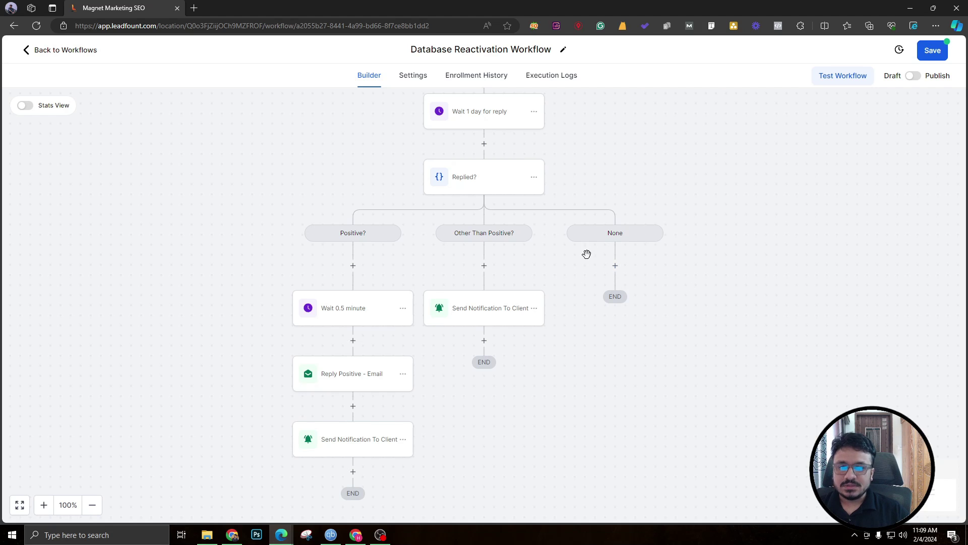
Save the workflow, then copy the Email 1 step and paste it under the None branch.
left_click(933, 50)
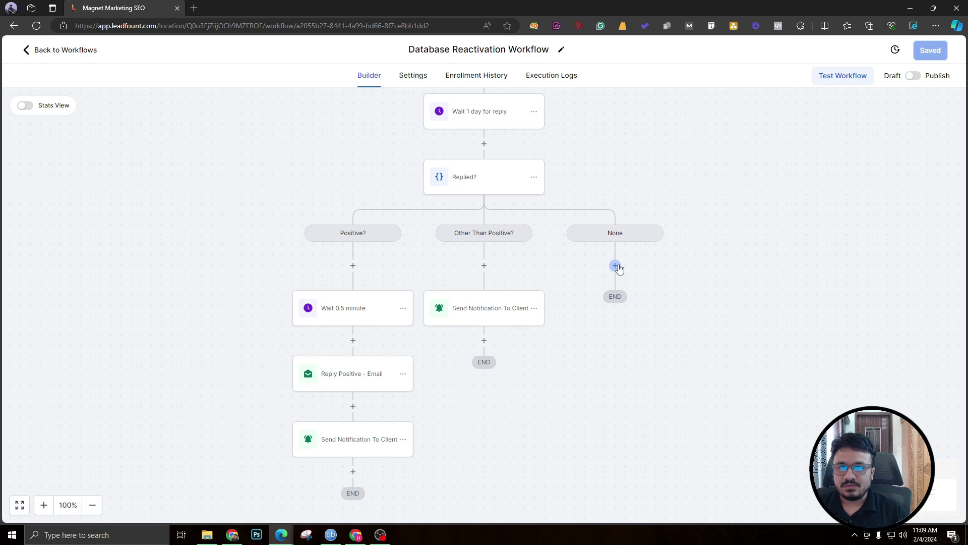
scroll(509, 303, "up", 2)
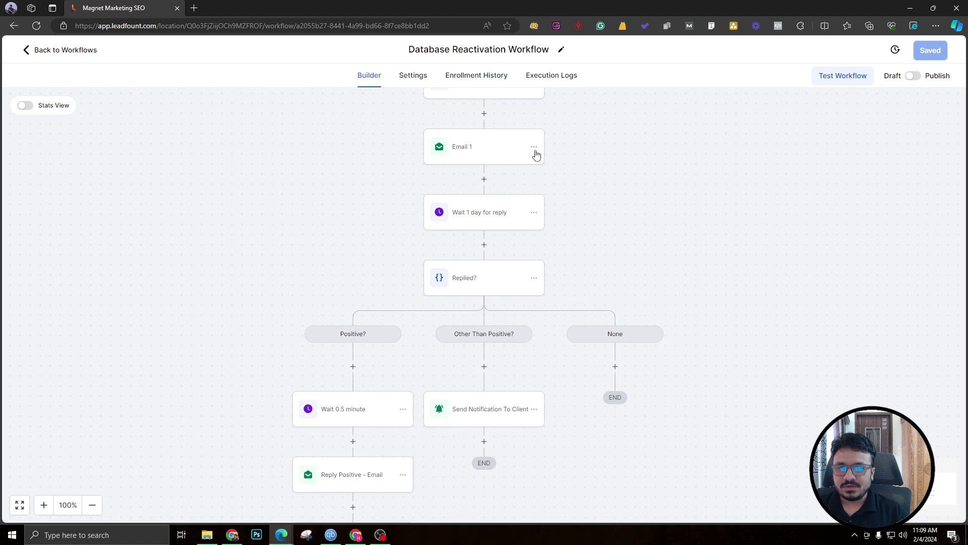
left_click(535, 150)
left_click(575, 192)
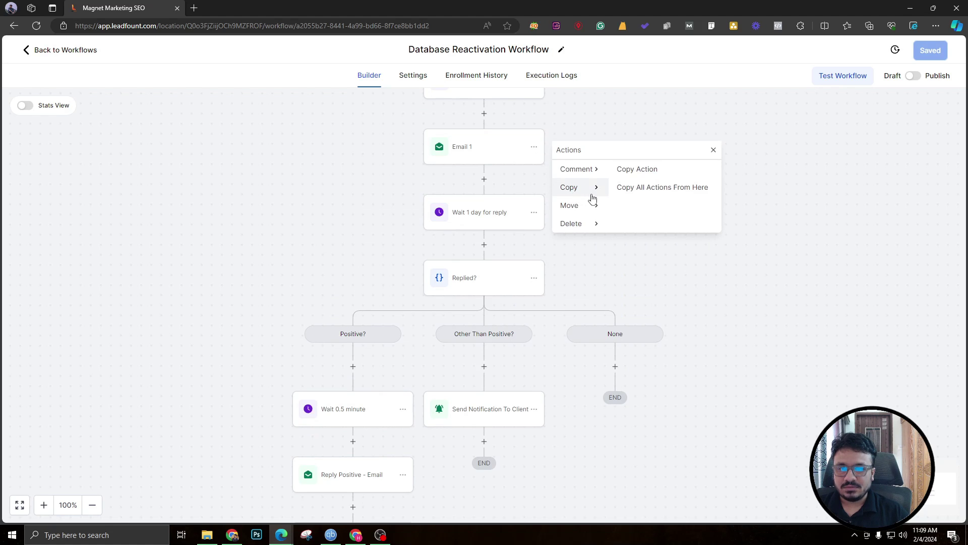
left_click(631, 174)
left_click(616, 363)
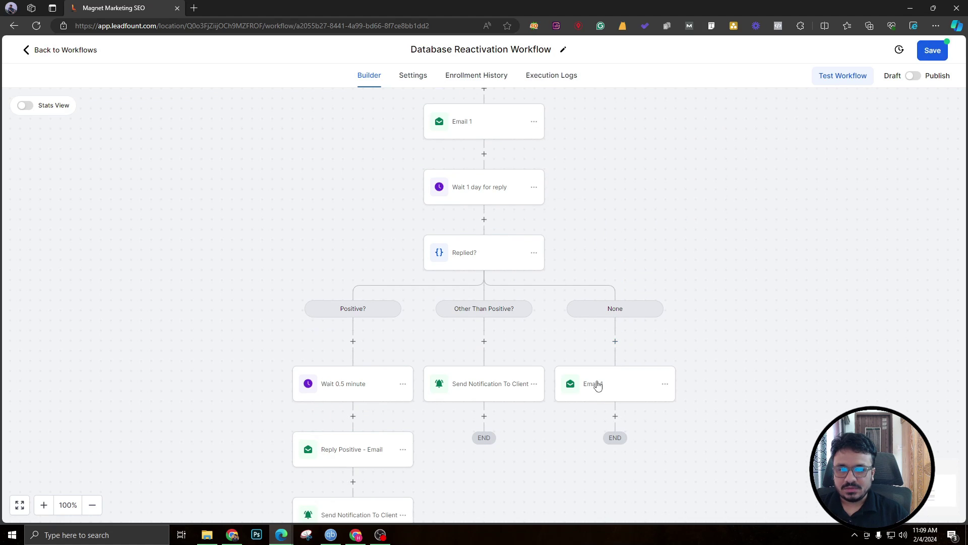
Rename the pasted email step to Email 2 and save it.
left_click(598, 386)
double_click(752, 198)
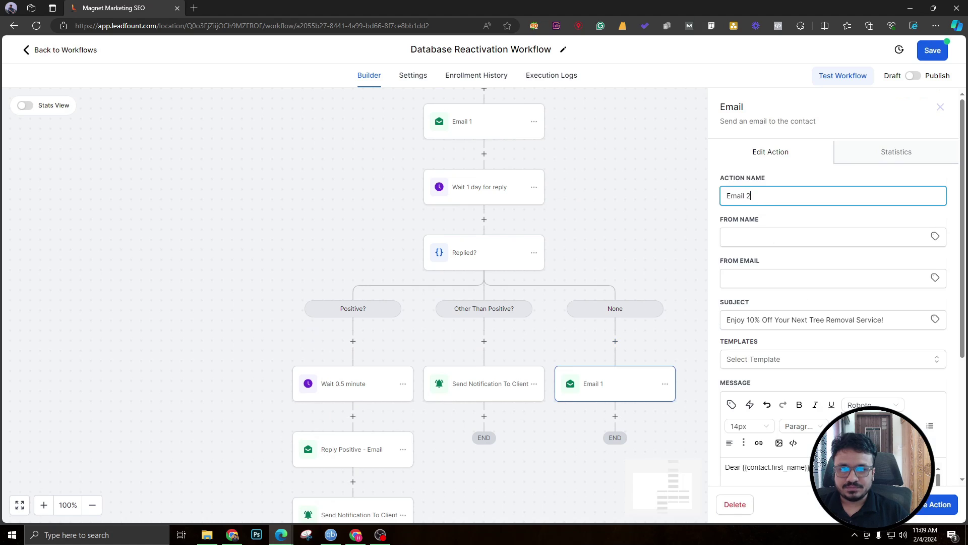
type("2")
left_click(932, 505)
Replace Email 2's subject with 'Unlock Savings: Your VIP Discount Awaits…'.
scroll(501, 220, "up", 1)
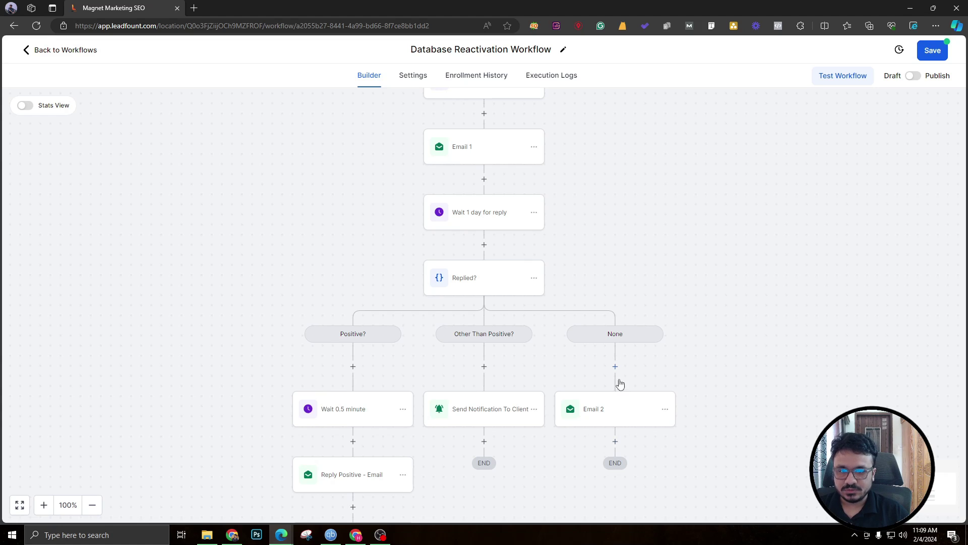
scroll(674, 354, "down", 1)
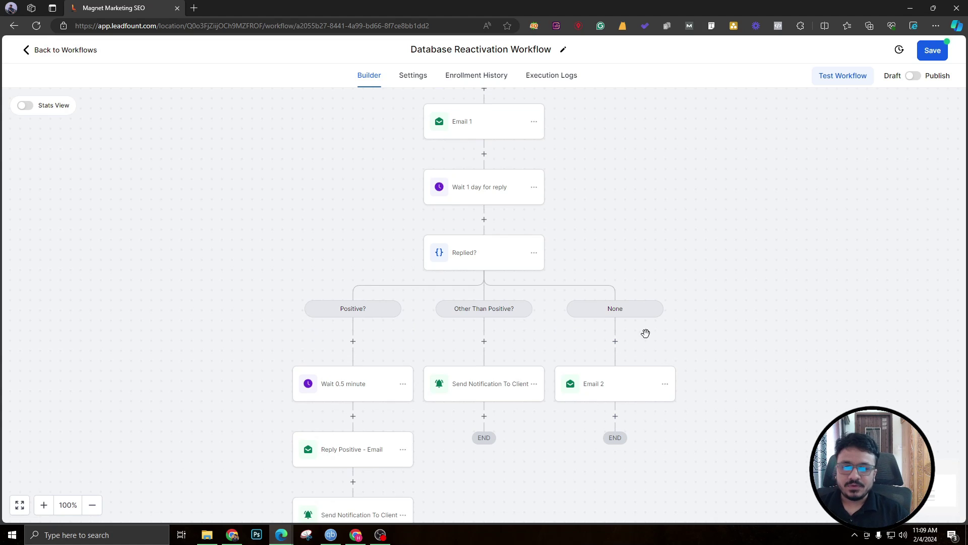
scroll(646, 333, "down", 2)
left_click(615, 366)
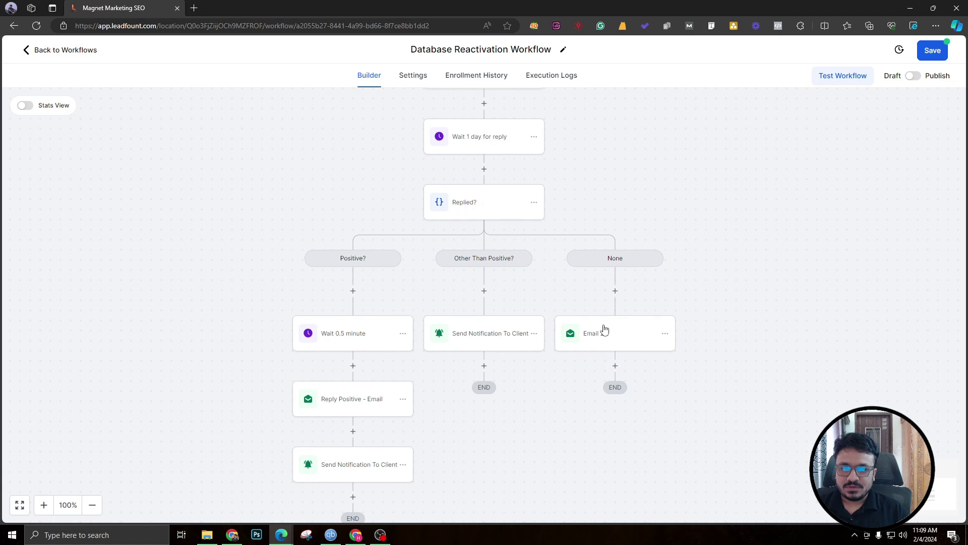
scroll(488, 202, "up", 2)
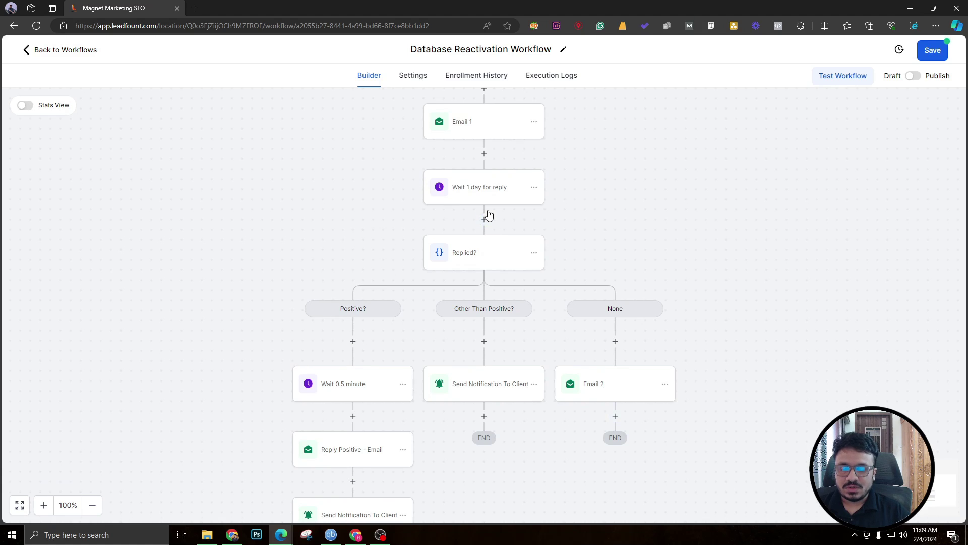
left_click(620, 397)
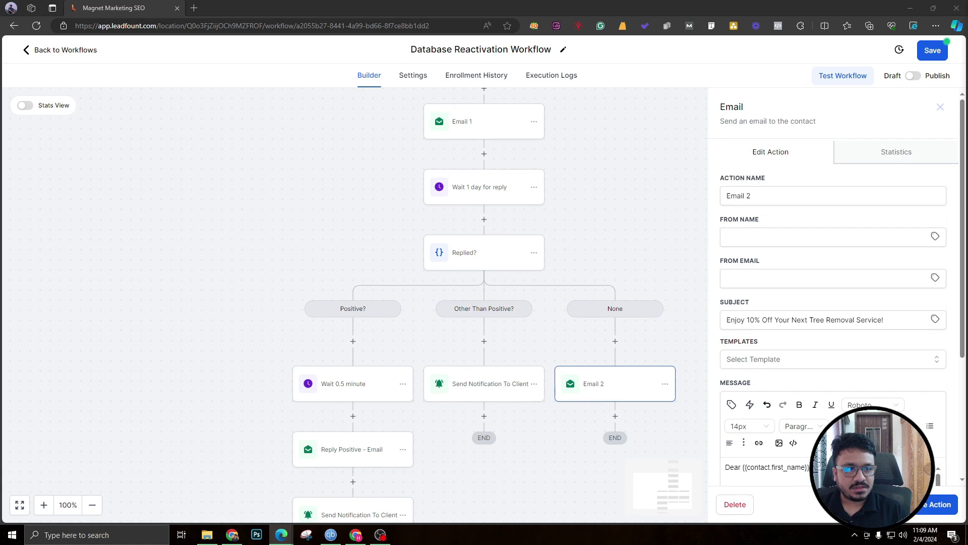
triple_click(838, 320)
type("Unlock Savings: Your VIP Discount Awaits for Tree Removal Service")
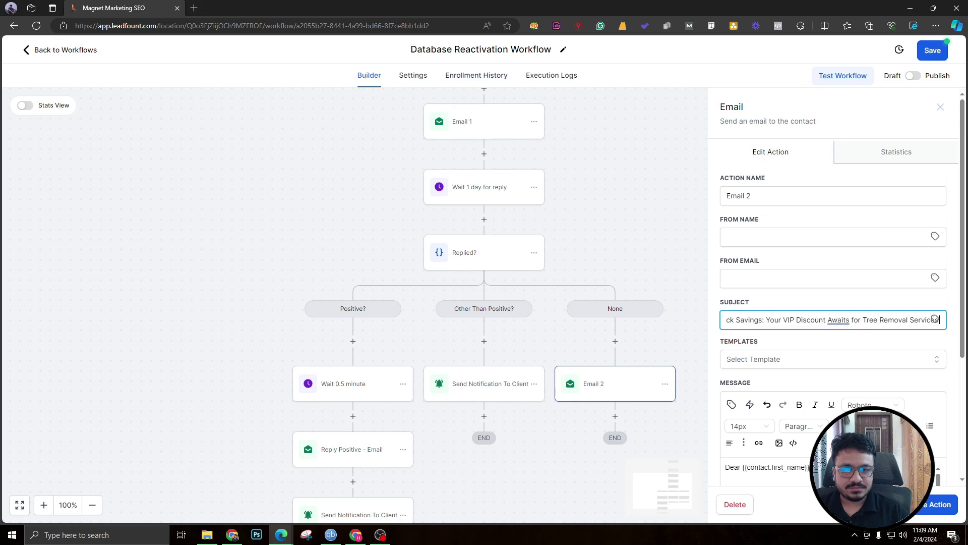
Replace Email 2's old body with the pasted VIP discount message.
scroll(796, 377, "down", 4)
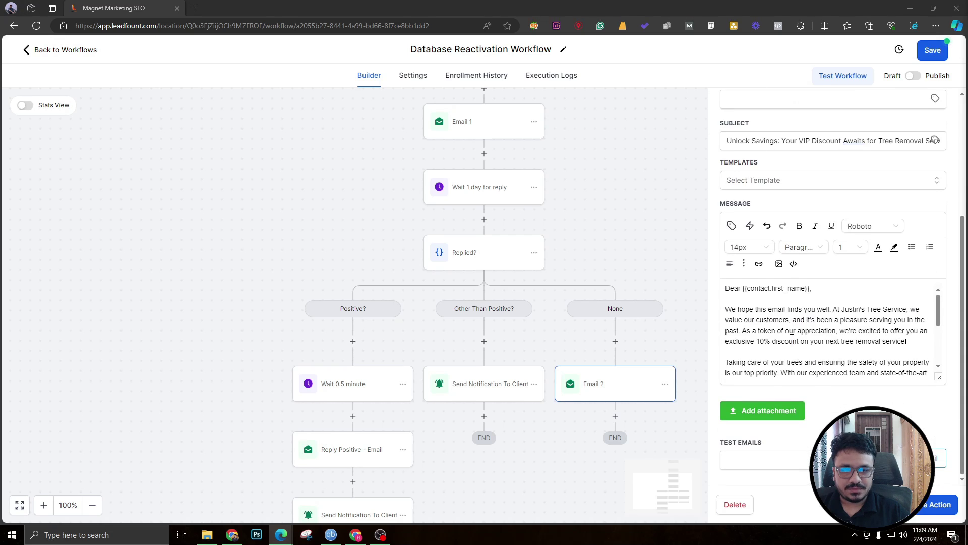
left_click(795, 353)
key("ctrl+a")
key("BackSpace")
key("ctrl+v")
Swap the [Customer's Name] placeholder after Dear for the Contact > First Name custom value.
scroll(799, 343, "up", 3)
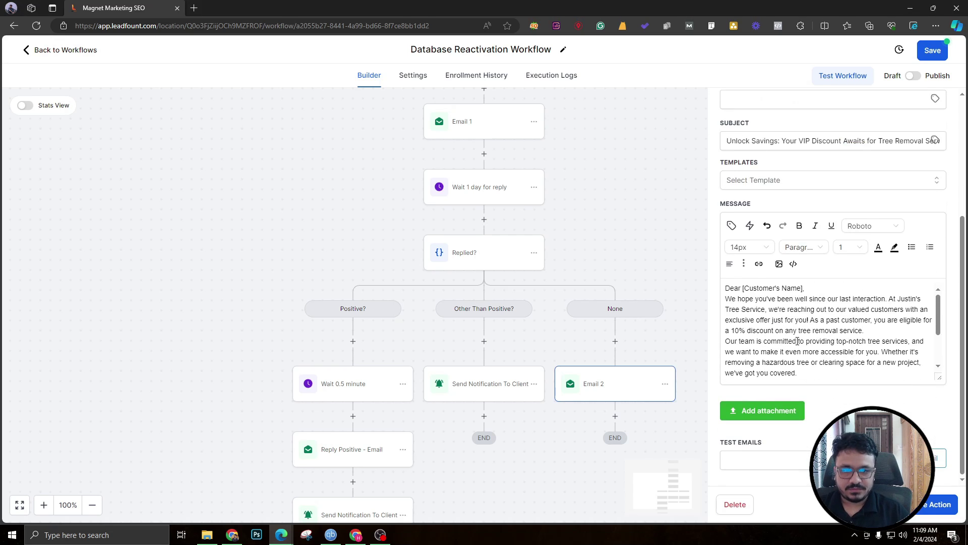
left_click_drag(803, 291, 742, 290)
key("BackSpace")
left_click(735, 229)
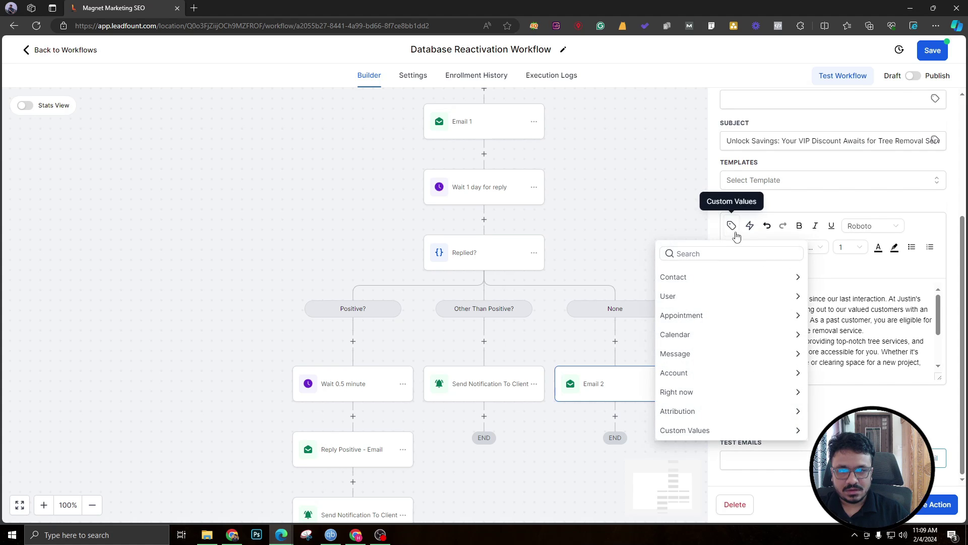
left_click(729, 274)
left_click(717, 311)
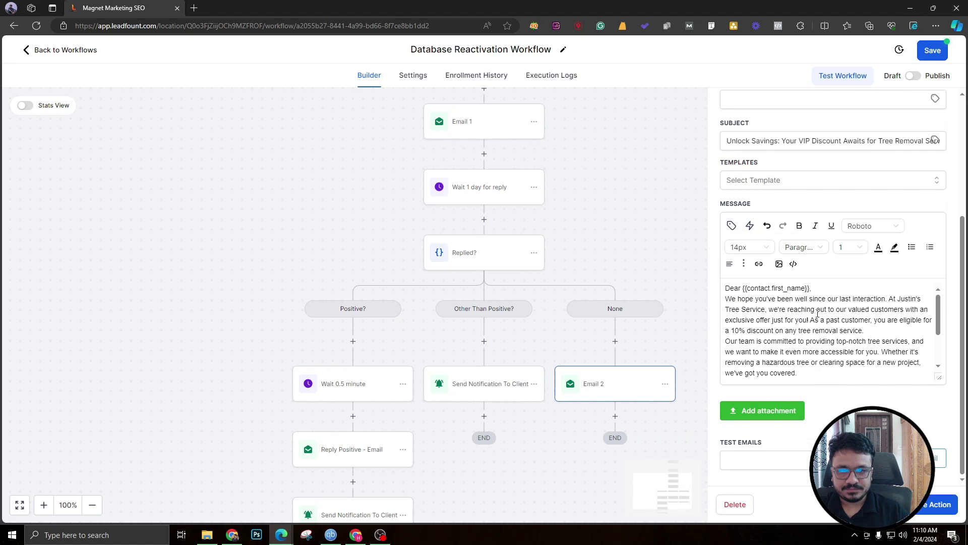
Add blank lines before the Our team paragraph, the To claim paragraph and Warm regards.
left_click(726, 341)
key("Return")
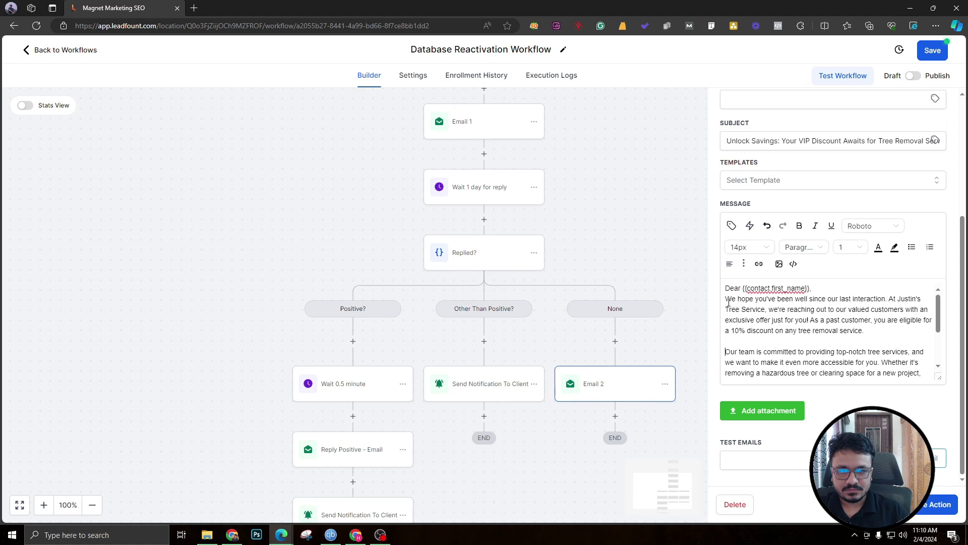
scroll(728, 302, "down", 2)
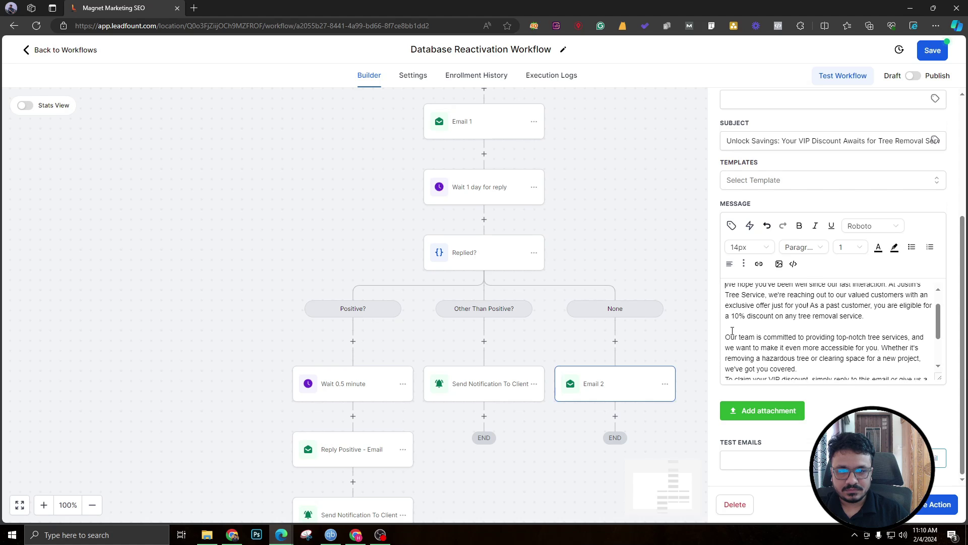
left_click(726, 361)
key("Return")
scroll(728, 362, "down", 2)
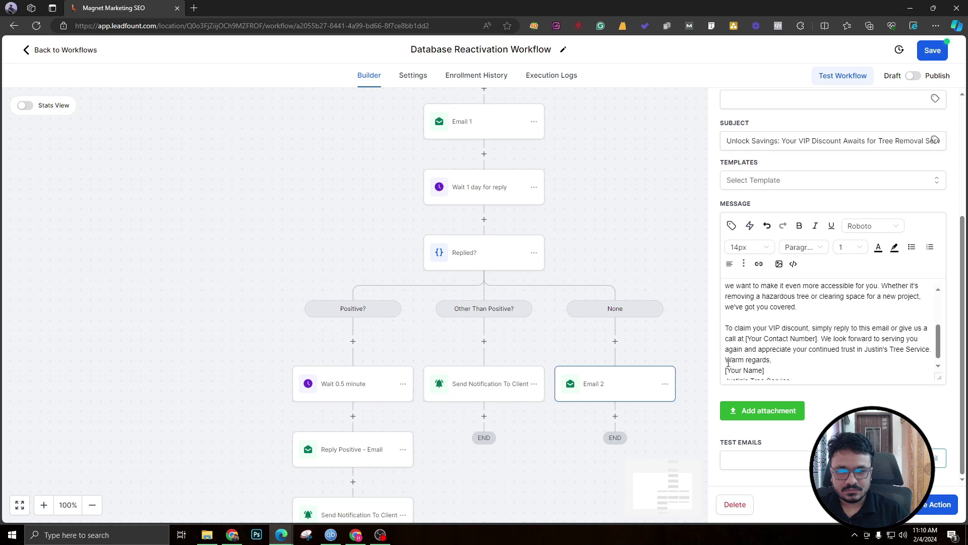
left_click(727, 360)
key("Return")
Delete the [Your Name] sign-off placeholder and save Email 2.
scroll(730, 363, "down", 1)
left_click_drag(776, 364, 725, 365)
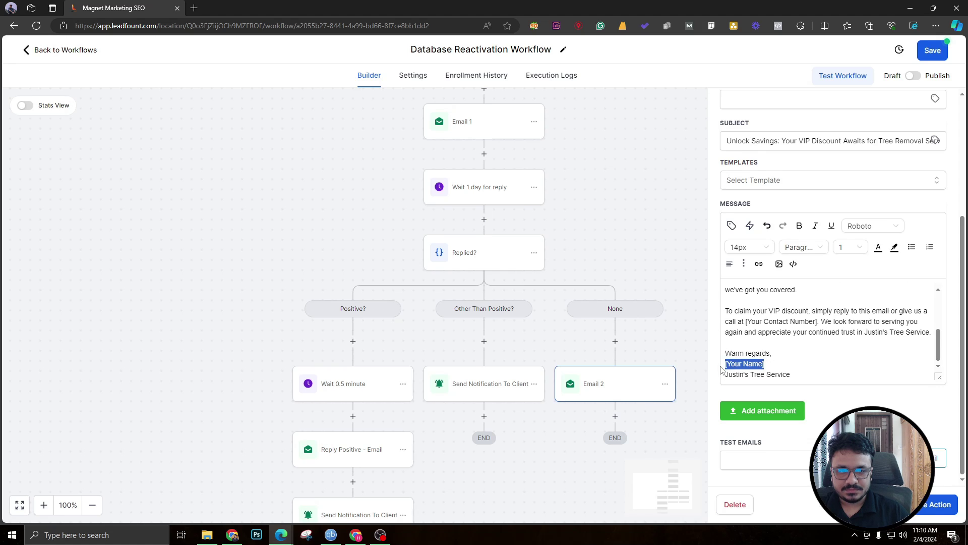
key("BackSpace")
key("BackSpace")
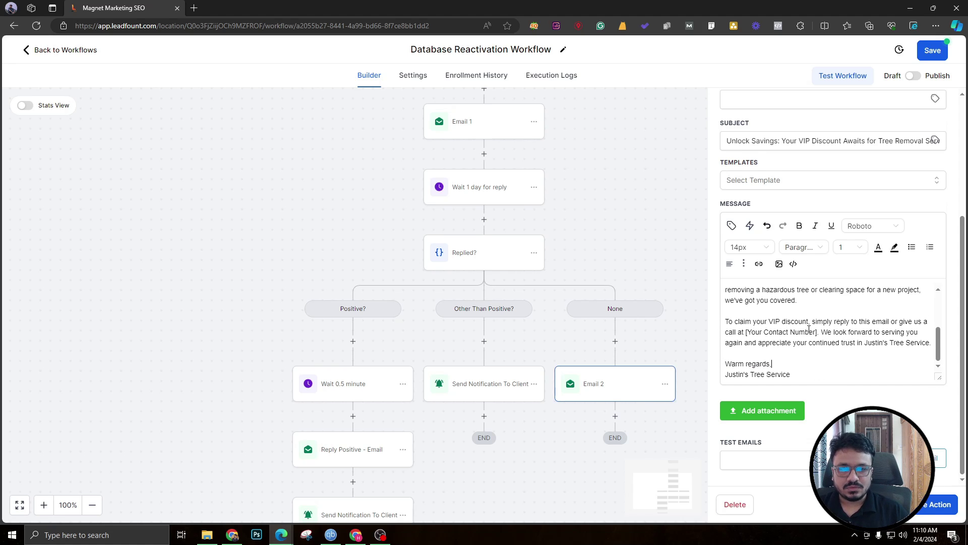
left_click_drag(809, 332, 760, 332)
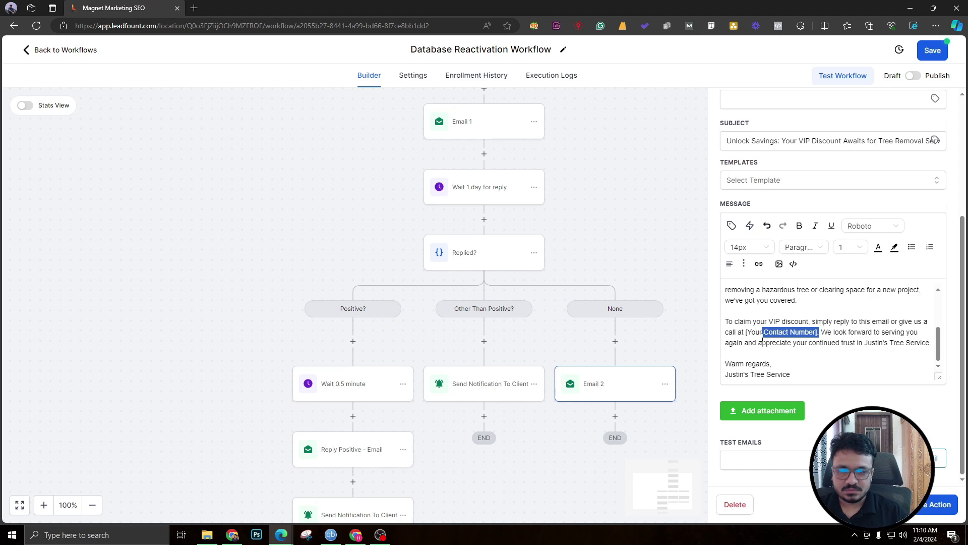
left_click(925, 504)
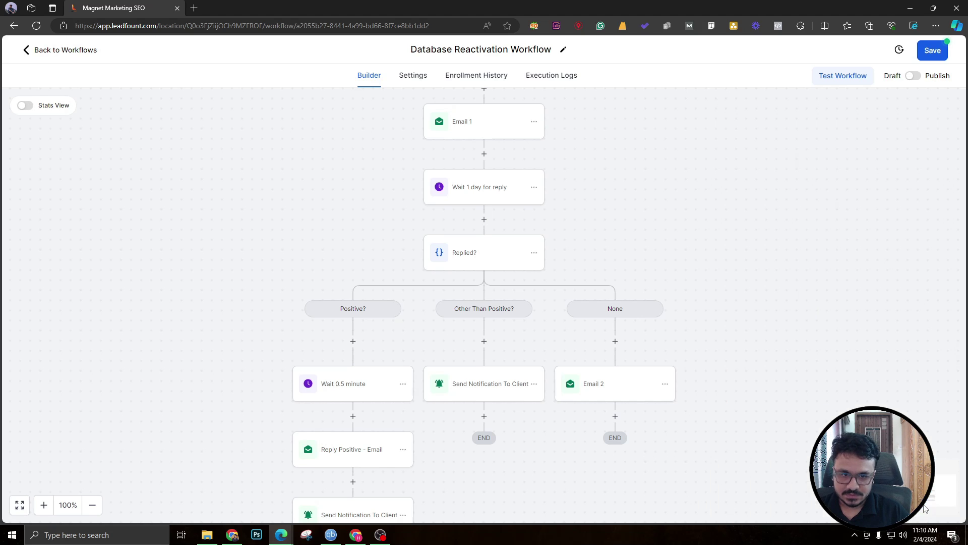
Copy all actions from the Wait 1 day for reply step and paste them below Email 2.
scroll(517, 304, "down", 2)
scroll(524, 308, "up", 2)
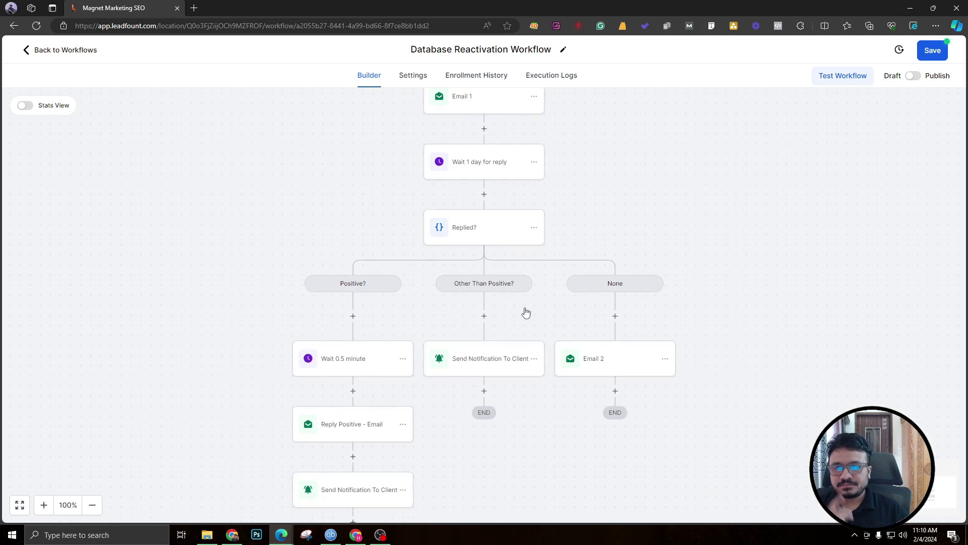
scroll(540, 309, "down", 1)
scroll(580, 311, "up", 2)
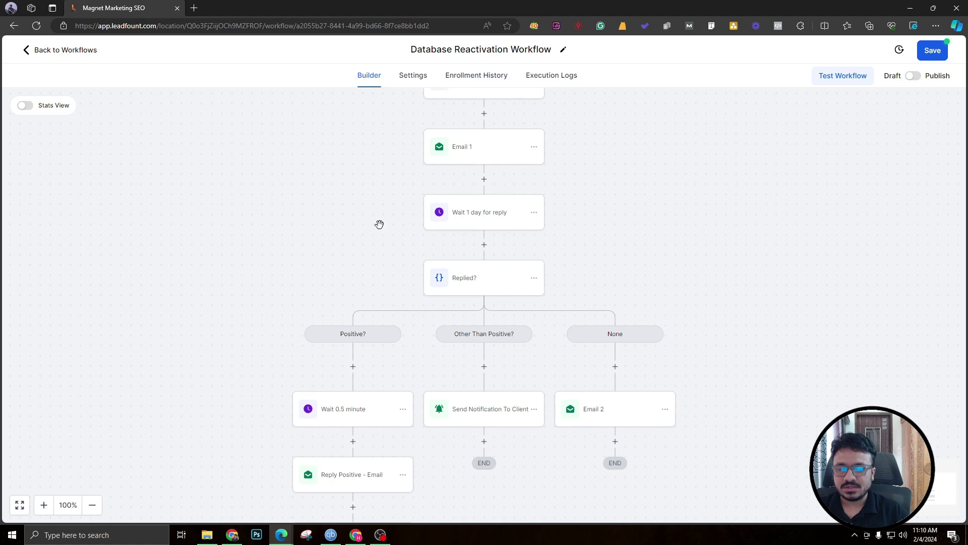
scroll(532, 252, "down", 1)
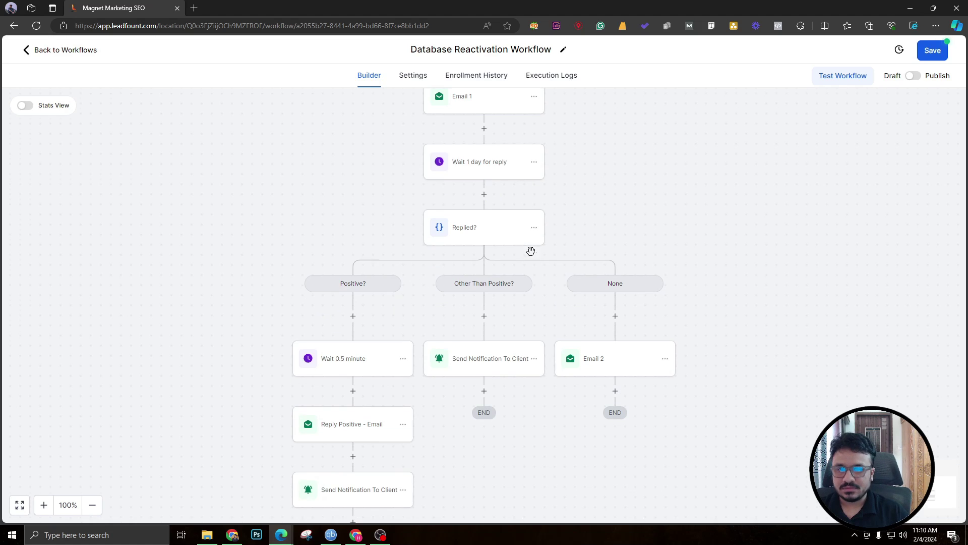
left_click(534, 162)
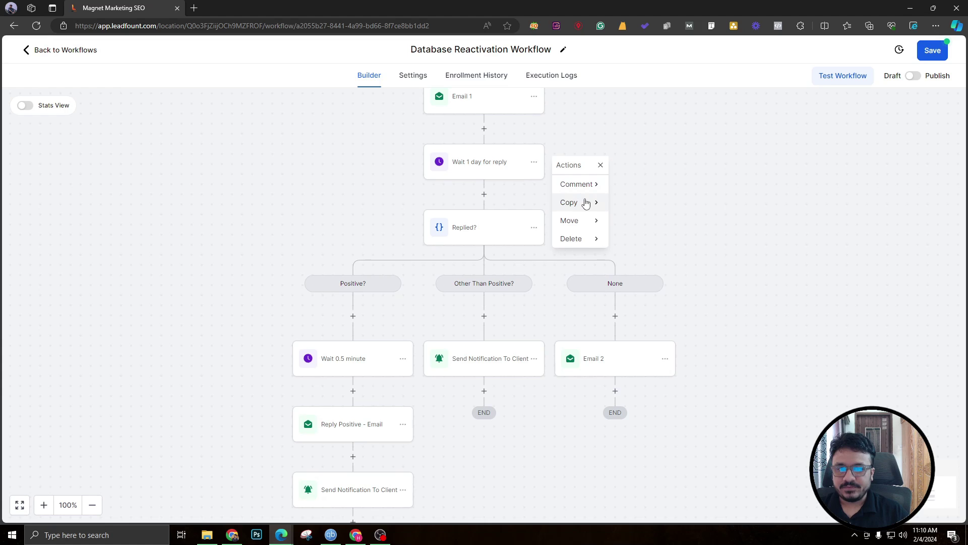
mouse_move(585, 203)
left_click(634, 202)
scroll(646, 262, "down", 1)
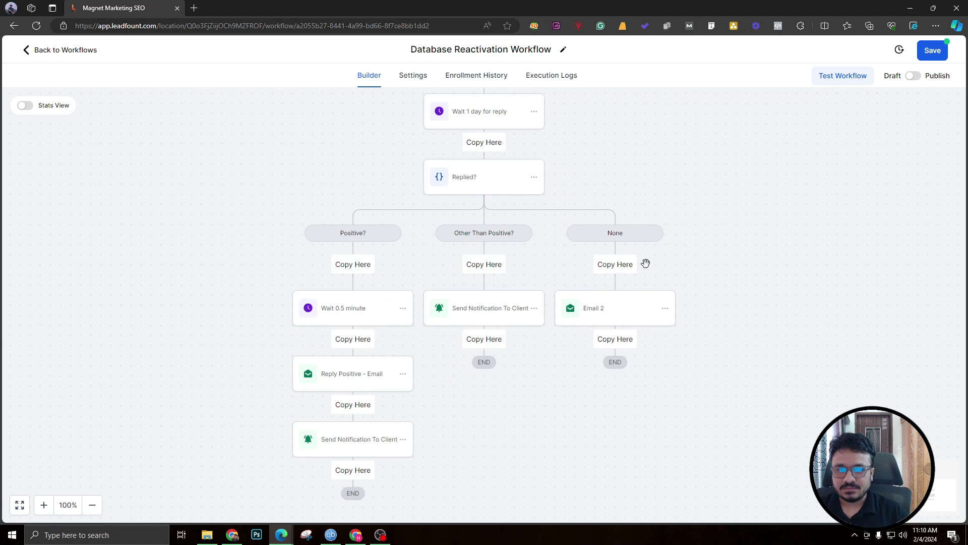
left_click(630, 344)
Set the pasted wait step to watch for replies to Email 2 and save it.
scroll(627, 325, "down", 1)
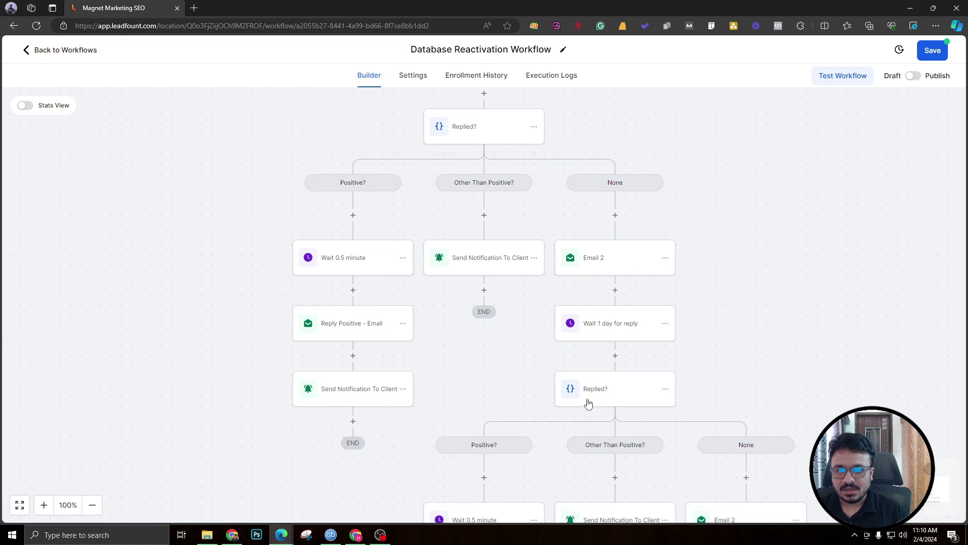
left_click(611, 327)
left_click(558, 267)
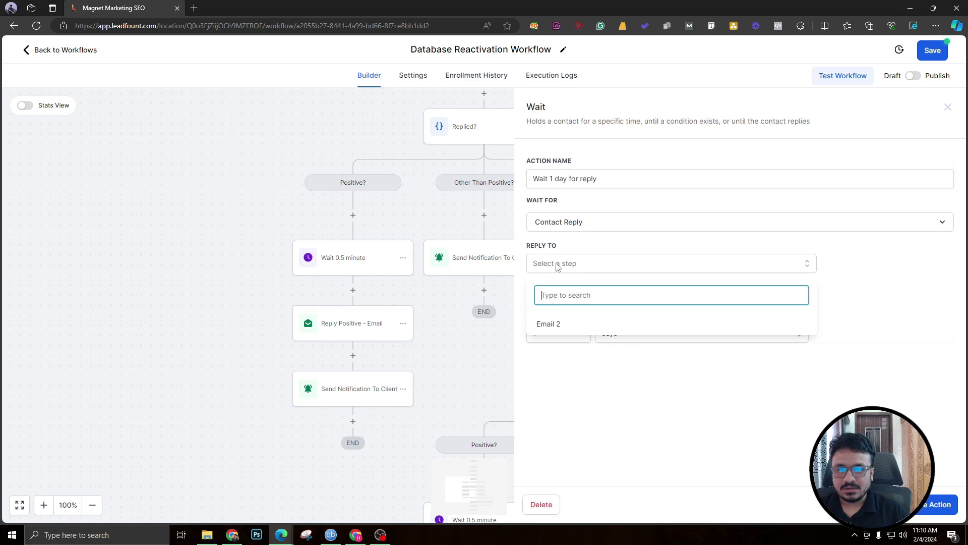
left_click(555, 324)
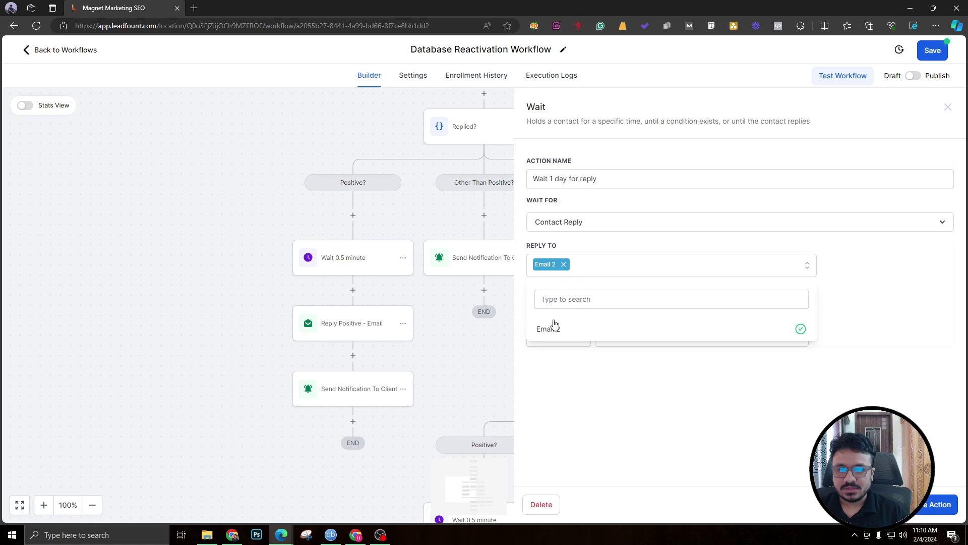
left_click(932, 504)
scroll(525, 206, "up", 2)
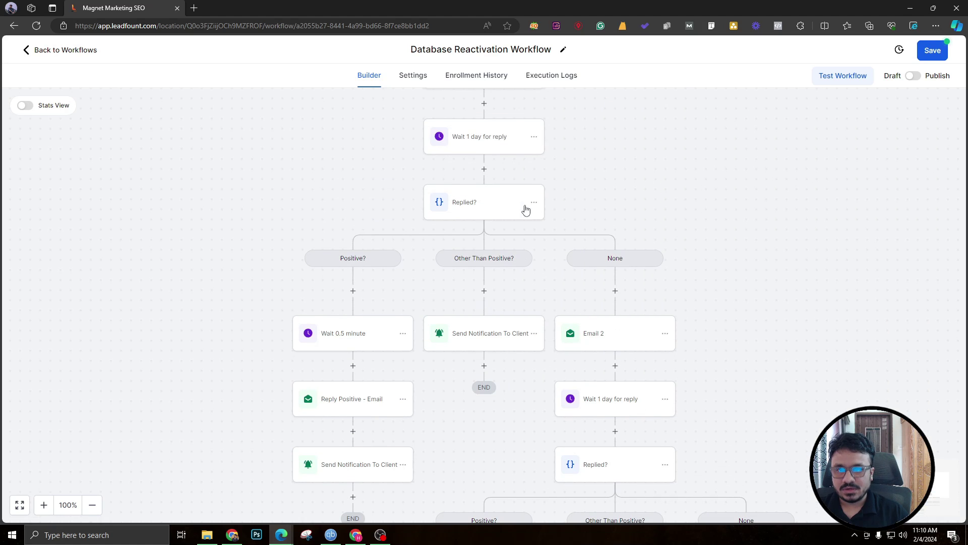
scroll(520, 310, "down", 1)
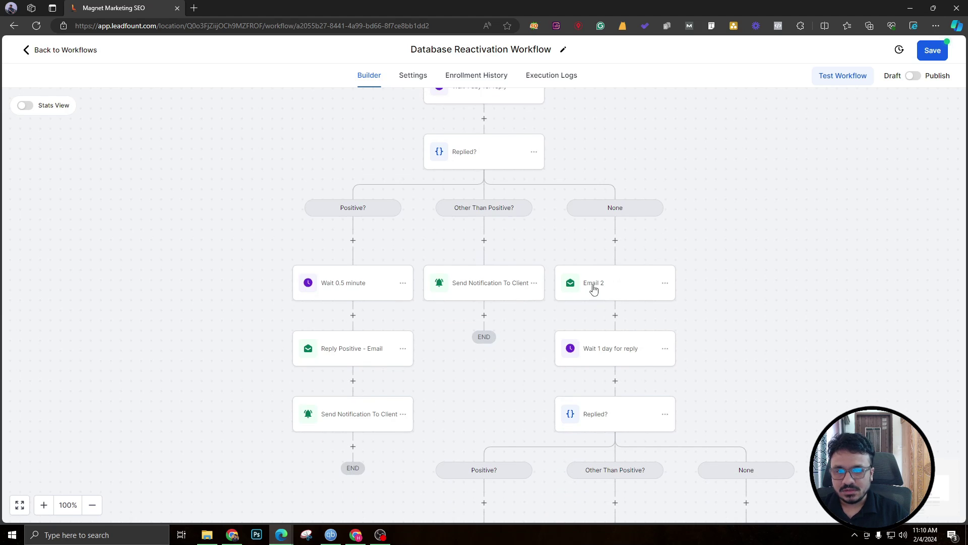
scroll(606, 352, "down", 2)
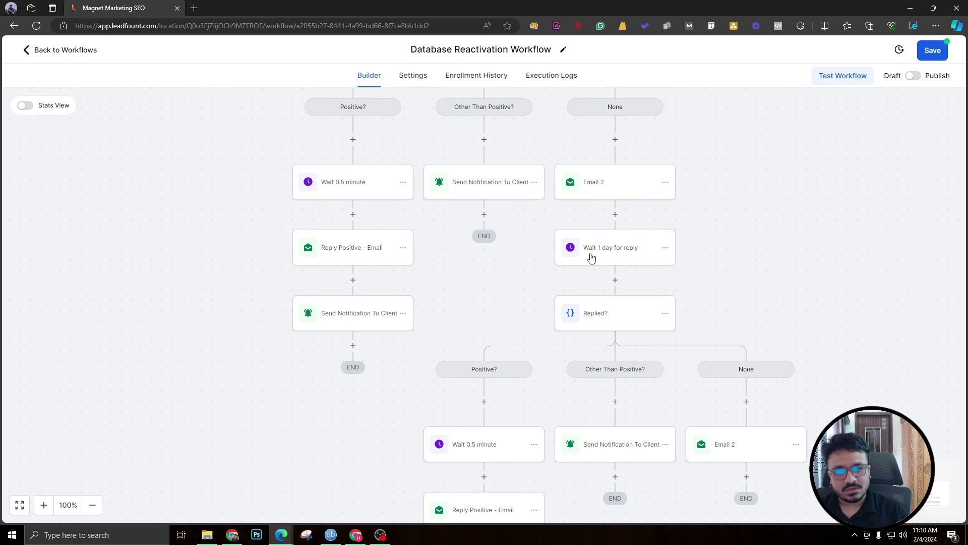
Check the copied Replied? condition's settings without changing them.
left_click(605, 314)
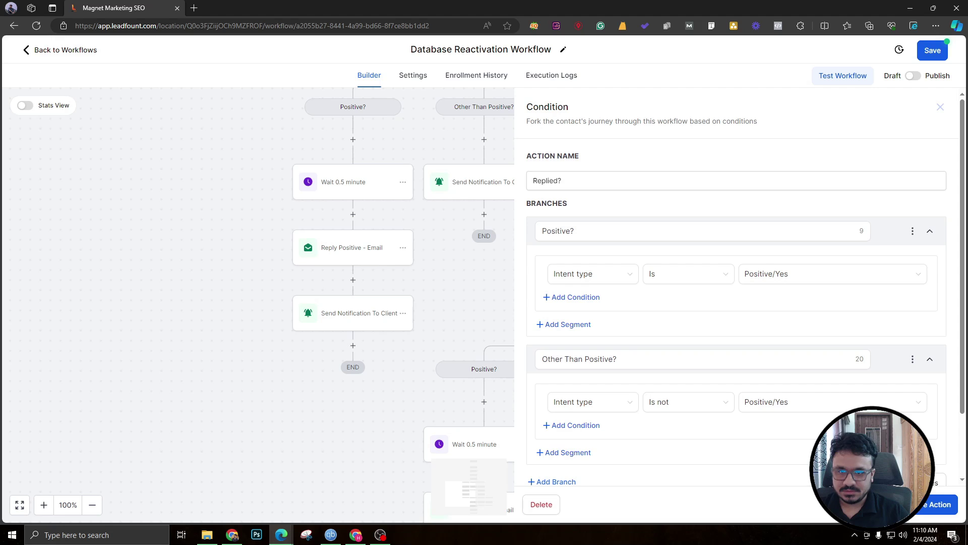
key("Escape")
scroll(516, 341, "down", 3)
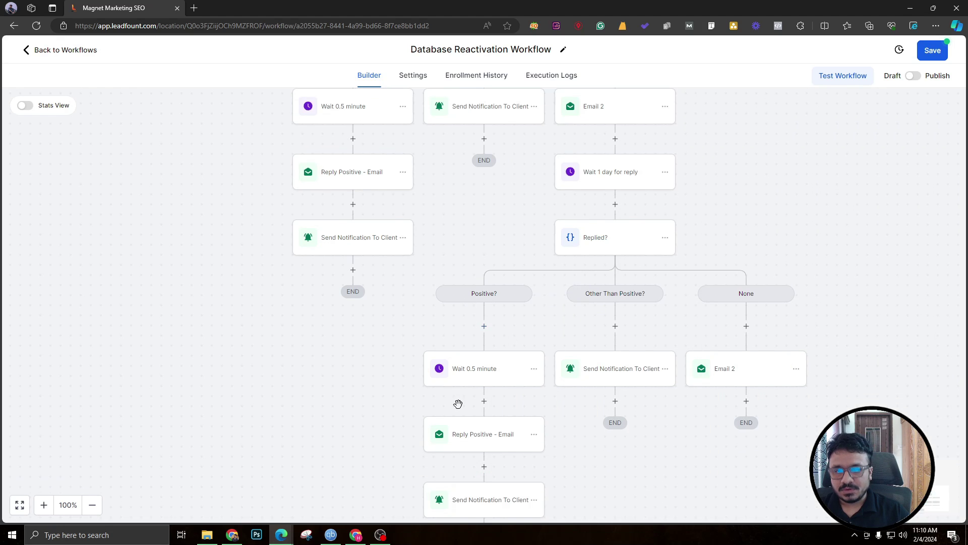
scroll(476, 361, "down", 3)
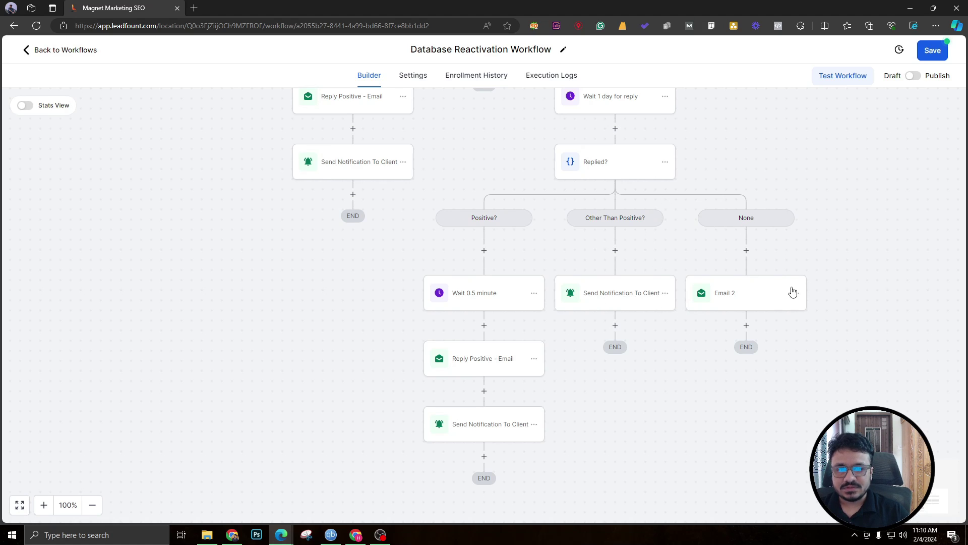
Give the nested None-branch email the subject 'Reconnect with Justin's Tree Service: Exclusive Savings Inside'.
left_click(760, 294)
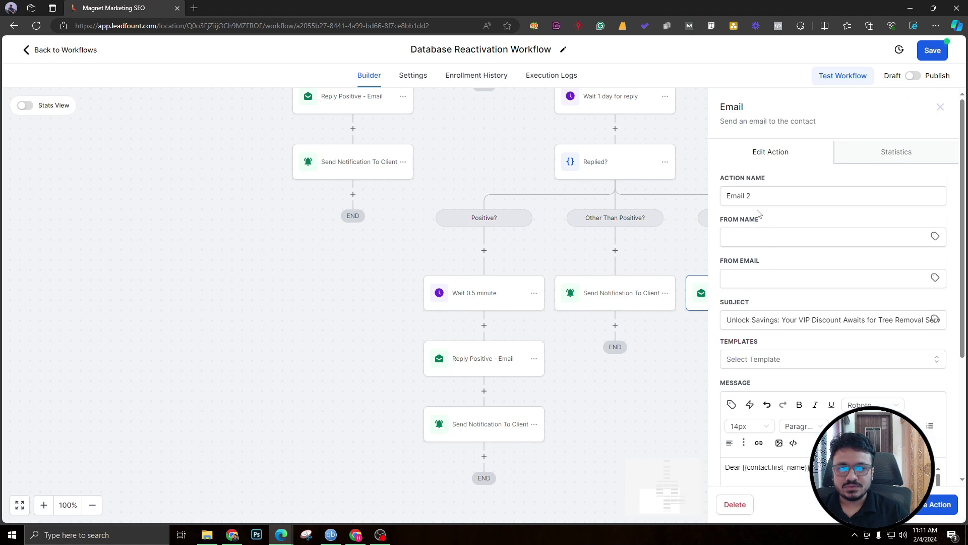
double_click(748, 195)
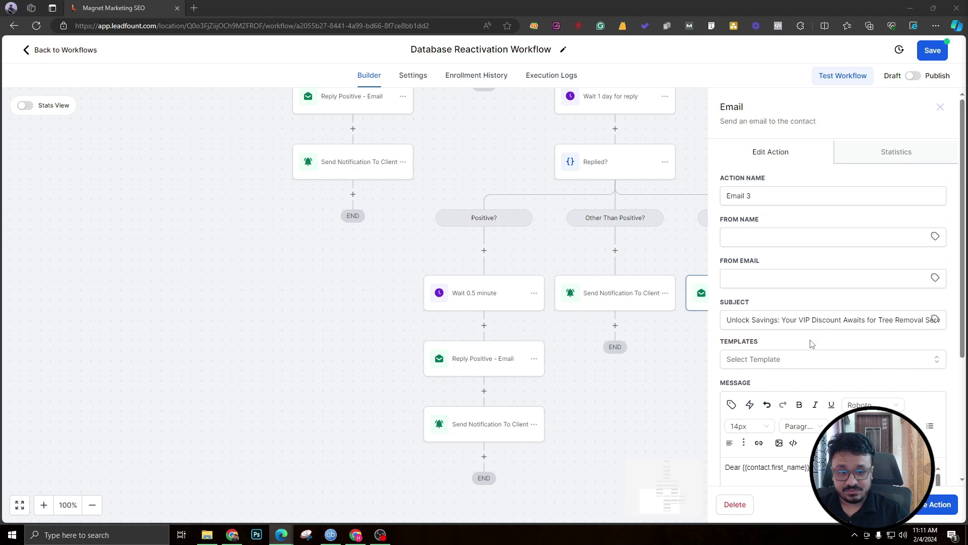
left_click(828, 319)
key("ctrl+a")
key("ctrl+v")
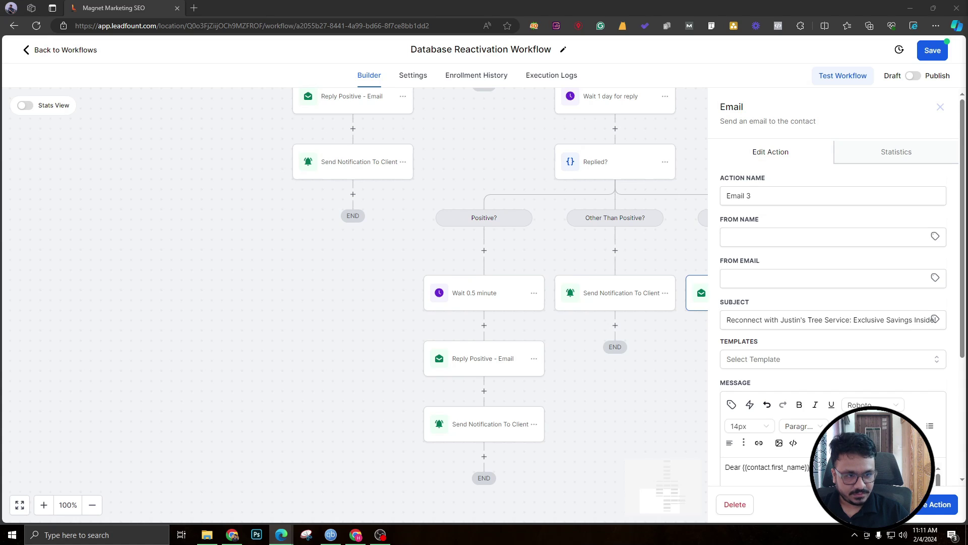
Replace the body with the reconnect message and remove the [Your Name] sign-off placeholder.
scroll(770, 446, "down", 4)
left_click(794, 373)
key("ctrl+a")
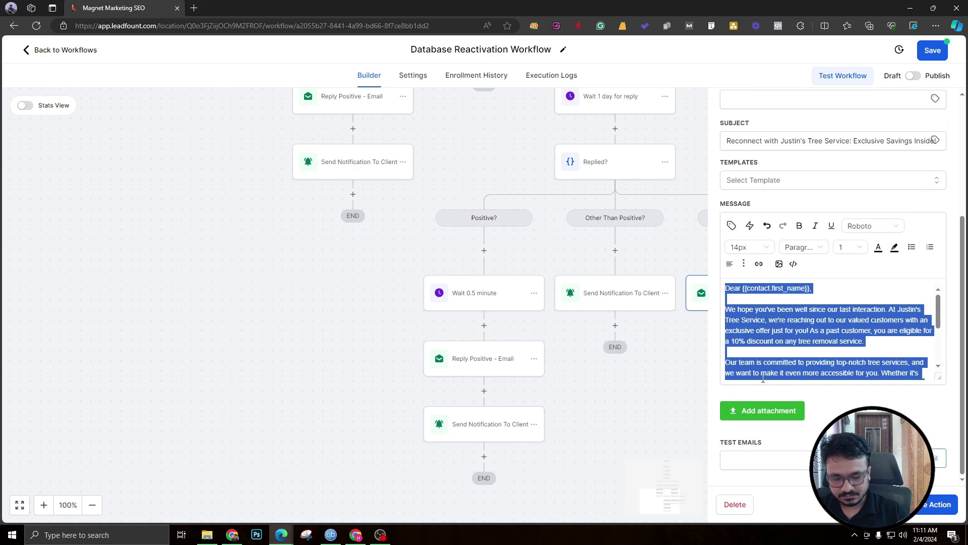
key("ctrl+v")
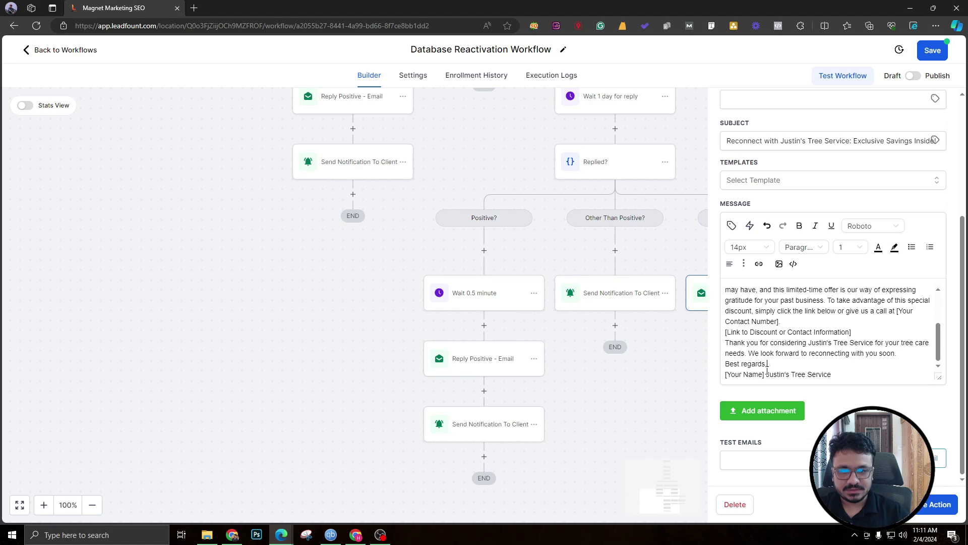
left_click_drag(766, 374, 725, 375)
key("BackSpace")
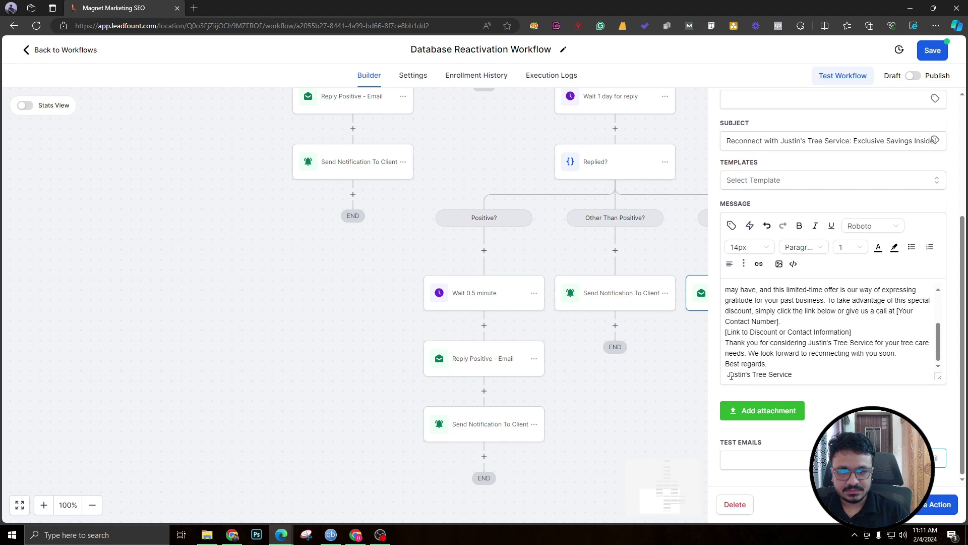
Add blank lines between the paragraphs and after the greeting.
scroll(727, 376, "up", 4)
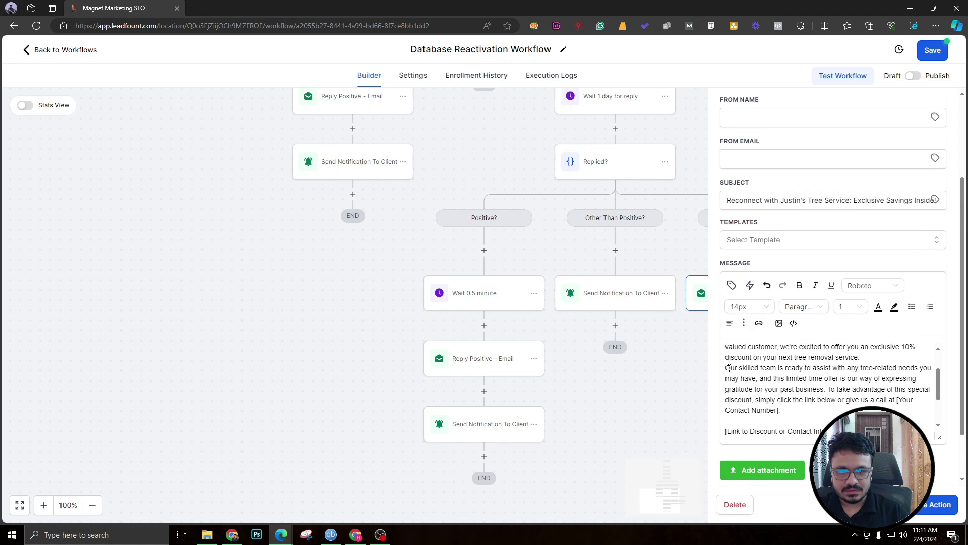
left_click(727, 368)
key("Return")
scroll(727, 375, "up", 2)
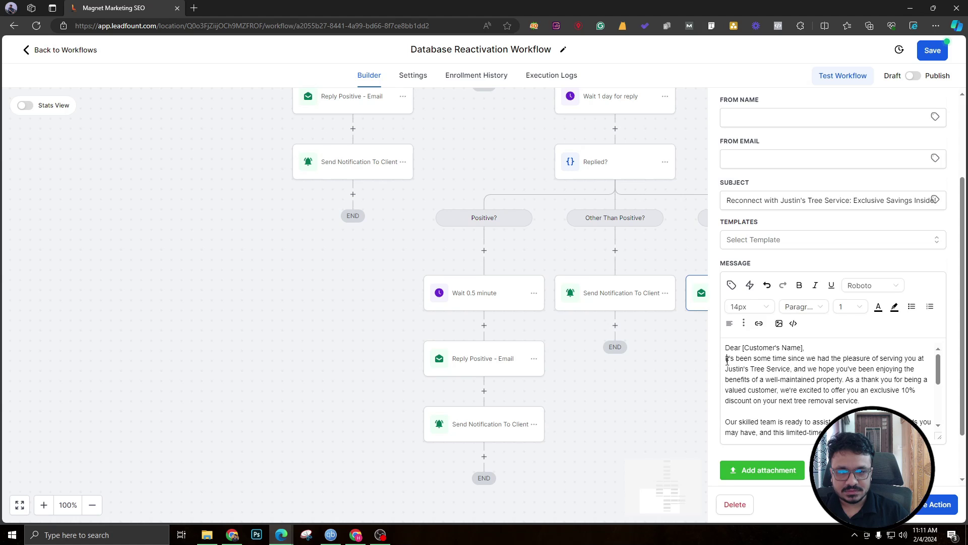
key("Return")
Replace [Customer's Name] with the Contact > First Name field and save Email 3.
left_click_drag(743, 348, 804, 347)
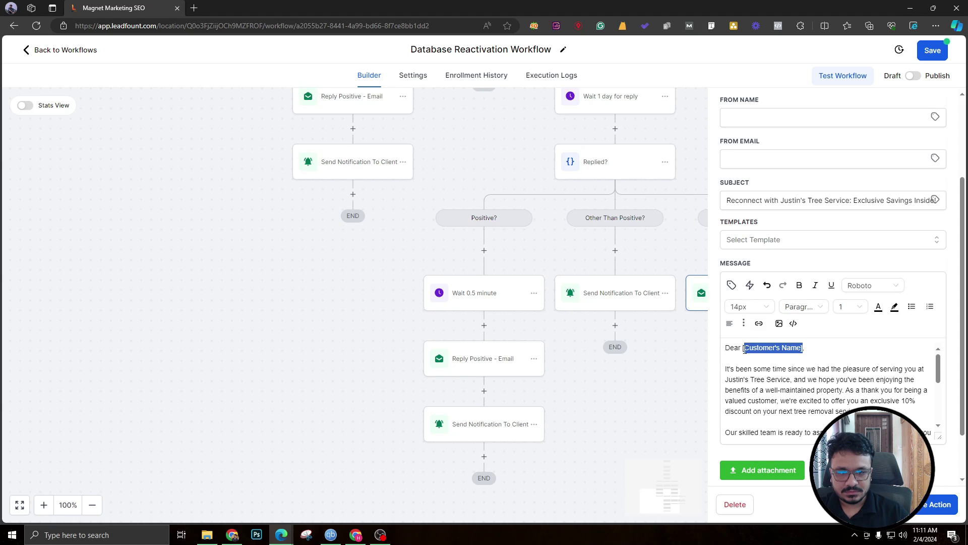
key("BackSpace")
left_click(732, 285)
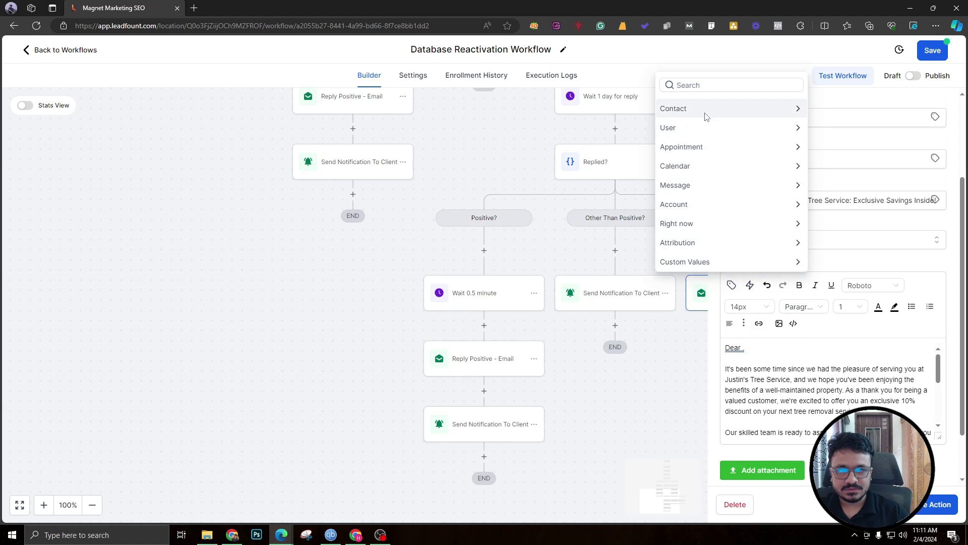
left_click(737, 109)
left_click(730, 86)
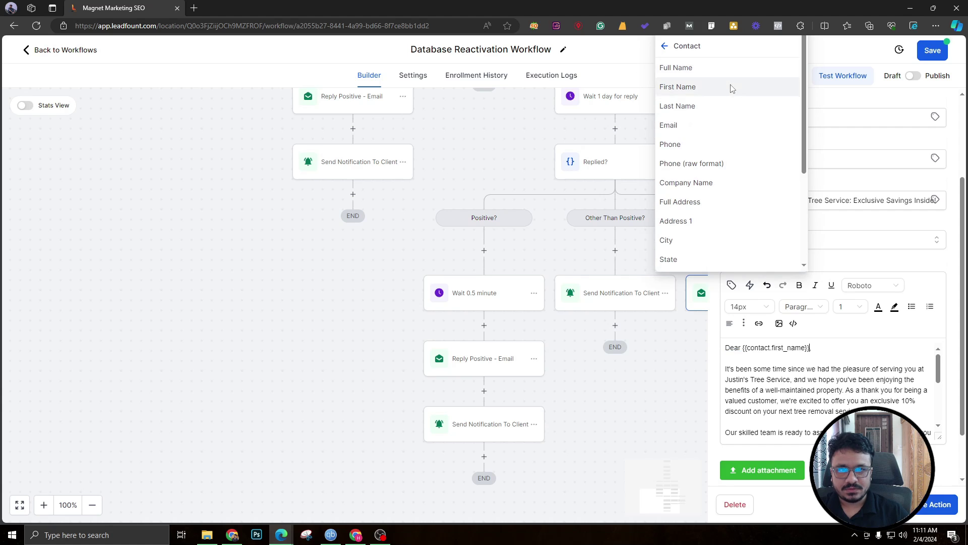
left_click(926, 507)
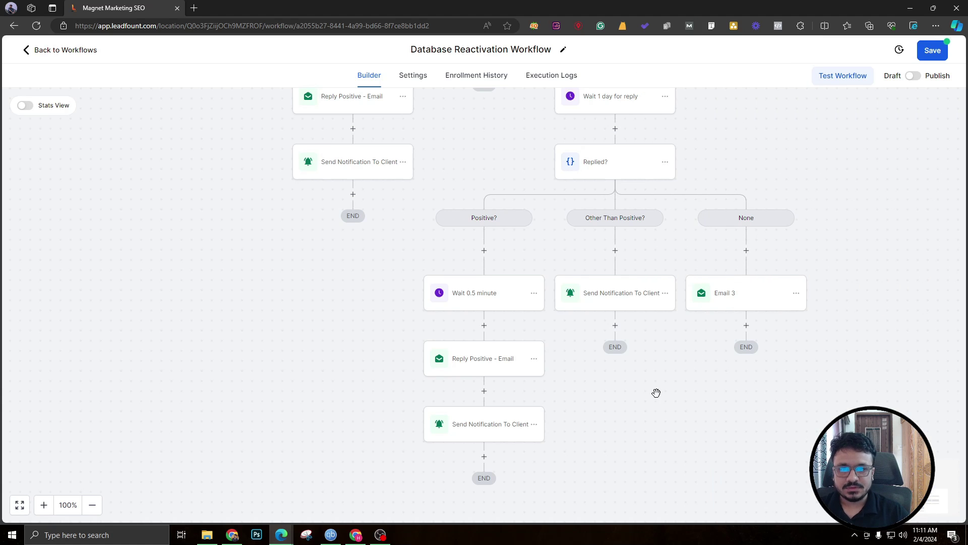
Save the workflow, then copy all actions from the Wait 1 day step under Email 3.
left_click(930, 57)
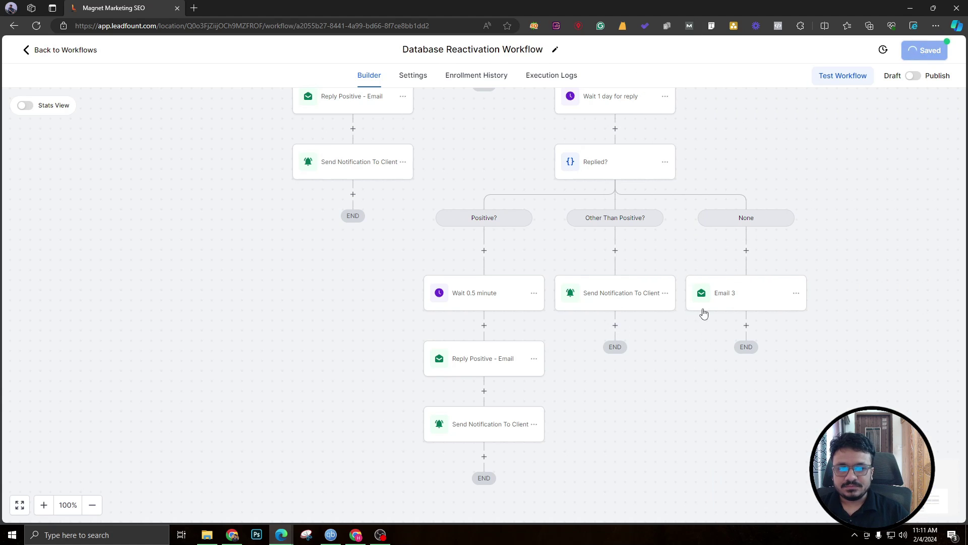
scroll(704, 317, "up", 2)
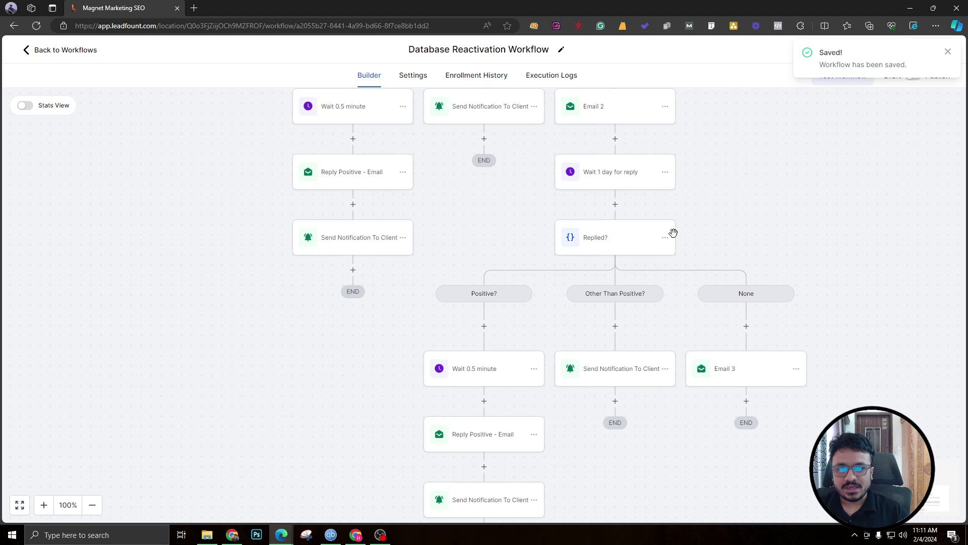
left_click(665, 172)
mouse_move(699, 217)
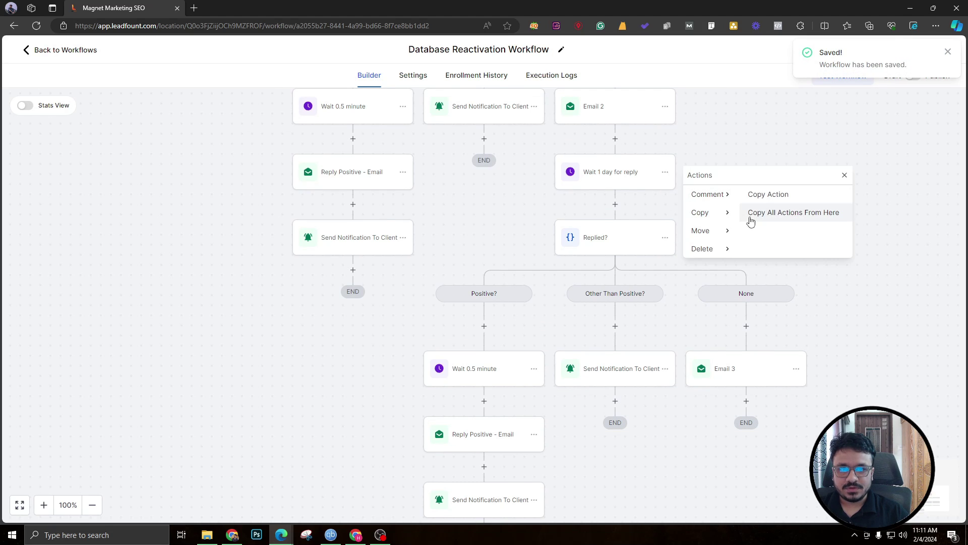
left_click(777, 213)
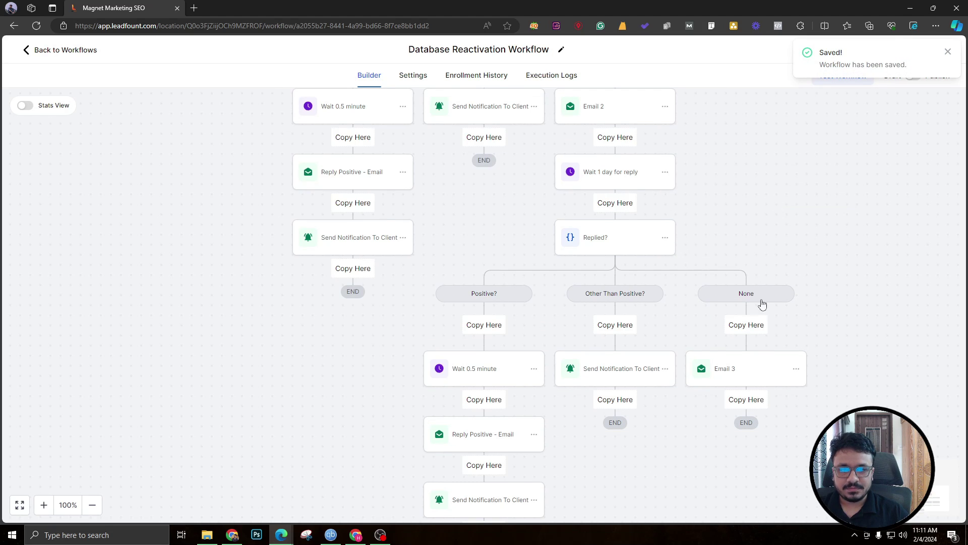
scroll(741, 363, "down", 1)
left_click(746, 349)
Set the newly pasted wait to watch replies to Email 3 and save it.
scroll(727, 332, "down", 1)
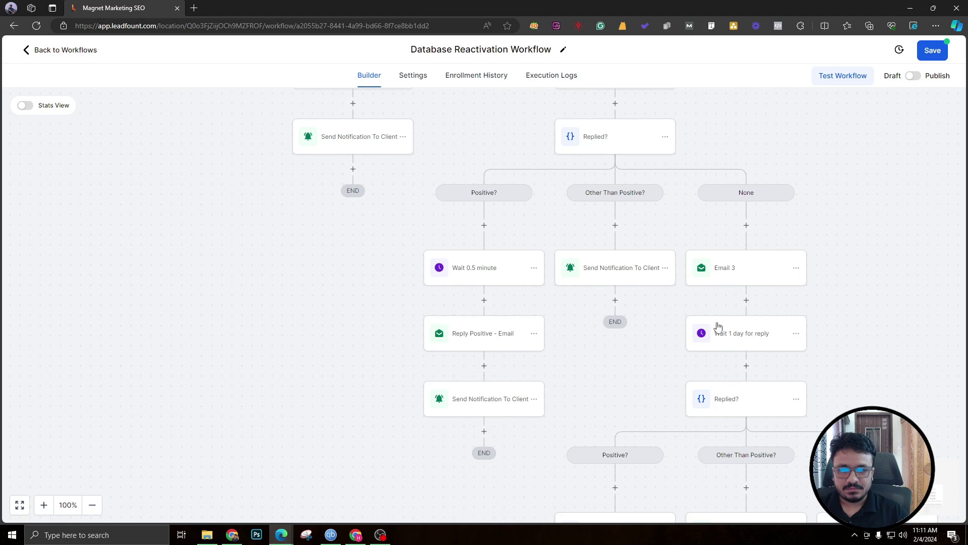
left_click(740, 338)
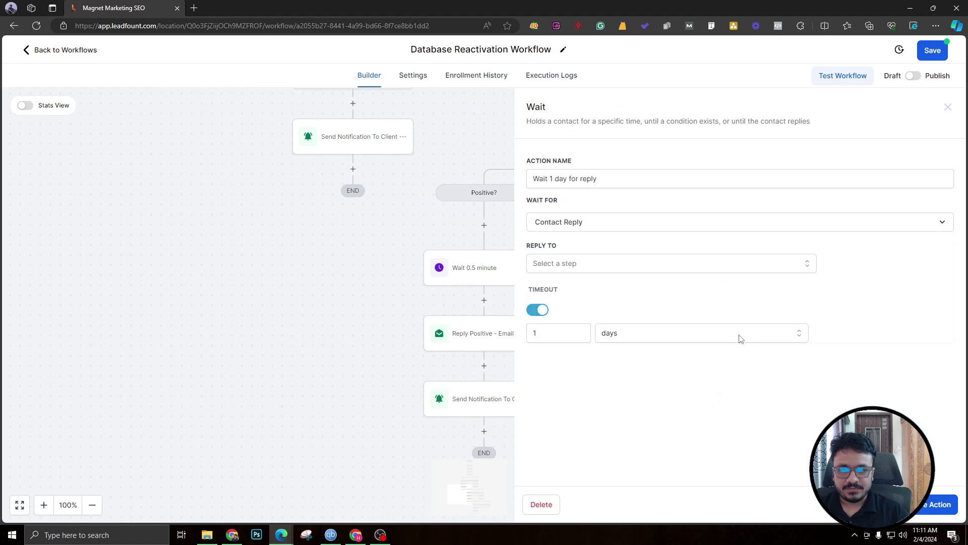
left_click(568, 265)
left_click(552, 326)
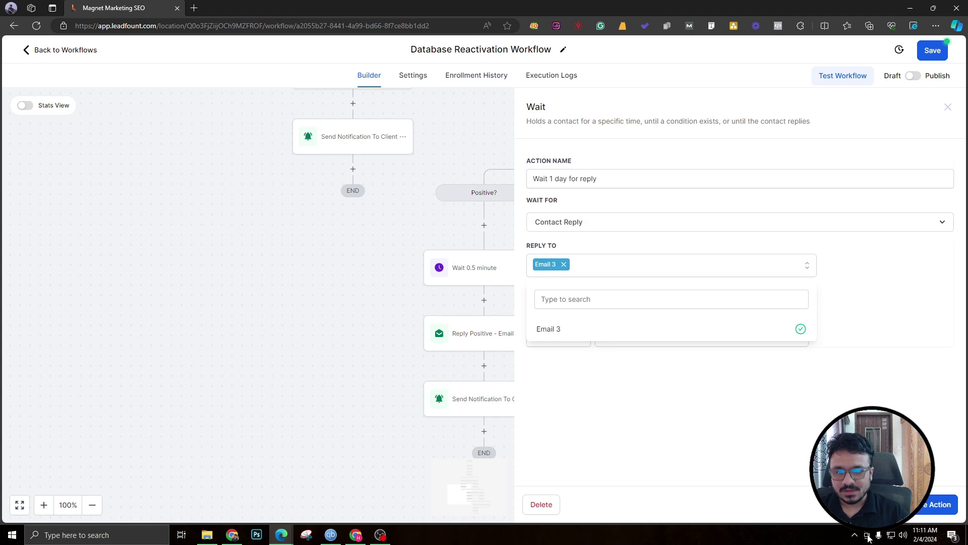
left_click(940, 503)
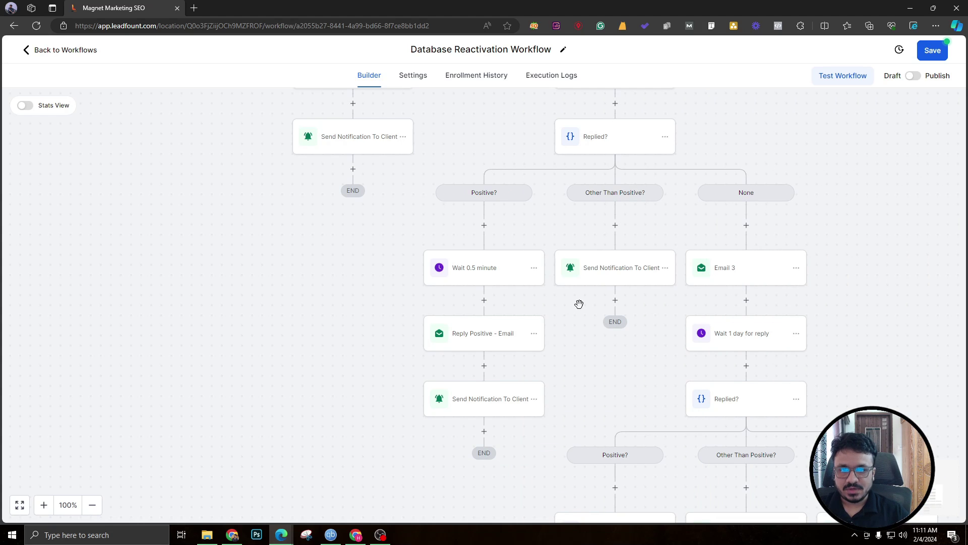
scroll(608, 375, "down", 2)
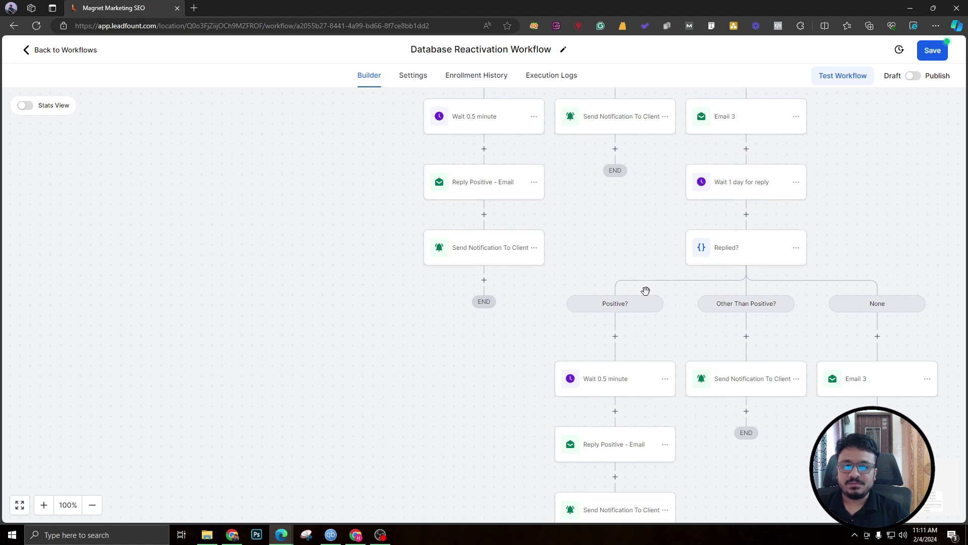
scroll(603, 325, "down", 1)
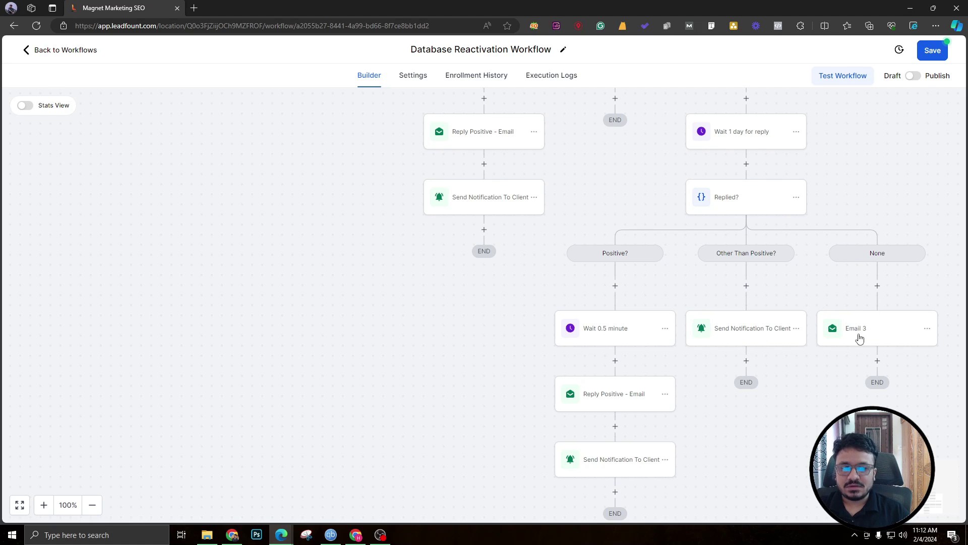
Rename the nested copy of Email 3 to Email 4 and save it.
left_click(866, 329)
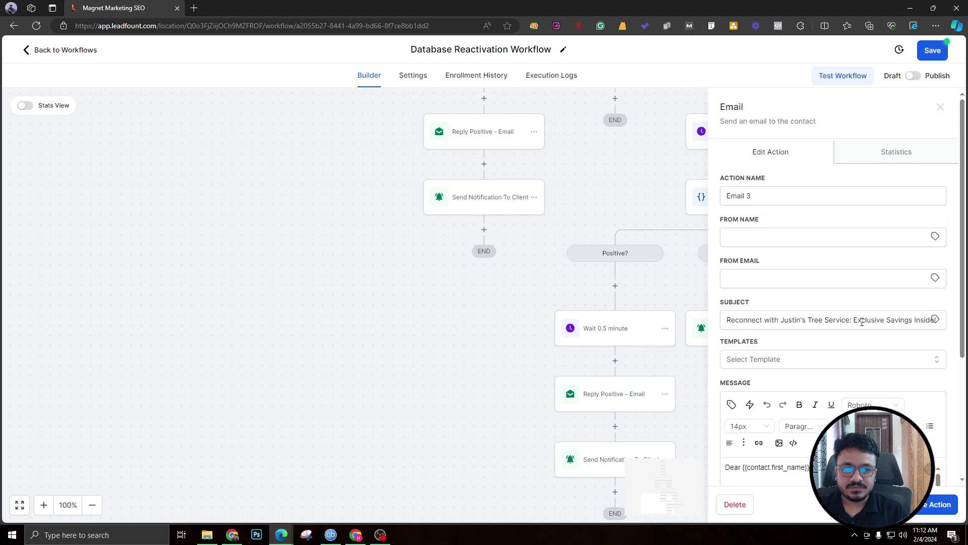
left_click(748, 194)
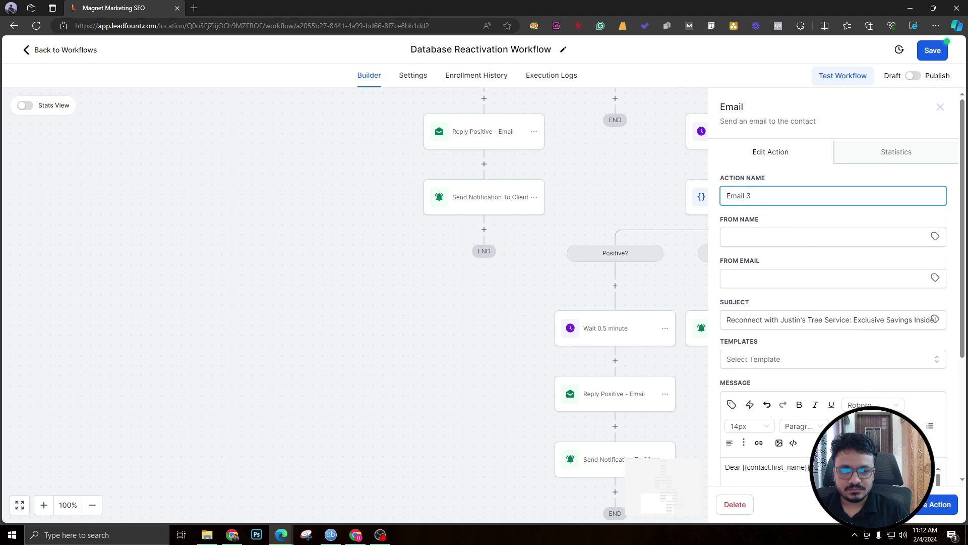
left_click(935, 504)
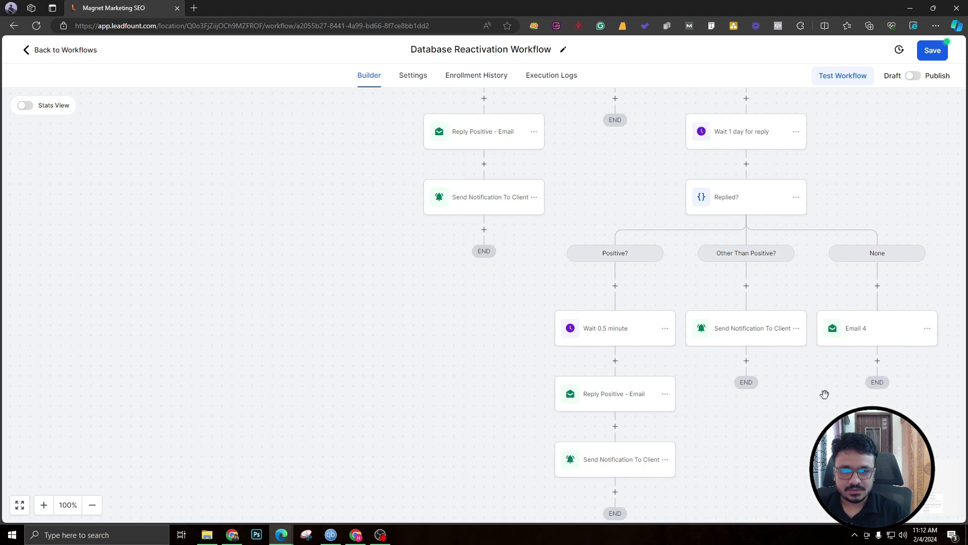
scroll(807, 297, "down", 2)
scroll(739, 186, "up", 2)
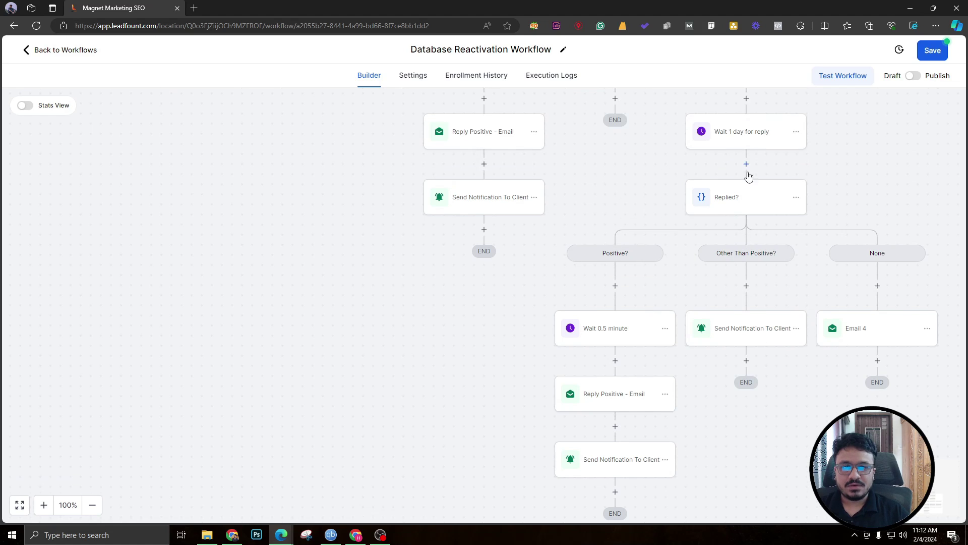
Copy all actions from the nested wait step and paste them under Email 4.
left_click(796, 132)
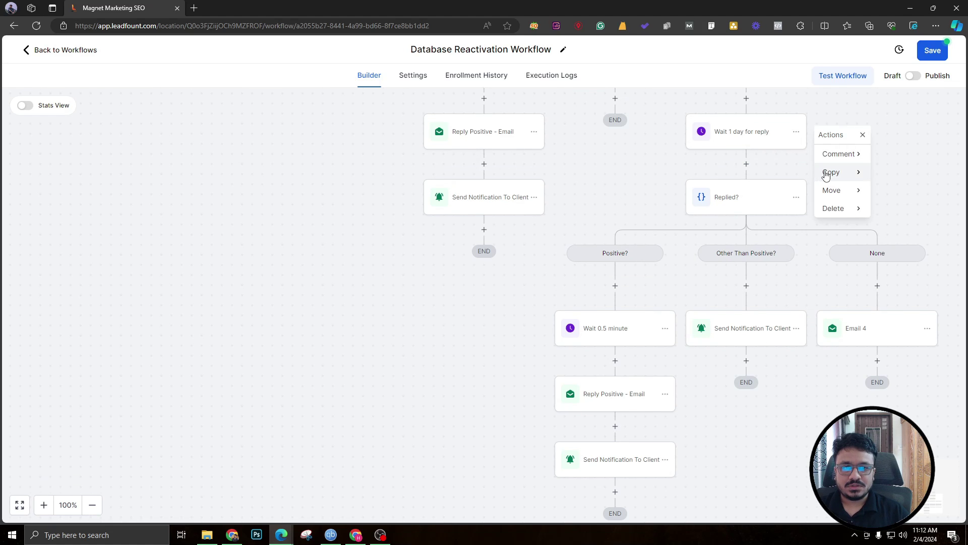
mouse_move(827, 174)
left_click(893, 171)
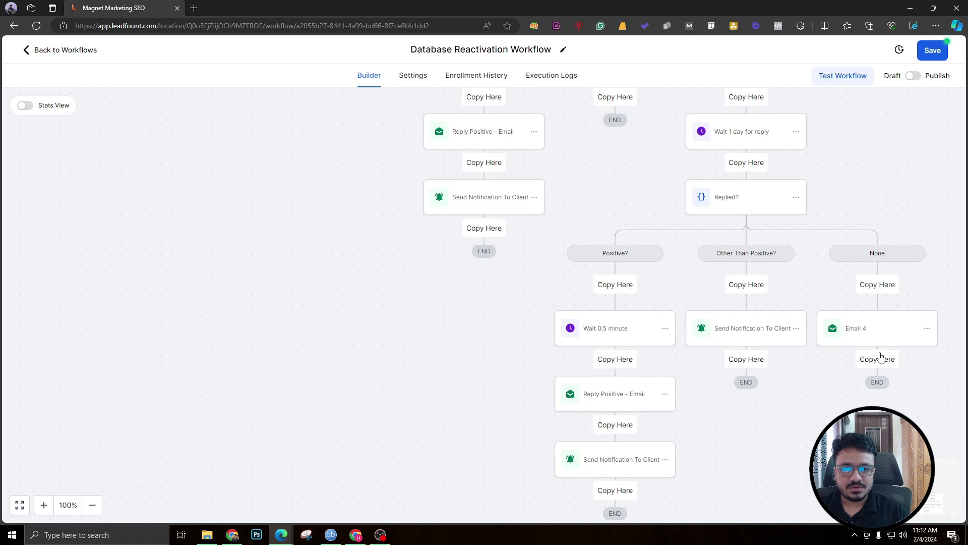
left_click(883, 361)
scroll(882, 368, "down", 2)
Point the wait under Email 4 at replies to Email 4 and save it.
left_click(872, 291)
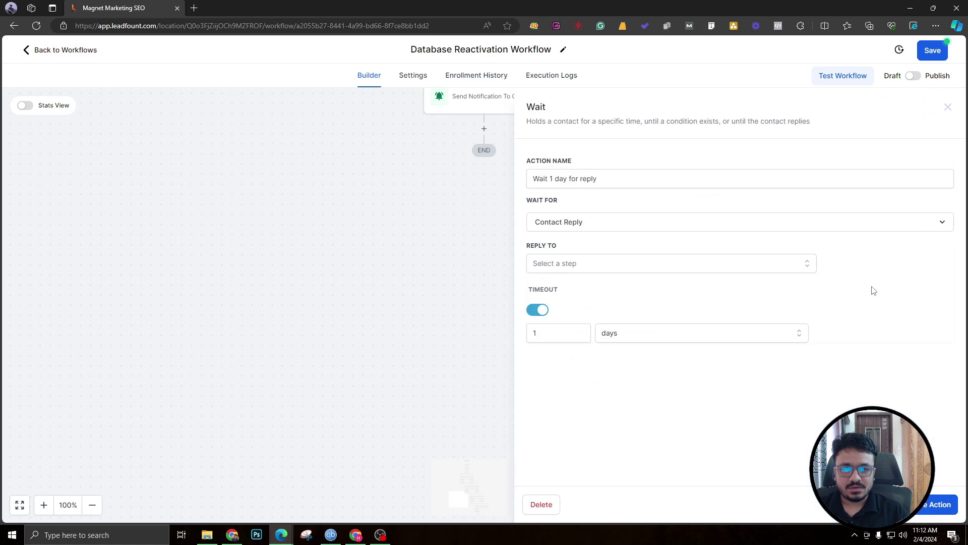
left_click(569, 263)
left_click(569, 325)
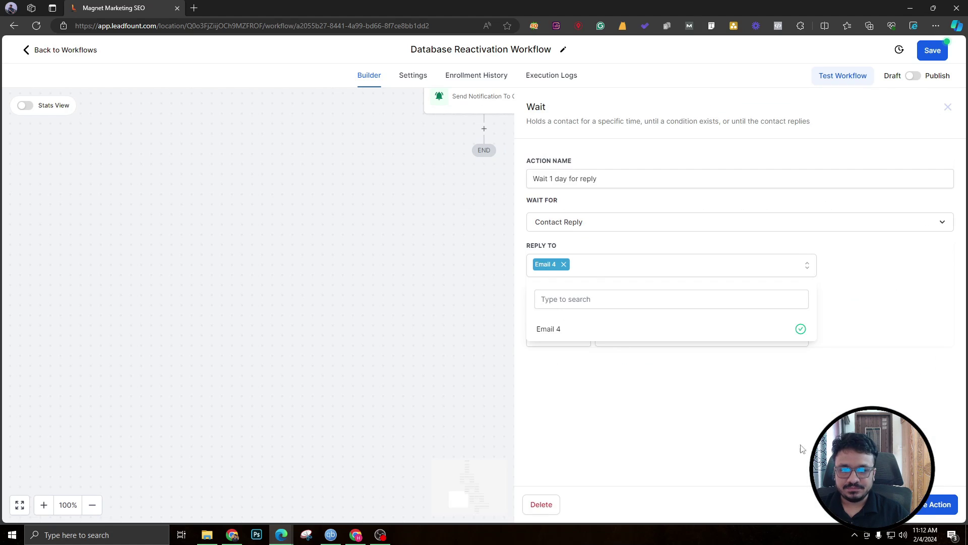
left_click(949, 507)
scroll(828, 300, "down", 1)
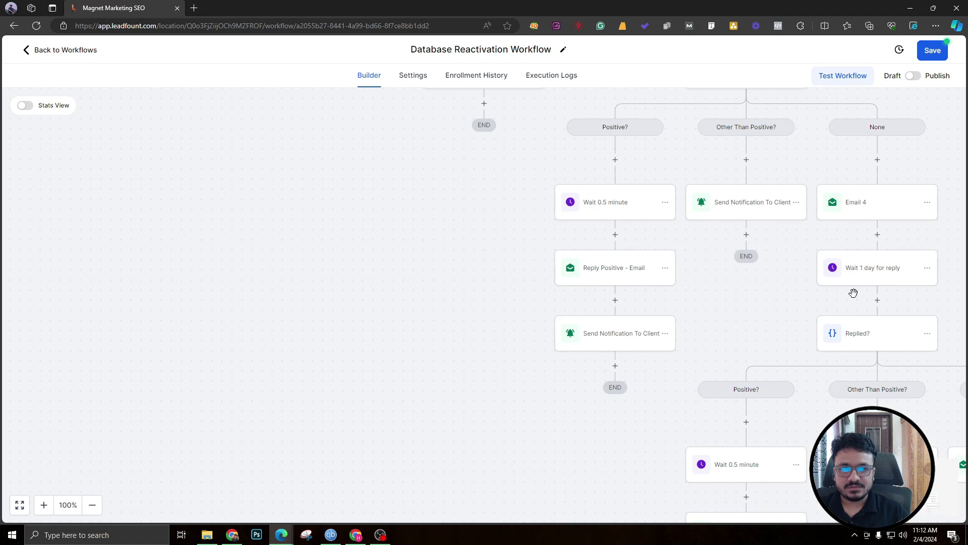
scroll(480, 458, "right", 5)
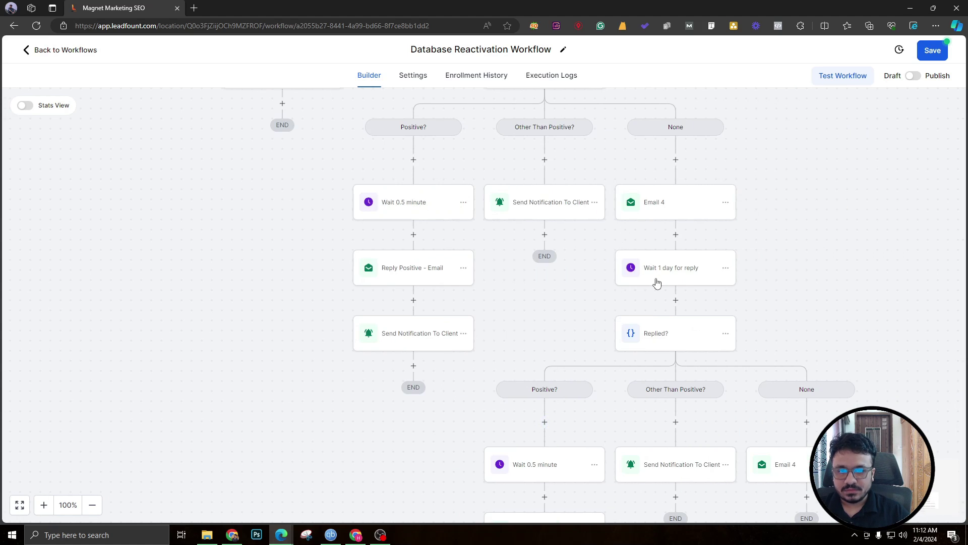
scroll(657, 283, "down", 2)
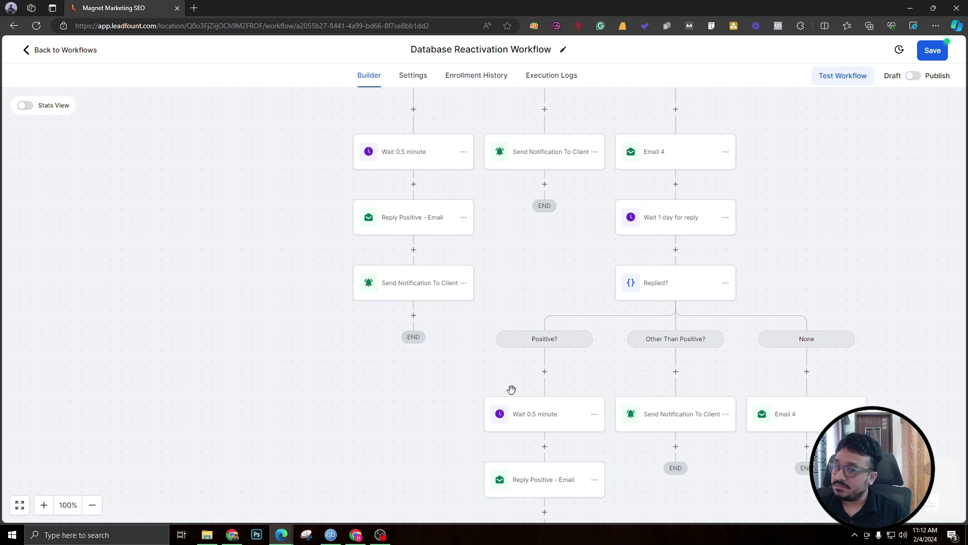
scroll(510, 413, "down", 2)
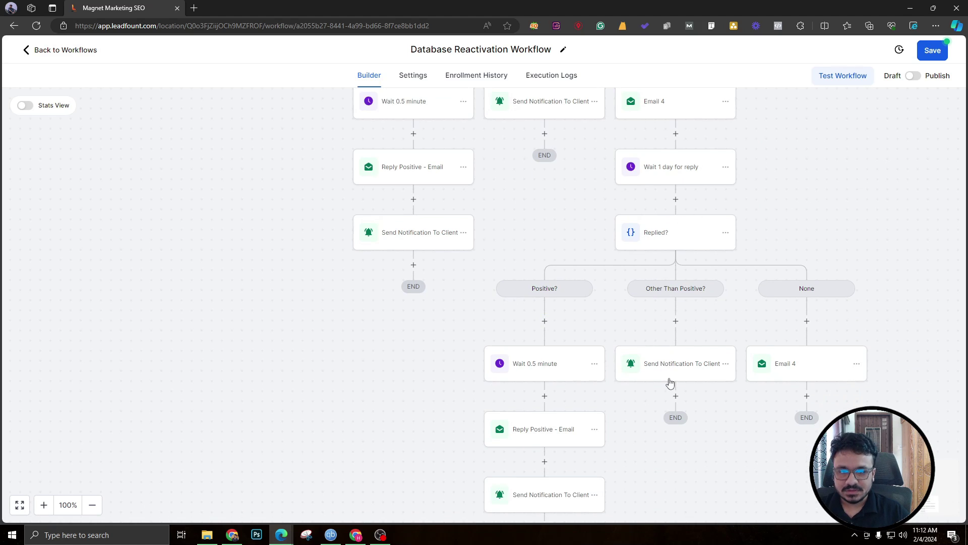
Delete the extra Email 4 step from the innermost None branch and save the workflow.
left_click(856, 364)
mouse_move(908, 422)
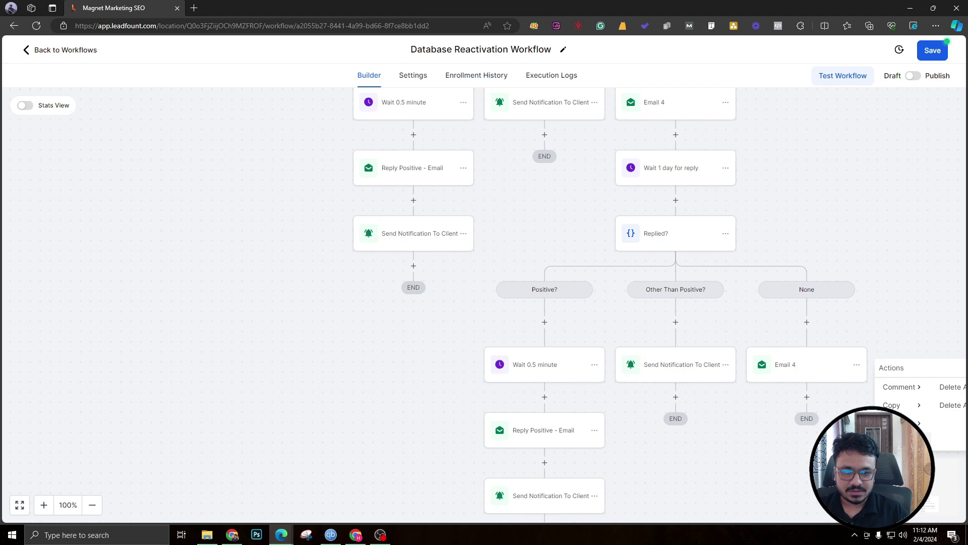
left_click(951, 393)
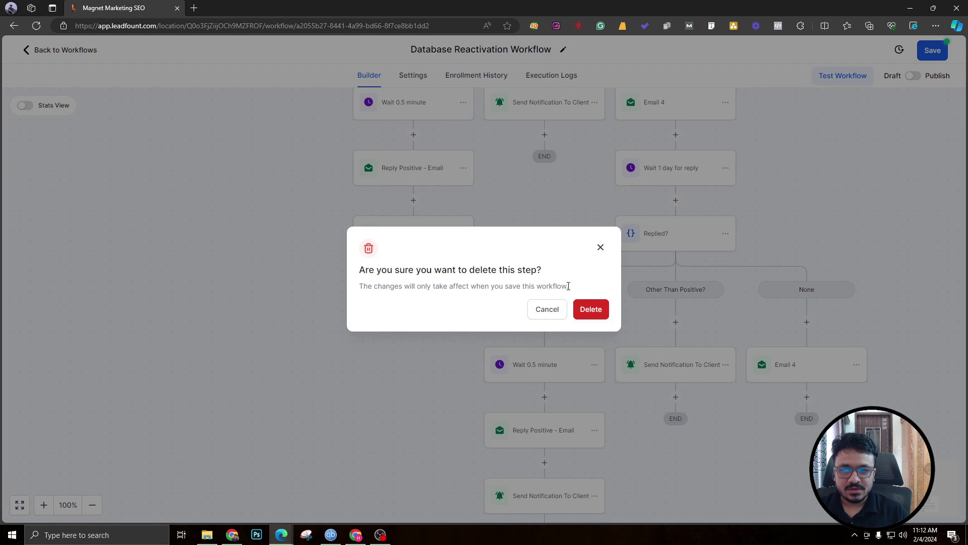
left_click(588, 307)
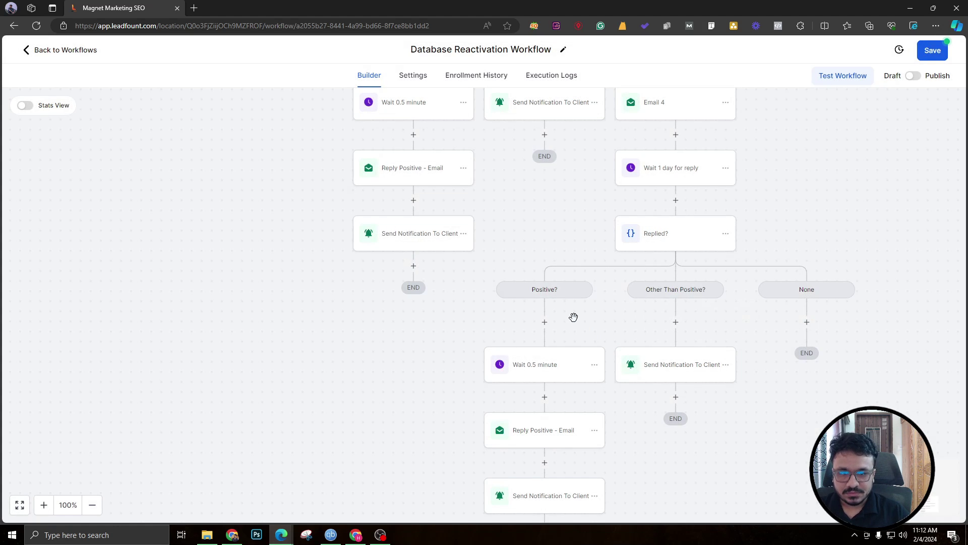
left_click(931, 59)
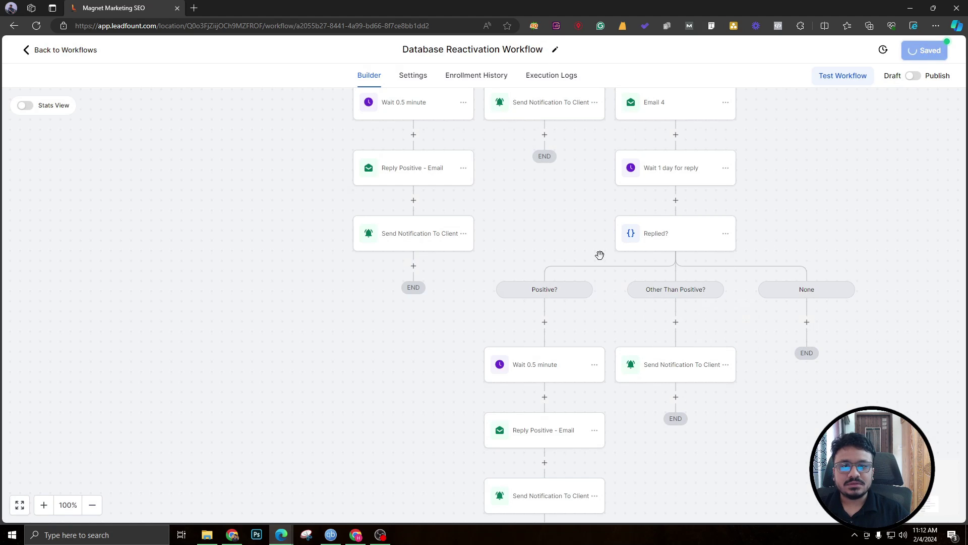
Pan around the saved workflow to inspect its final branches.
scroll(552, 290, "up", 3)
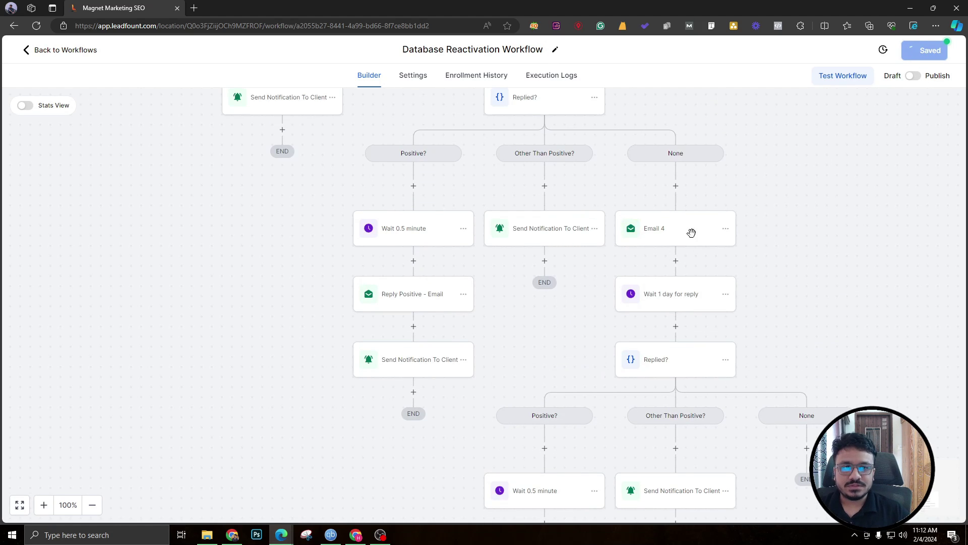
scroll(785, 286, "down", 3)
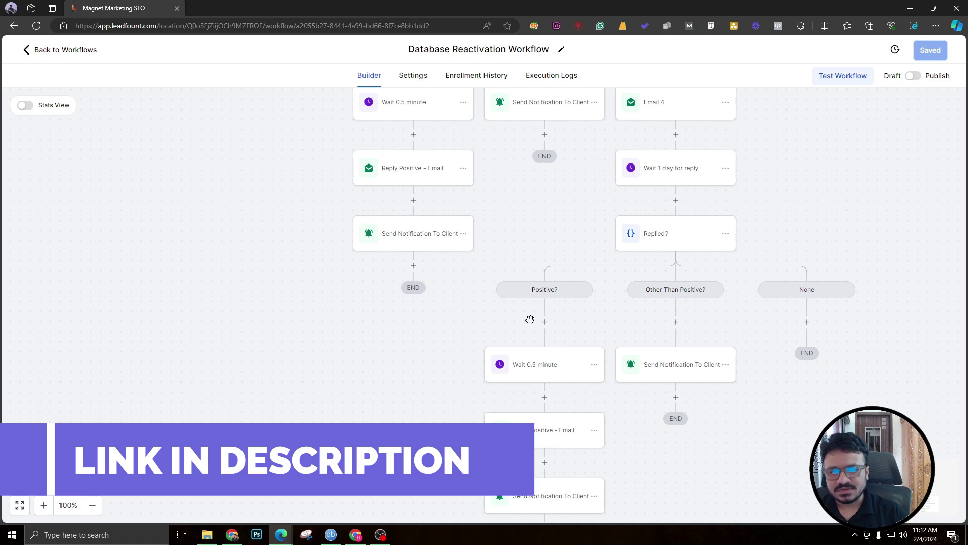
scroll(532, 321, "down", 2)
scroll(532, 320, "right", 5)
scroll(514, 329, "right", 3)
scroll(517, 329, "up", 10)
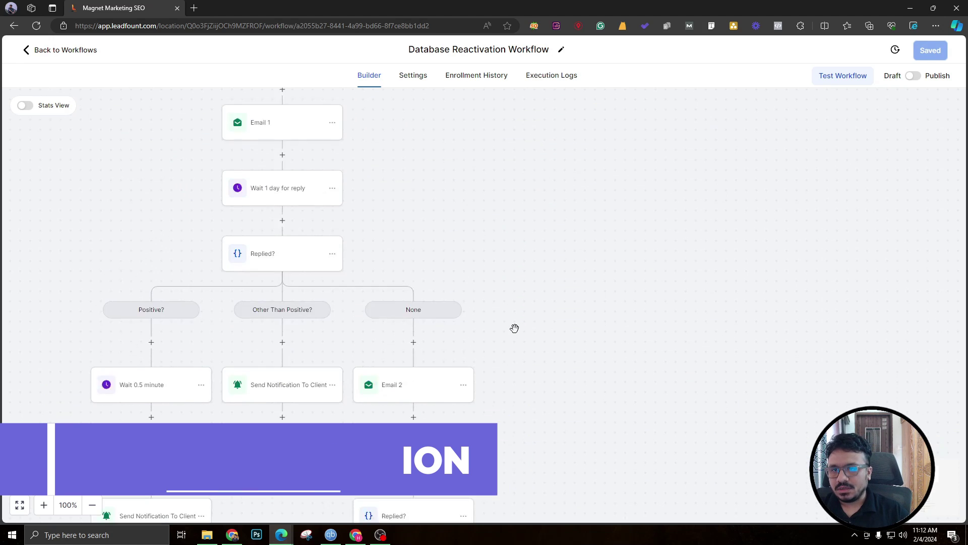
scroll(519, 328, "down", 3)
scroll(519, 327, "right", 1)
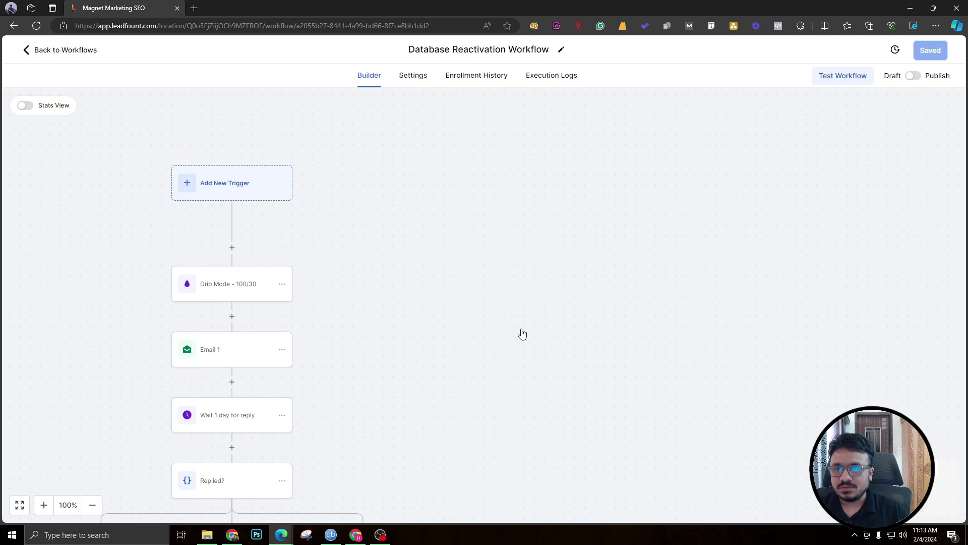
scroll(519, 327, "left", 4)
scroll(521, 328, "down", 2)
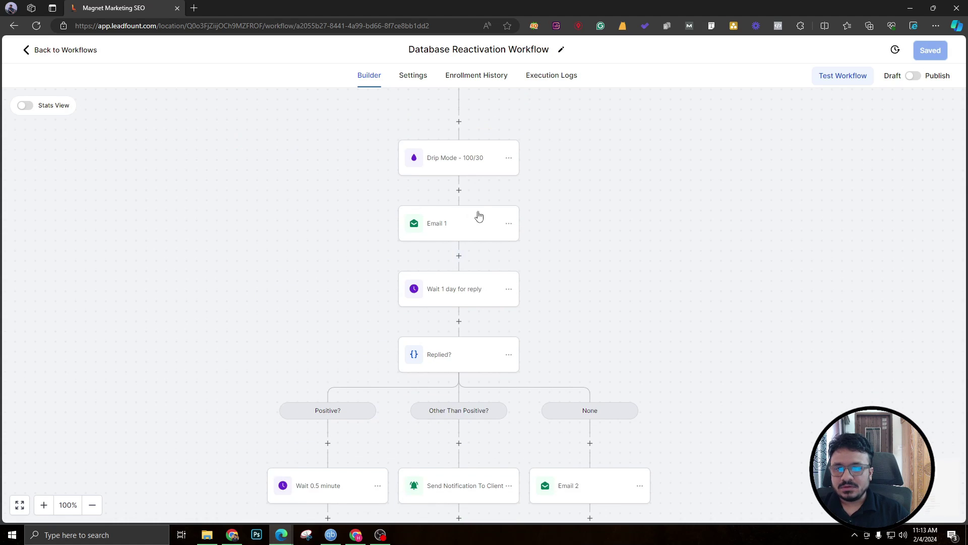
scroll(444, 225, "down", 7)
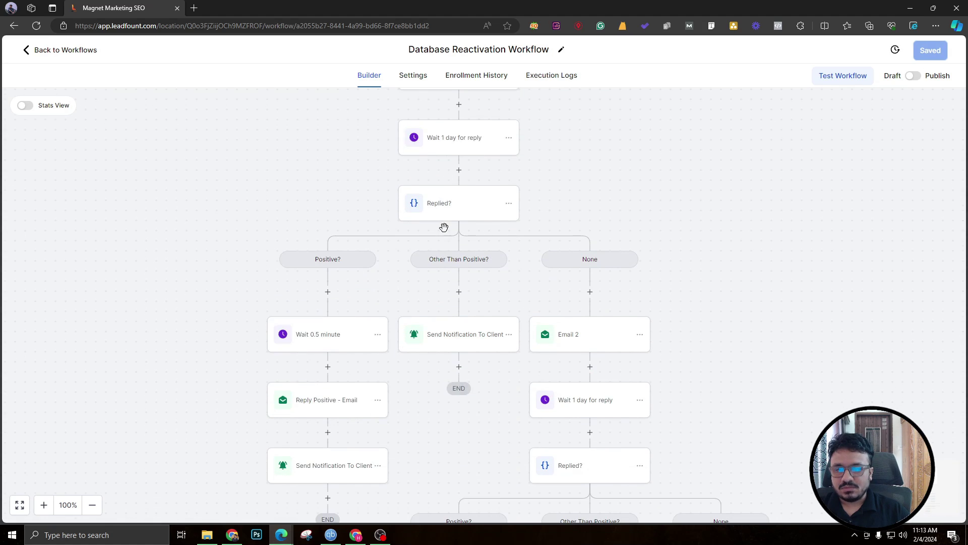
scroll(611, 349, "right", 3)
scroll(614, 339, "up", 12)
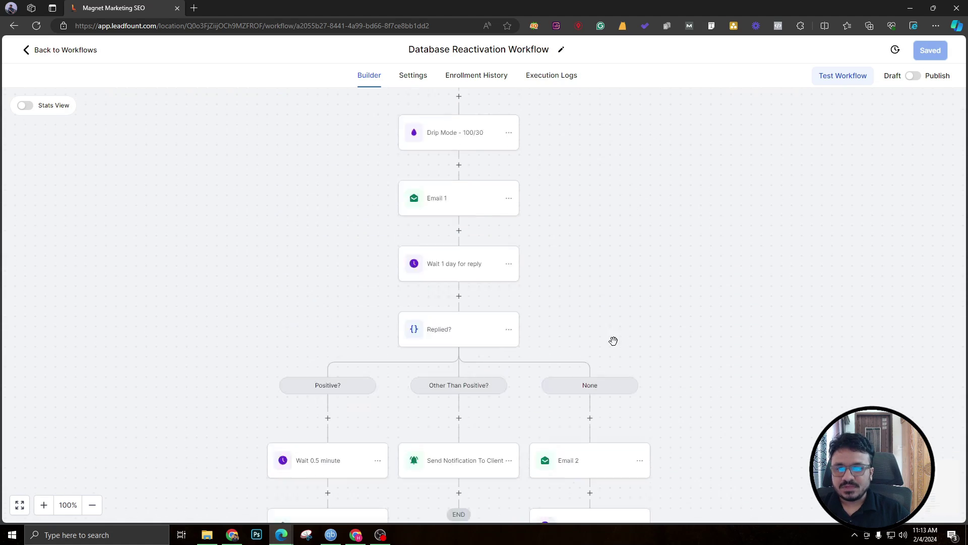
Copy the Drip Mode - 100/30 step and paste it above Email 2 in the None branch.
left_click(509, 283)
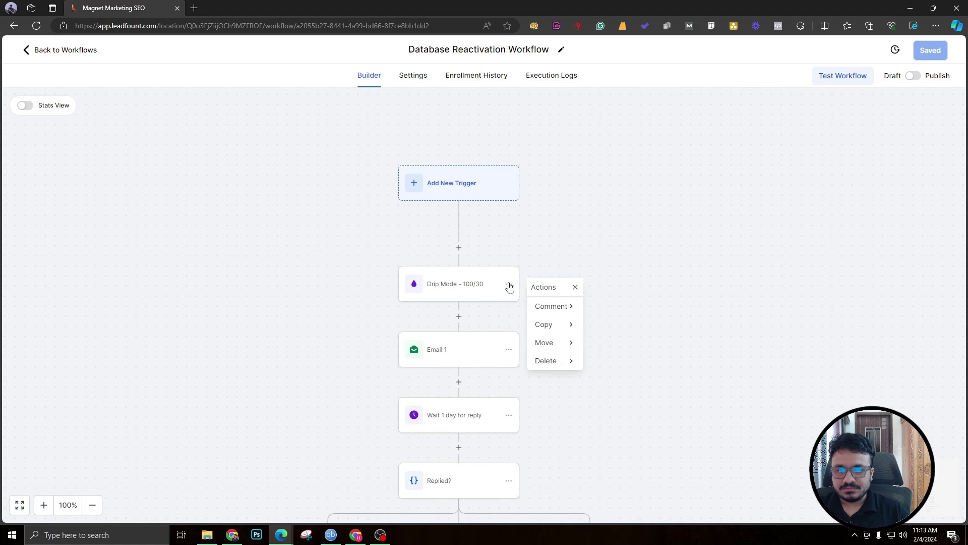
mouse_move(569, 326)
left_click(635, 307)
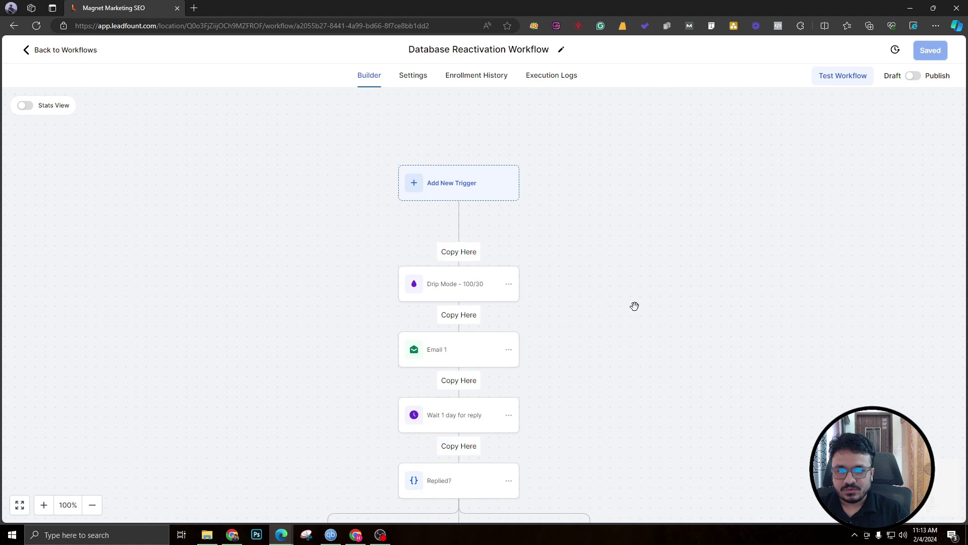
scroll(628, 306, "down", 5)
left_click(590, 266)
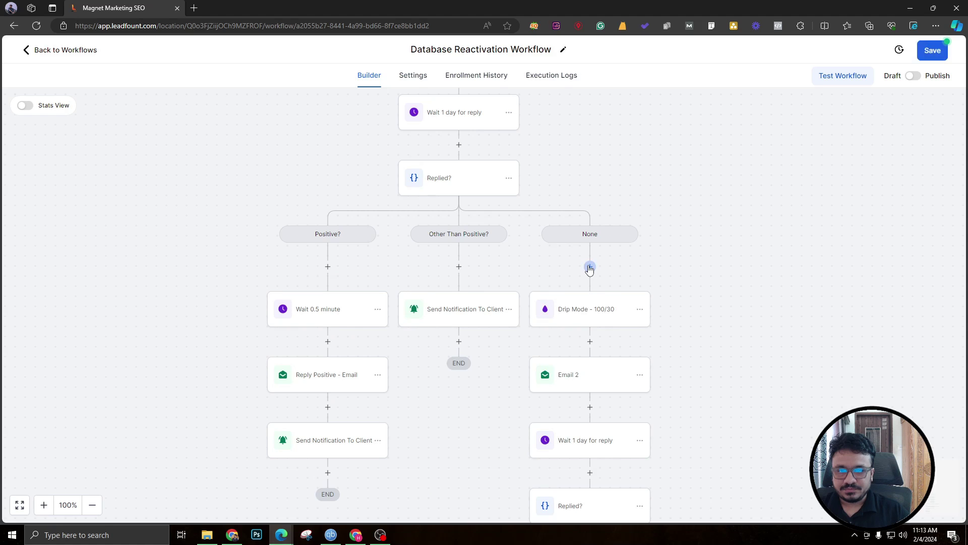
Paste another copy of Drip Mode - 100/30 above Email 3 in the next None branch.
scroll(601, 285, "down", 2)
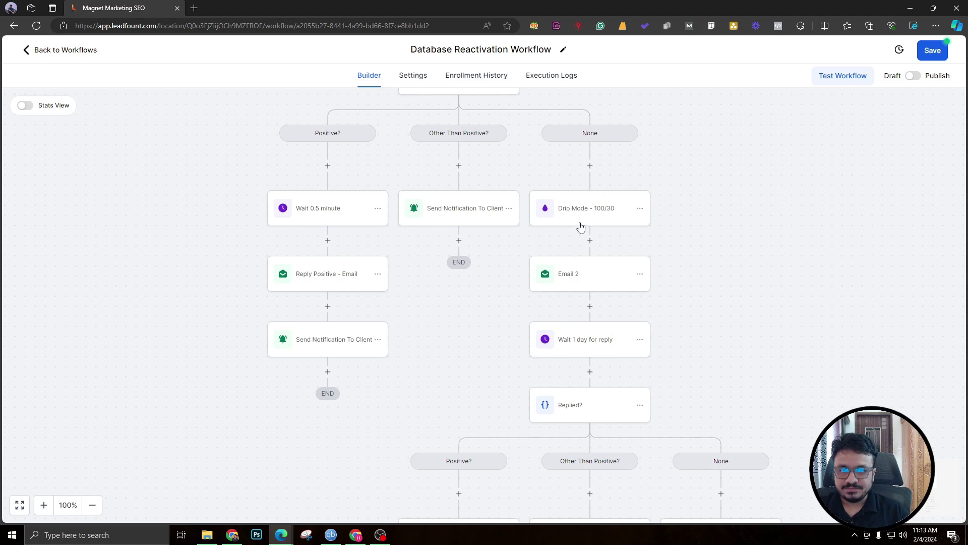
scroll(565, 223, "down", 2)
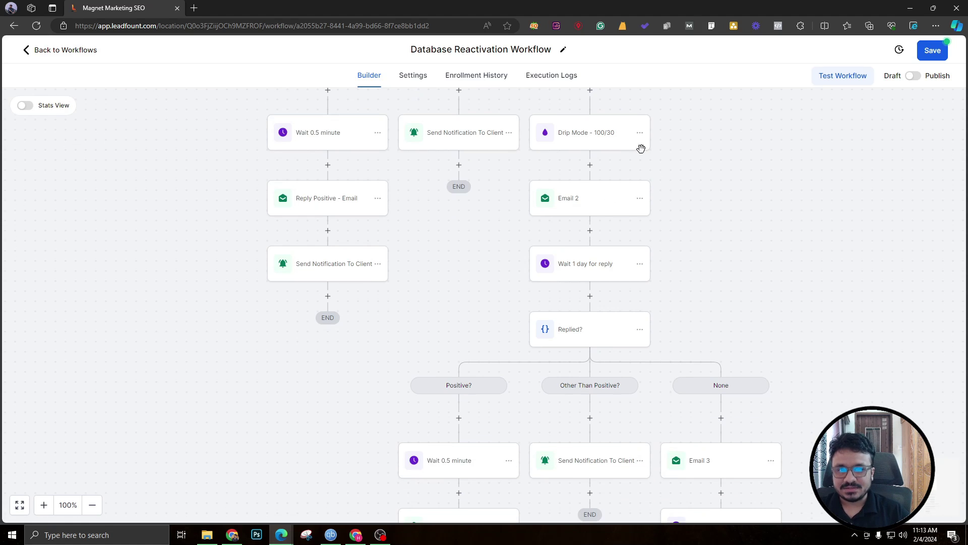
left_click(641, 133)
mouse_move(675, 173)
left_click(729, 172)
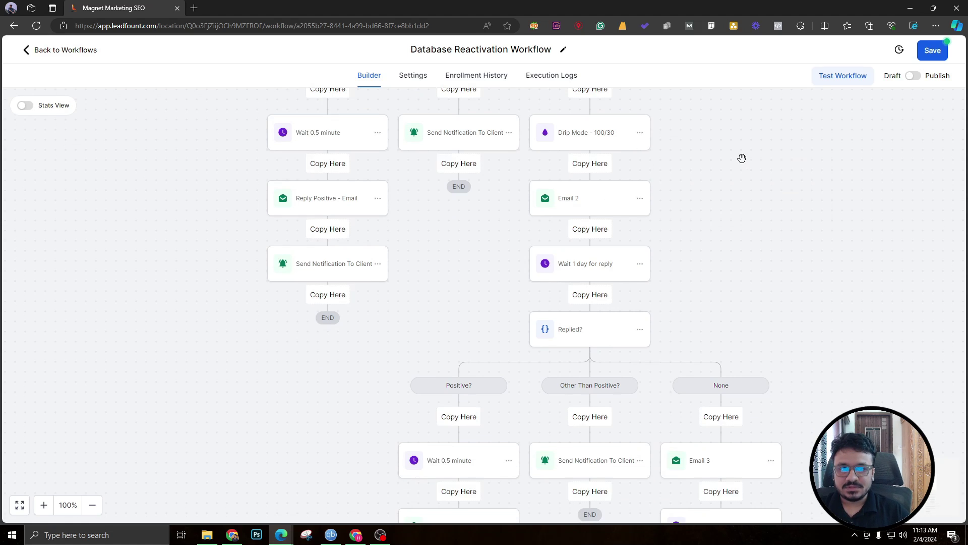
scroll(711, 177, "down", 4)
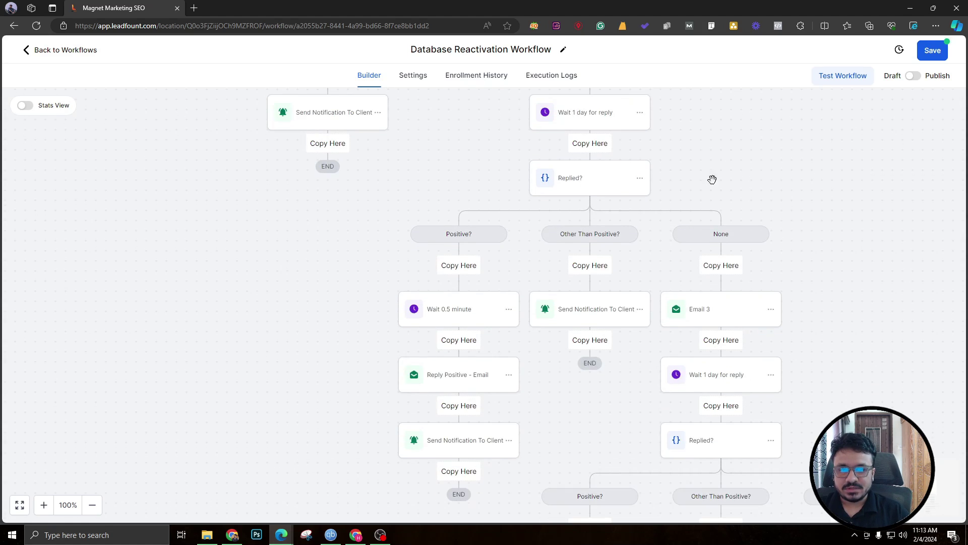
left_click(721, 266)
Add a third Drip Mode - 100/30 copy above Email 4 in the last None branch.
scroll(722, 260, "down", 4)
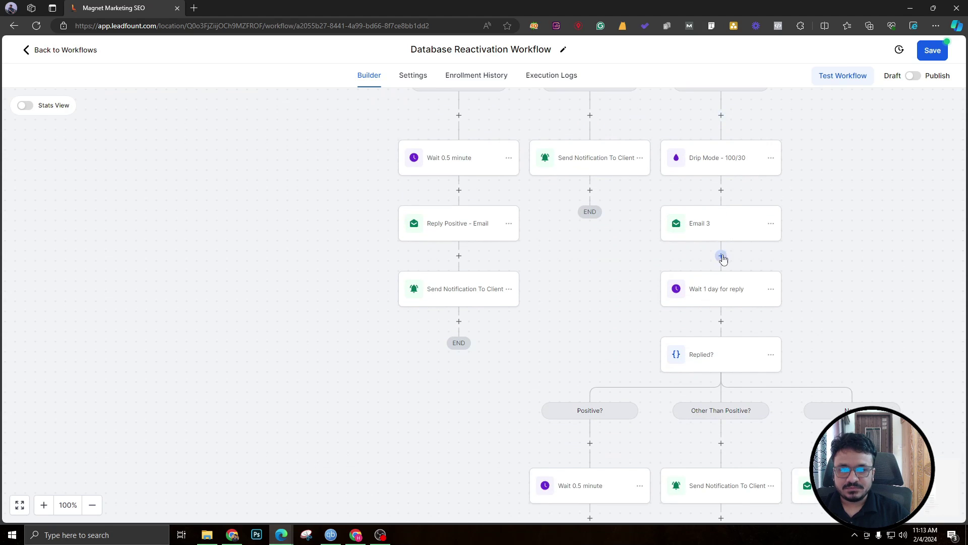
left_click(771, 158)
mouse_move(807, 199)
left_click(865, 186)
scroll(849, 227, "down", 5)
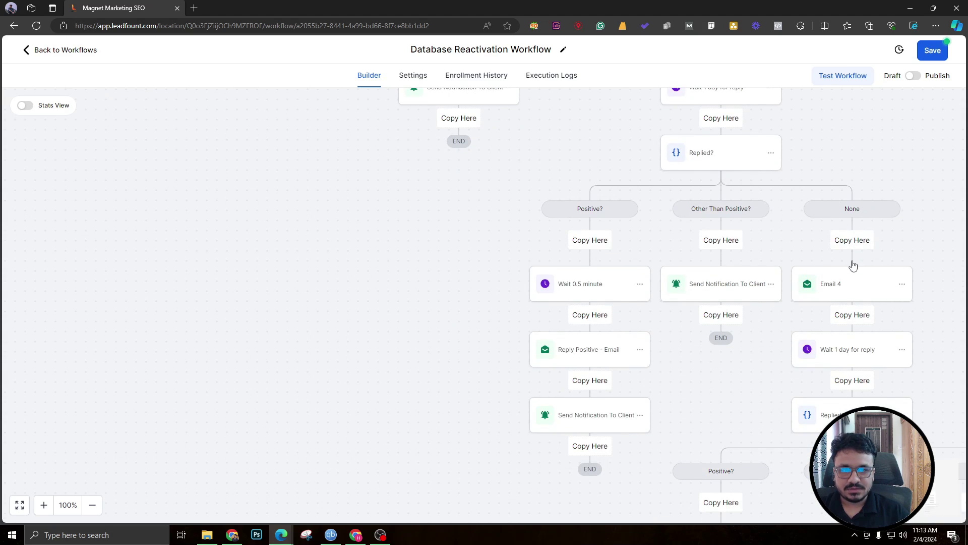
left_click(850, 241)
Review the updated branches and save the workflow.
scroll(499, 320, "up", 3)
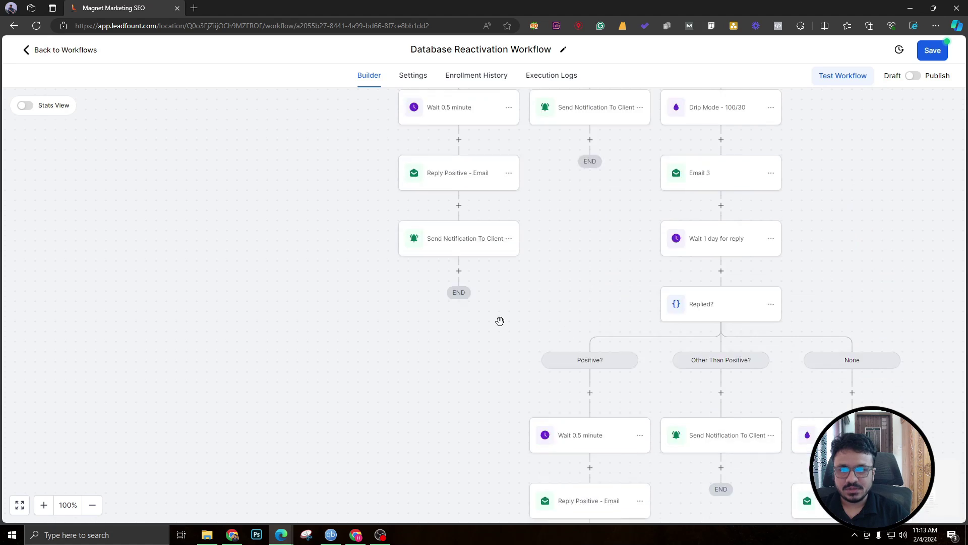
scroll(511, 297, "right", 3)
scroll(510, 296, "down", 2)
scroll(521, 300, "up", 5)
scroll(521, 300, "up", 10)
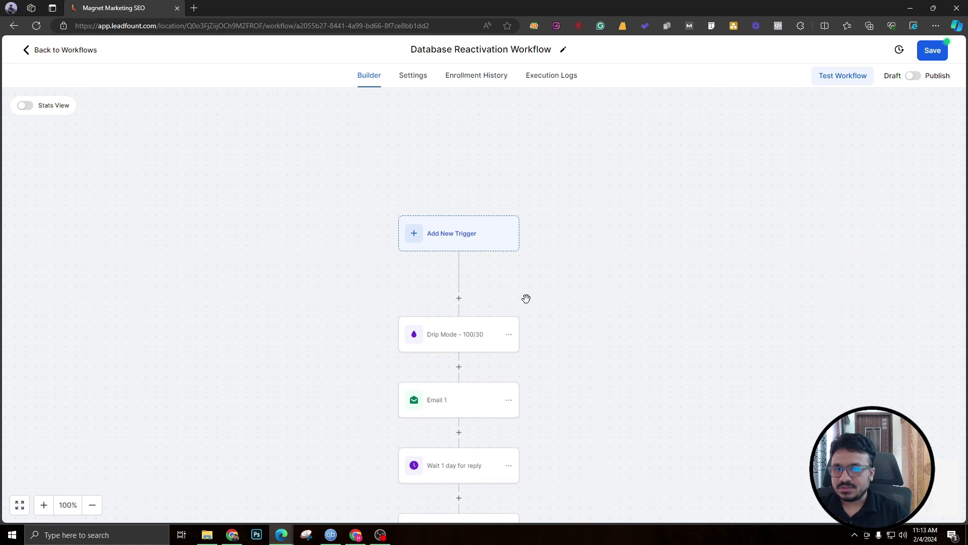
left_click(938, 54)
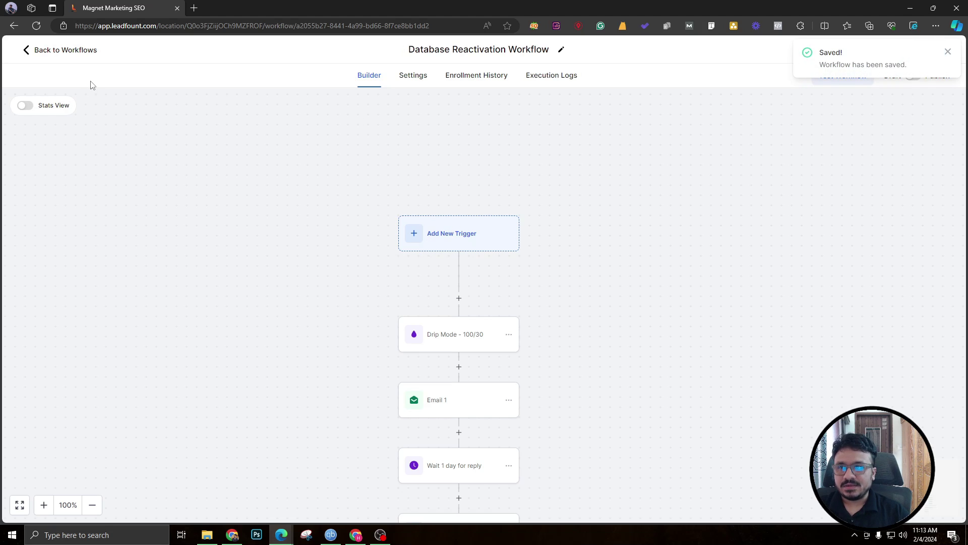
Dismiss the saved notice, switch the workflow from Draft to Publish, and save again.
left_click(948, 51)
left_click(913, 76)
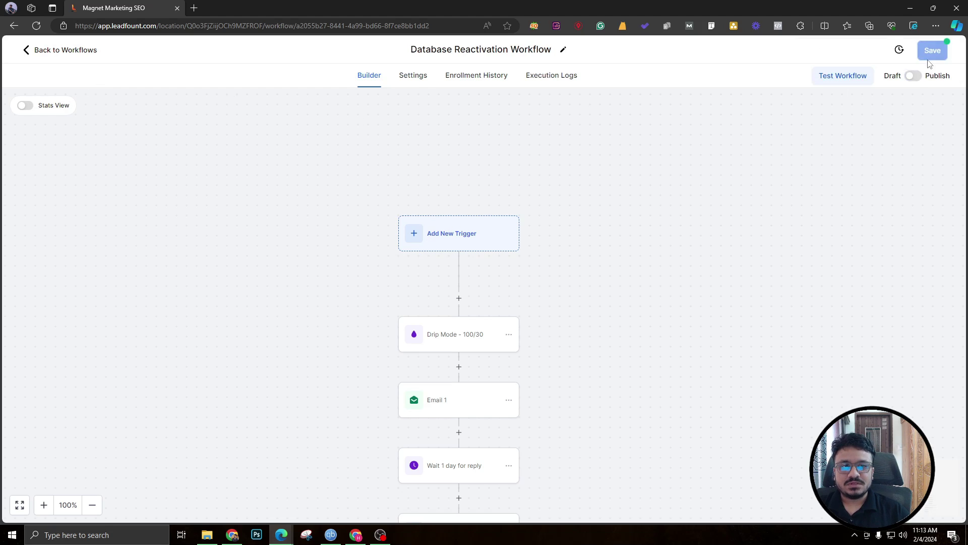
left_click(924, 50)
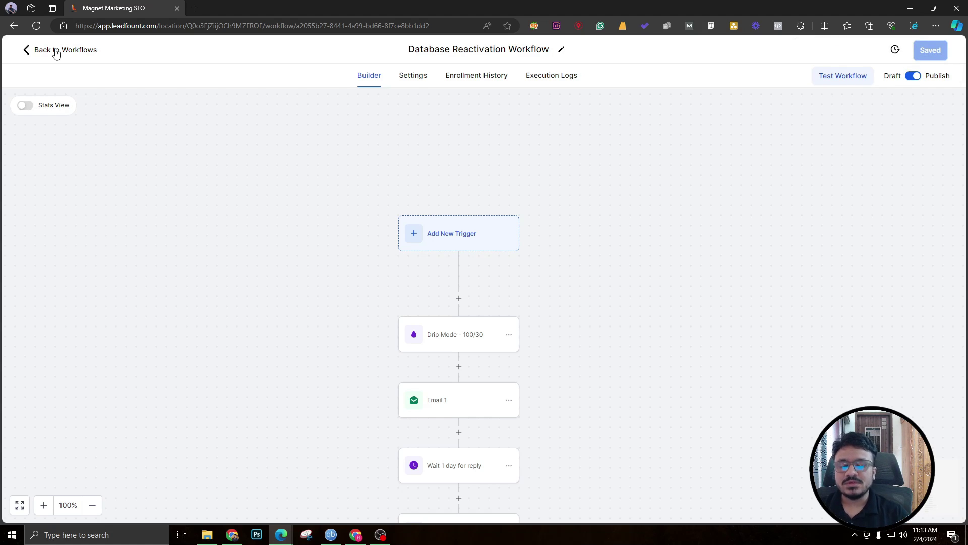
scroll(361, 194, "down", 8)
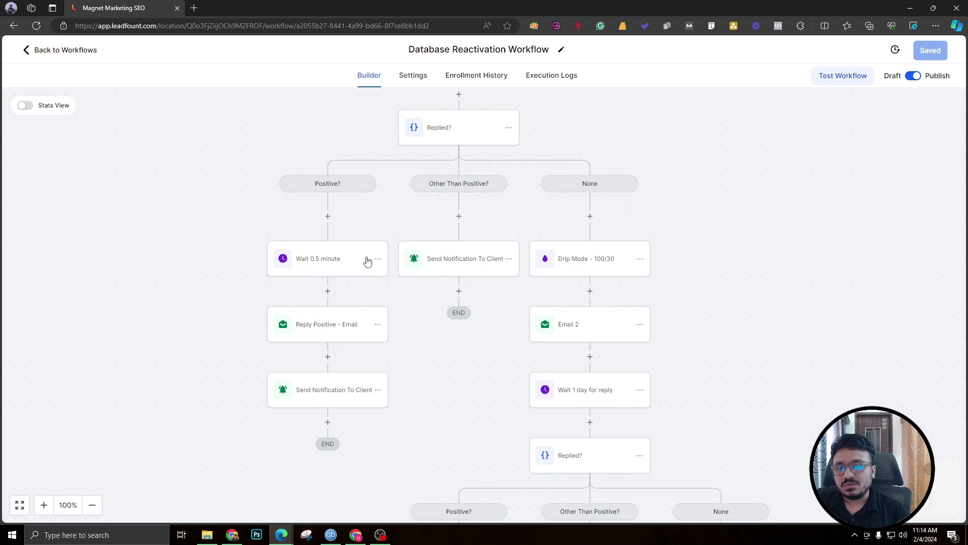
scroll(367, 259, "up", 6)
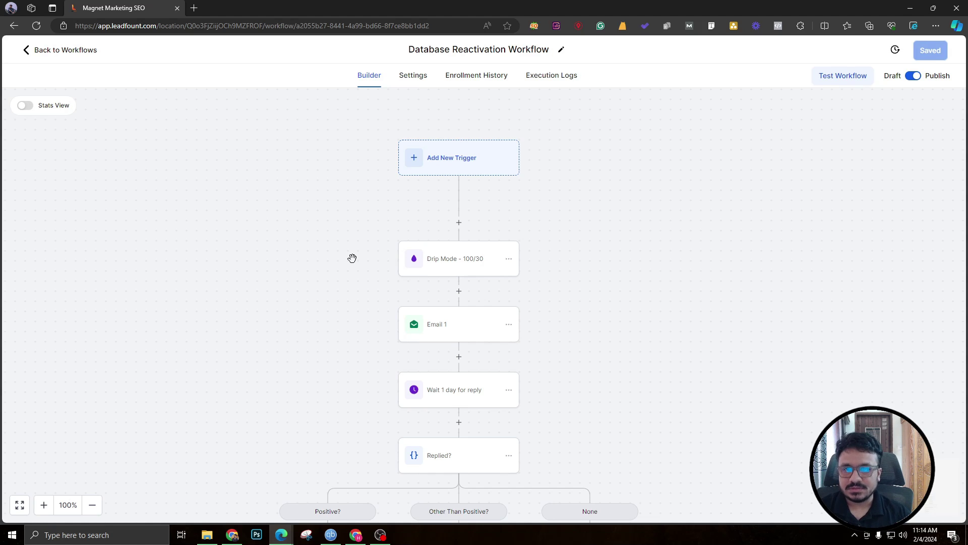
scroll(353, 255, "down", 2)
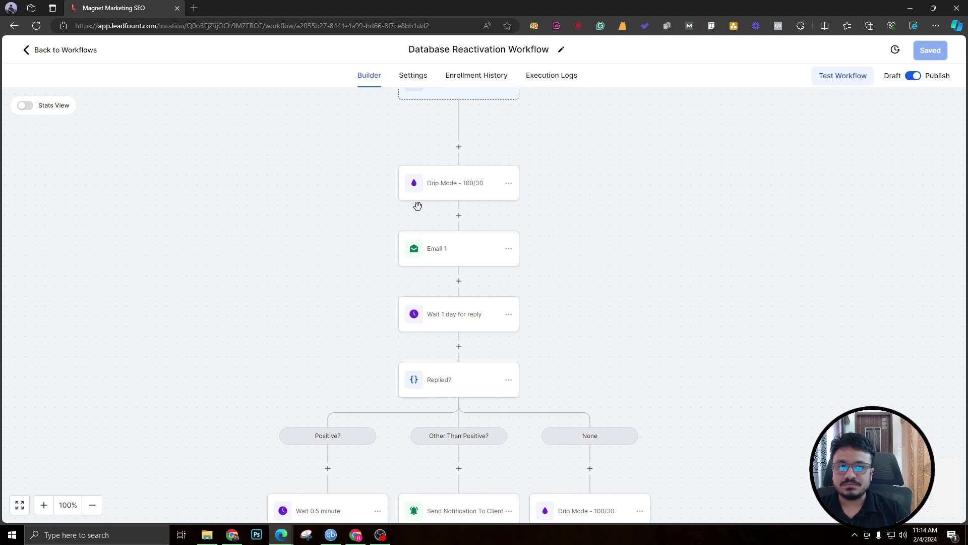
scroll(395, 197, "down", 10)
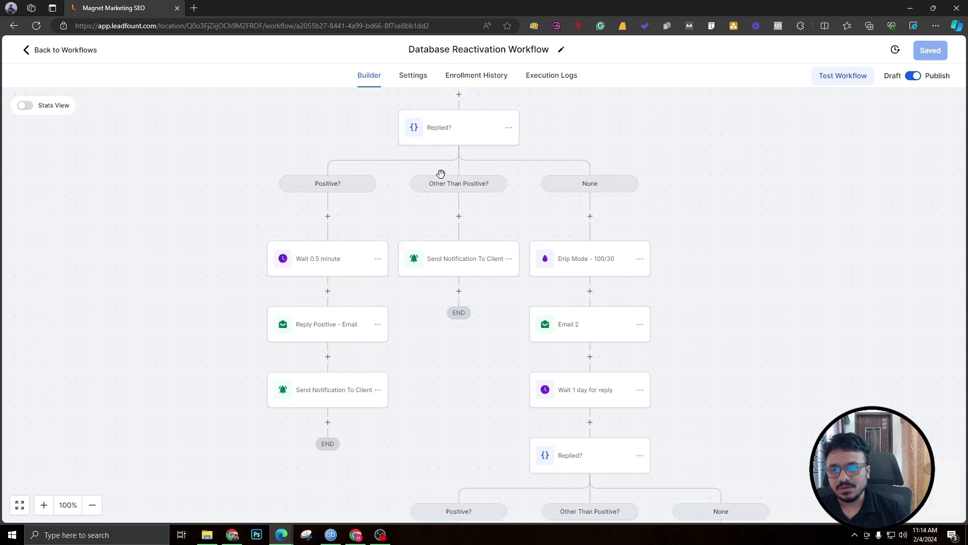
scroll(456, 175, "down", 12)
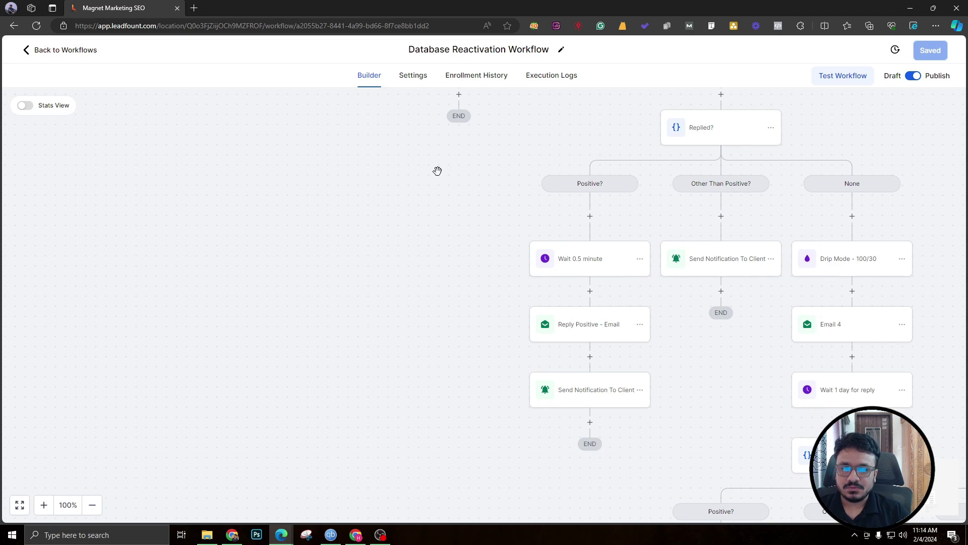
scroll(436, 173, "up", 4)
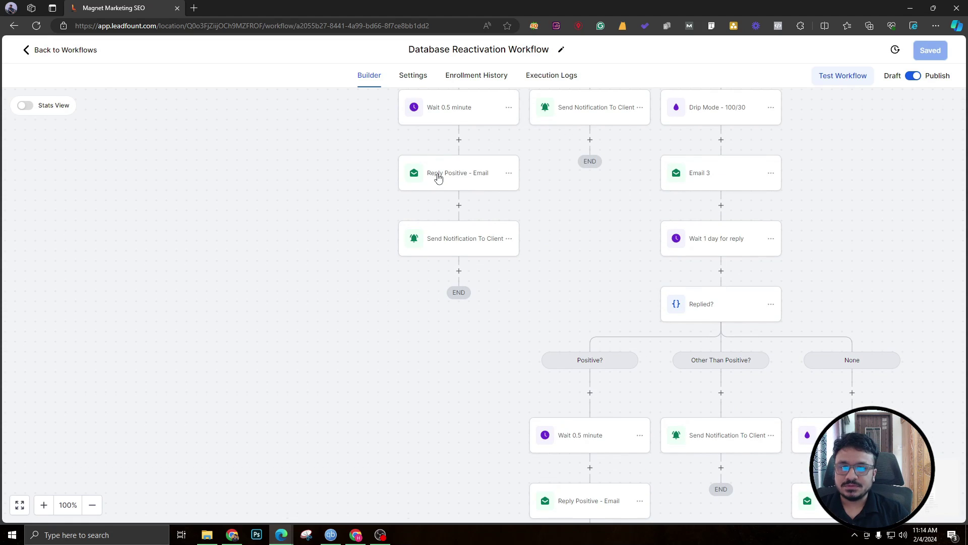